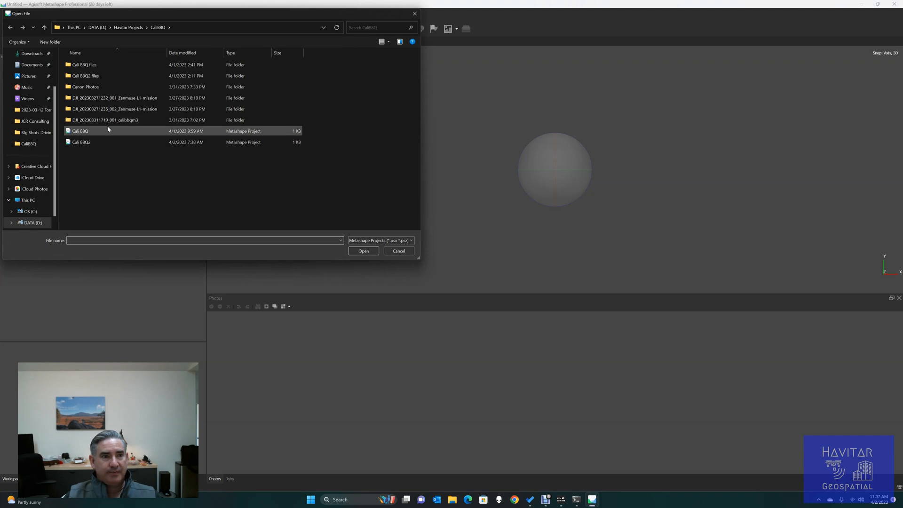
Open the Cali BBQ2 project for editing despite its read-only state and expand Chunk 1's contents.
{"action": "double_click", "coordinate": [89, 142]}
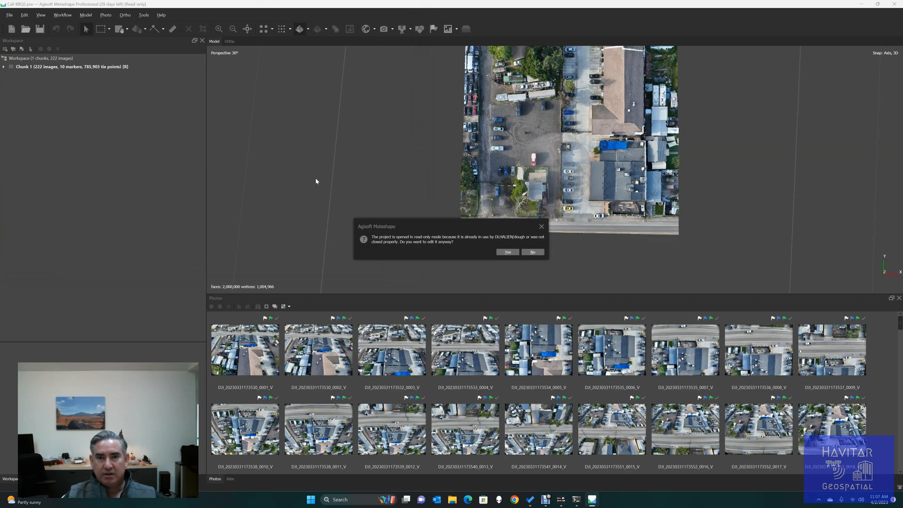
{"action": "left_click", "coordinate": [508, 253]}
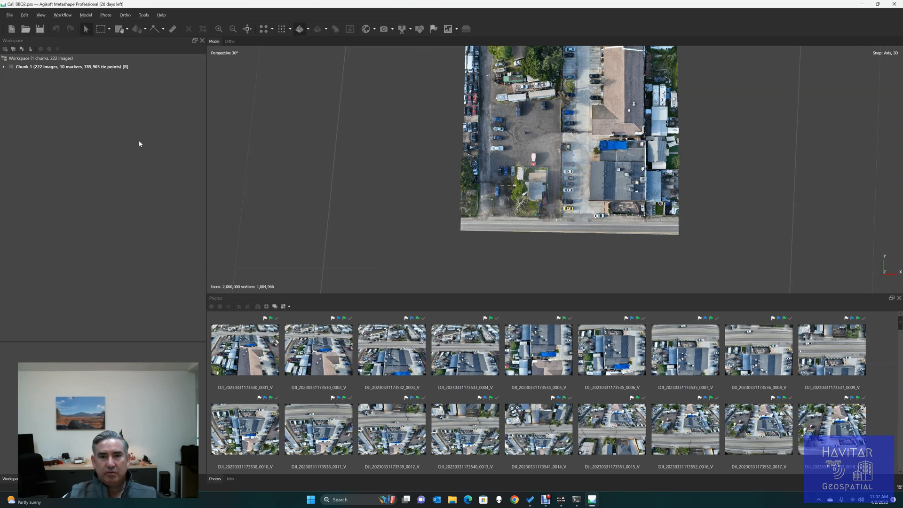
{"action": "left_click", "coordinate": [4, 66]}
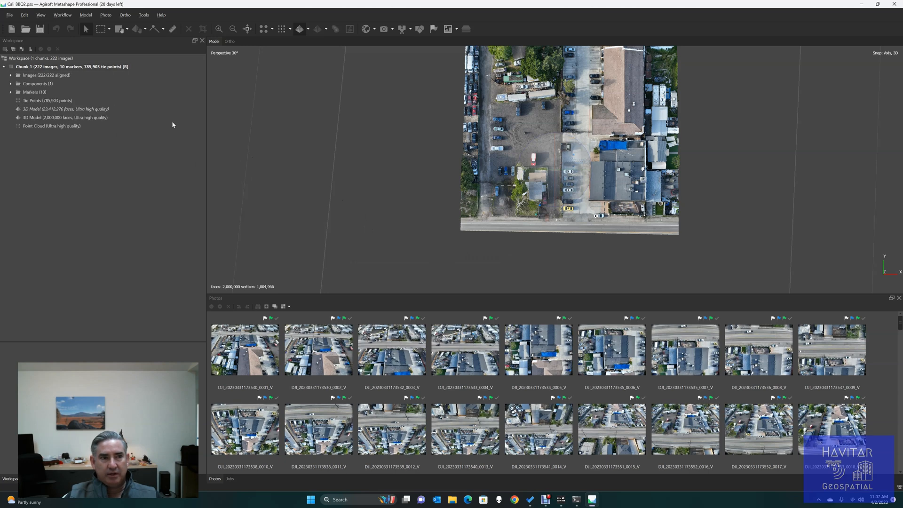
Examine the textured site model from overhead down to street level, including the front building's walls and roof edge.
{"action": "scroll", "coordinate": [452, 178], "scroll_direction": "down", "scroll_amount": 4}
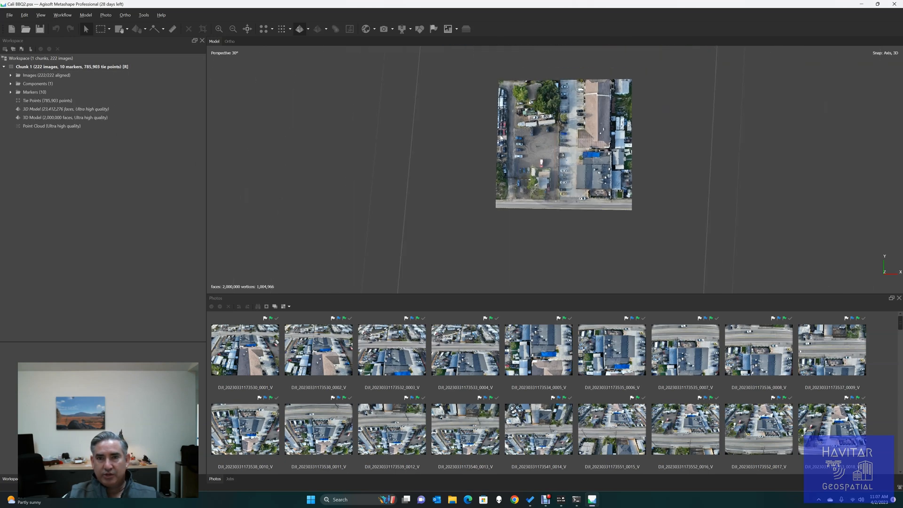
{"action": "scroll", "coordinate": [574, 84], "scroll_direction": "up", "scroll_amount": 2}
{"action": "scroll", "coordinate": [581, 73], "scroll_direction": "down", "scroll_amount": 2}
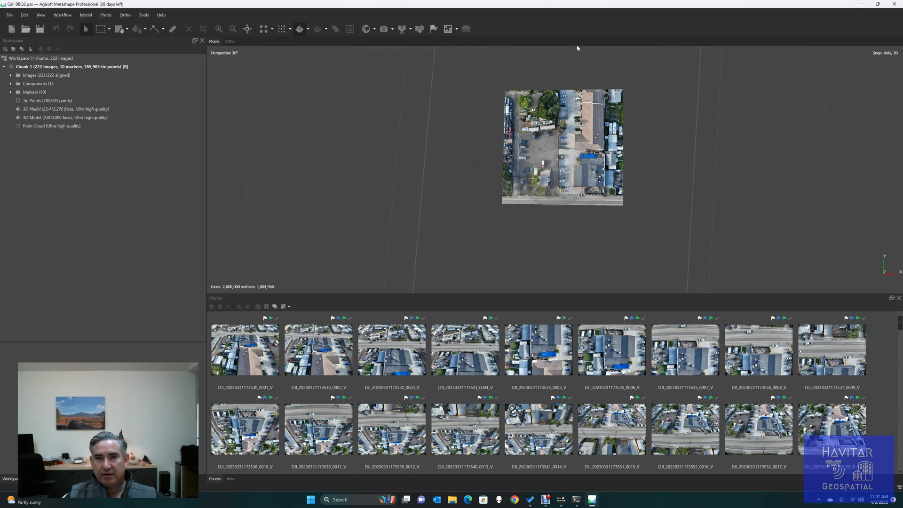
{"action": "scroll", "coordinate": [571, 72], "scroll_direction": "up", "scroll_amount": 4}
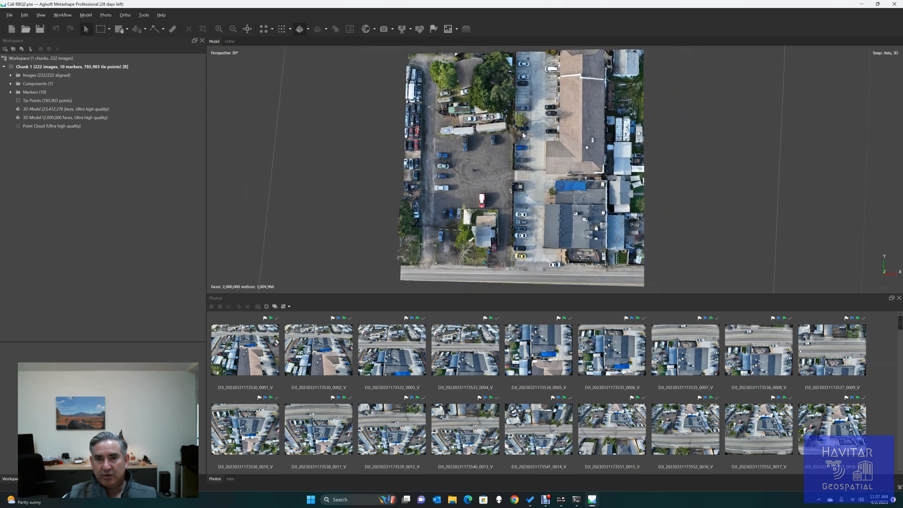
{"action": "left_click_drag", "start_coordinate": [519, 239], "coordinate": [554, 171]}
{"action": "scroll", "coordinate": [571, 199], "scroll_direction": "up", "scroll_amount": 5}
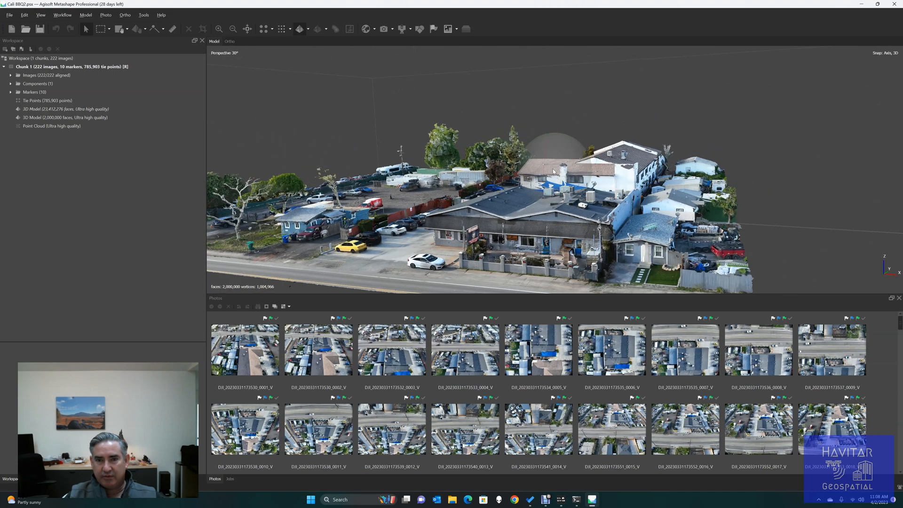
{"action": "left_click_drag", "start_coordinate": [423, 201], "coordinate": [556, 230]}
{"action": "left_click_drag", "start_coordinate": [401, 233], "coordinate": [450, 192]}
{"action": "left_click_drag", "start_coordinate": [400, 212], "coordinate": [494, 174]}
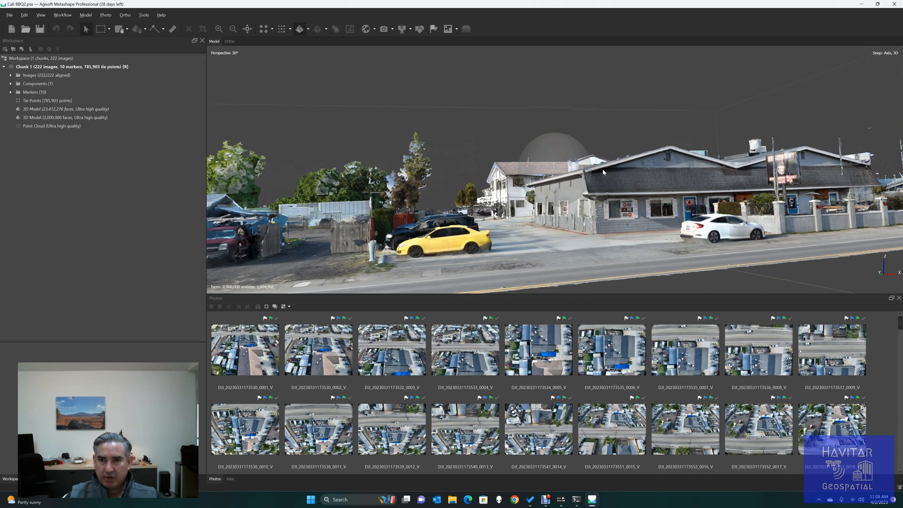
{"action": "scroll", "coordinate": [606, 170], "scroll_direction": "up", "scroll_amount": 5}
{"action": "left_click_drag", "start_coordinate": [703, 239], "coordinate": [498, 207]}
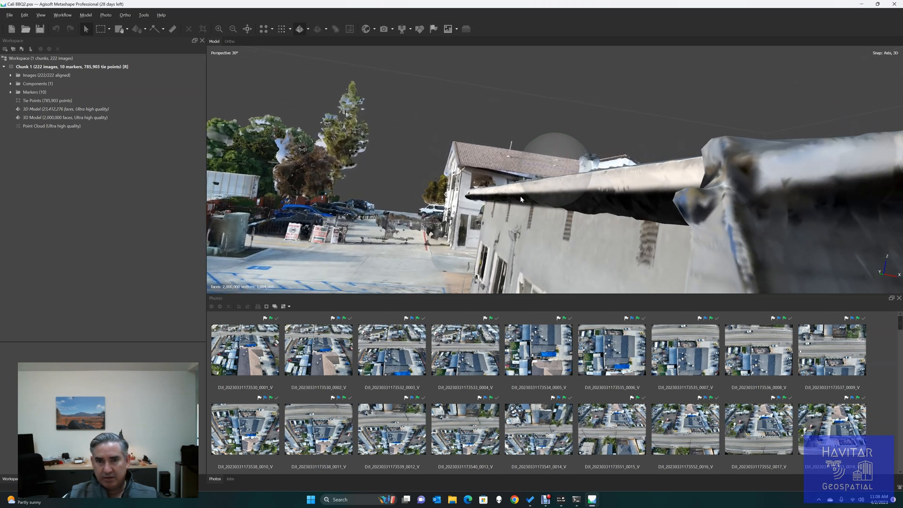
Inspect the site from above and the dark parking lot with its parked vehicles from an oblique angle.
{"action": "scroll", "coordinate": [520, 199], "scroll_direction": "down", "scroll_amount": 8}
{"action": "left_click_drag", "start_coordinate": [525, 200], "coordinate": [580, 288]}
{"action": "scroll", "coordinate": [531, 169], "scroll_direction": "up", "scroll_amount": 3}
{"action": "left_click_drag", "start_coordinate": [531, 169], "coordinate": [536, 281]}
{"action": "left_click_drag", "start_coordinate": [585, 100], "coordinate": [529, 263]}
{"action": "scroll", "coordinate": [529, 263], "scroll_direction": "down", "scroll_amount": 7}
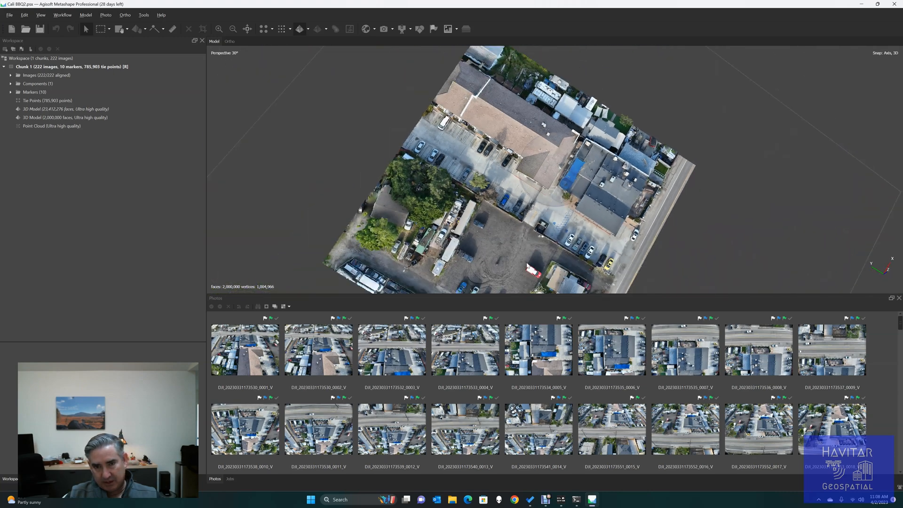
{"action": "scroll", "coordinate": [526, 263], "scroll_direction": "up", "scroll_amount": 2}
{"action": "middle_click_drag", "start_coordinate": [525, 263], "coordinate": [555, 214]}
{"action": "scroll", "coordinate": [555, 213], "scroll_direction": "up", "scroll_amount": 6}
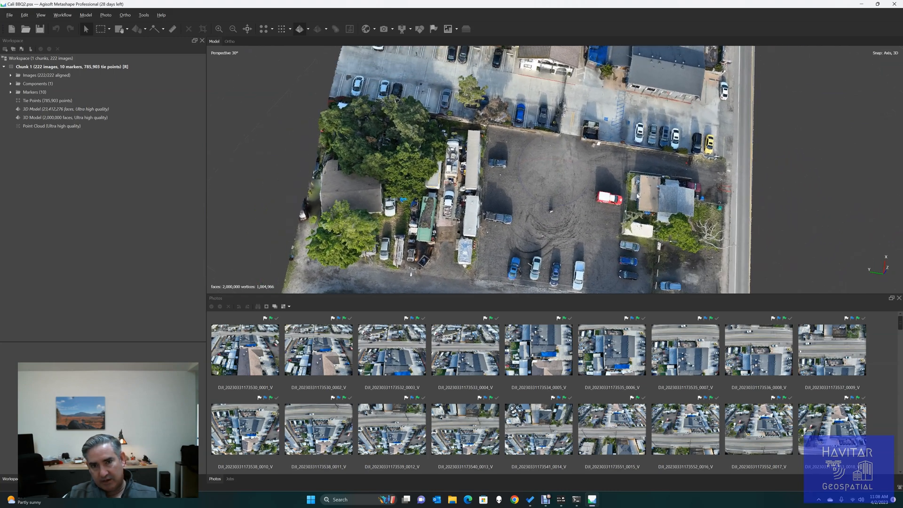
{"action": "scroll", "coordinate": [607, 193], "scroll_direction": "up", "scroll_amount": 5}
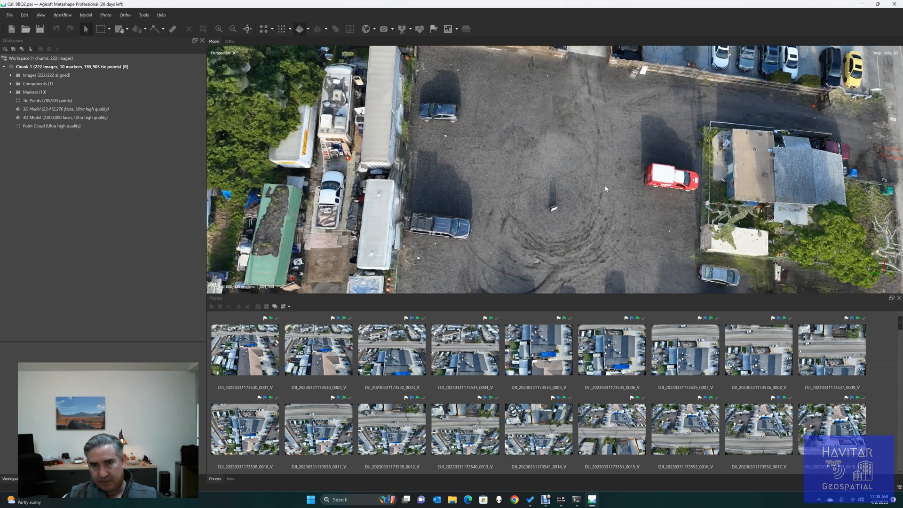
{"action": "scroll", "coordinate": [606, 191], "scroll_direction": "down", "scroll_amount": 5}
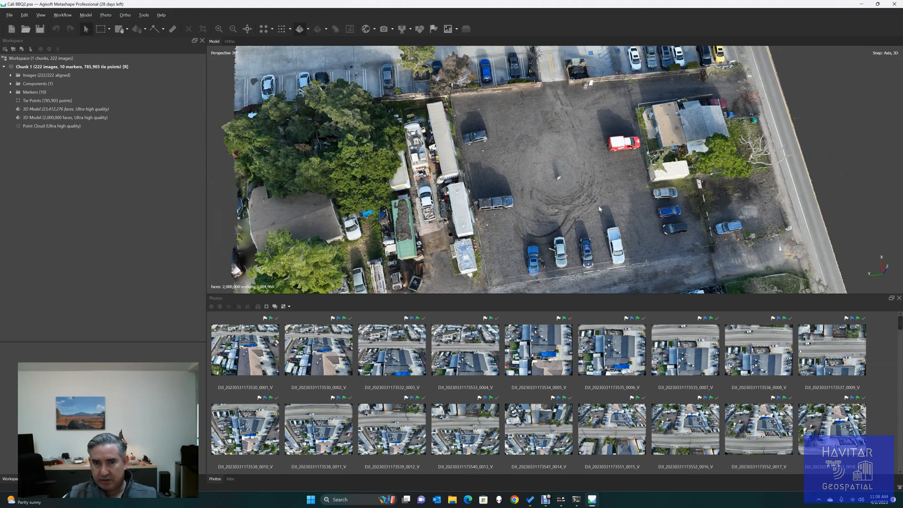
{"action": "left_click_drag", "start_coordinate": [600, 210], "coordinate": [568, 183]}
{"action": "scroll", "coordinate": [568, 184], "scroll_direction": "up", "scroll_amount": 3}
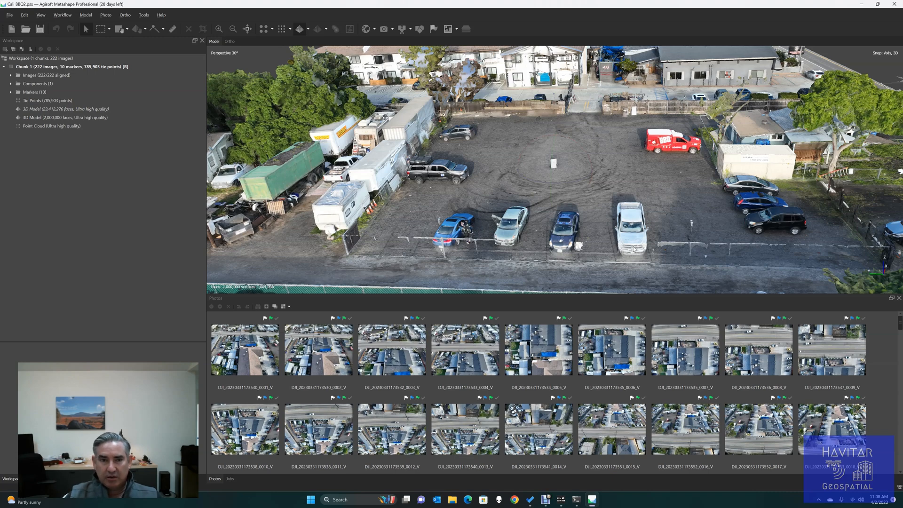
{"action": "left_click_drag", "start_coordinate": [542, 218], "coordinate": [687, 185]}
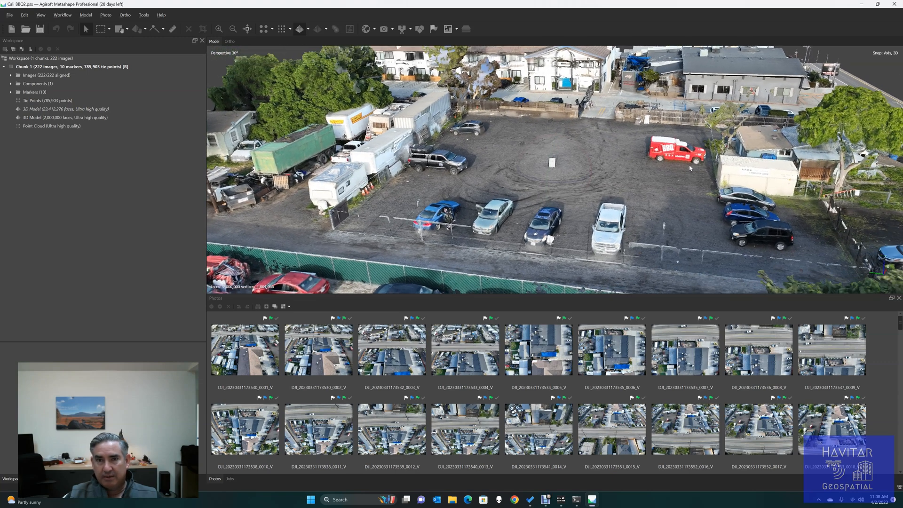
Collapse Chunk 1 and add a second, empty chunk to the workspace.
{"action": "left_click", "coordinate": [10, 92]}
{"action": "left_click", "coordinate": [11, 92]}
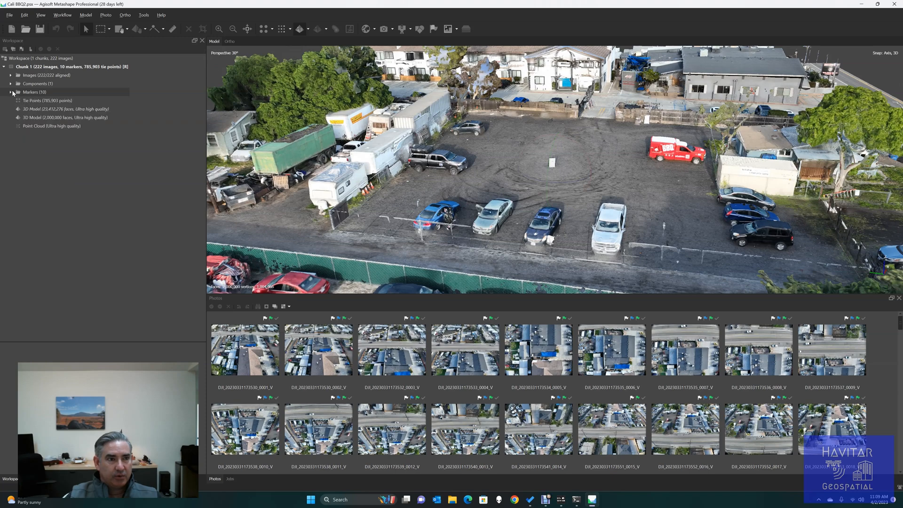
{"action": "left_click", "coordinate": [4, 66]}
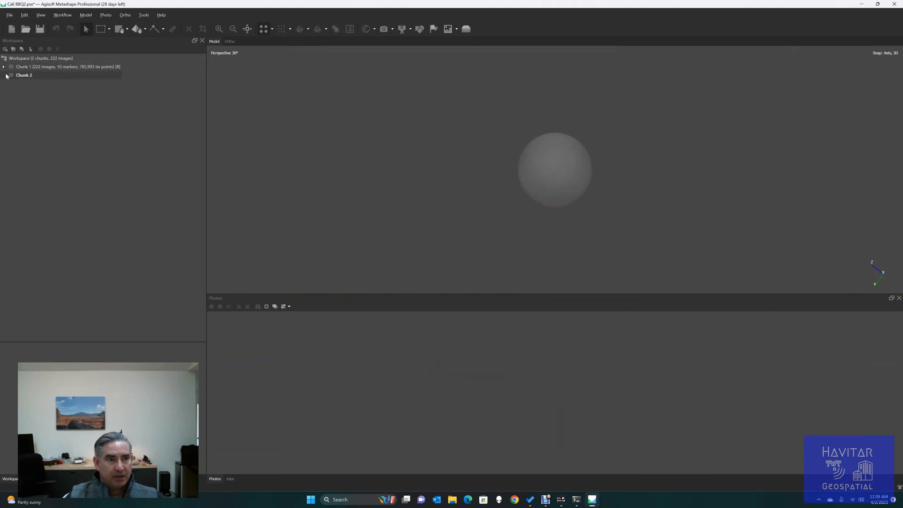
{"action": "left_click", "coordinate": [6, 76]}
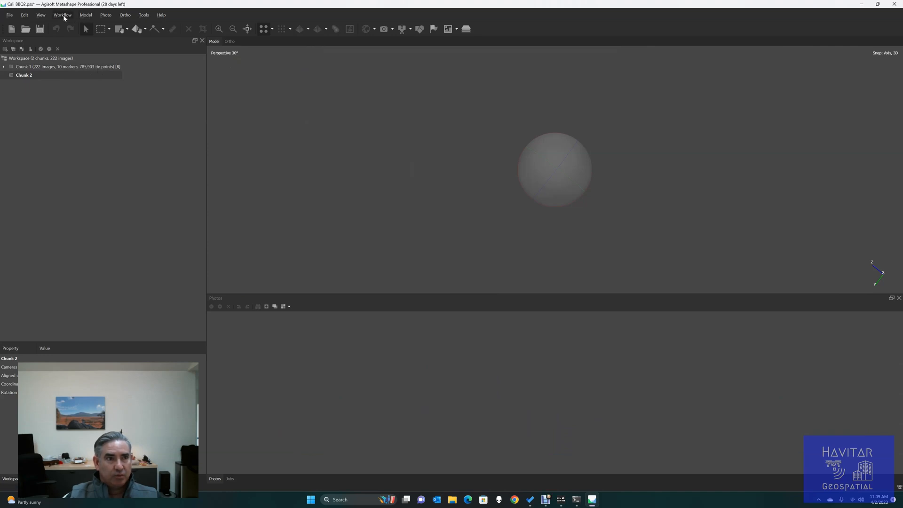
{"action": "left_click", "coordinate": [63, 16]}
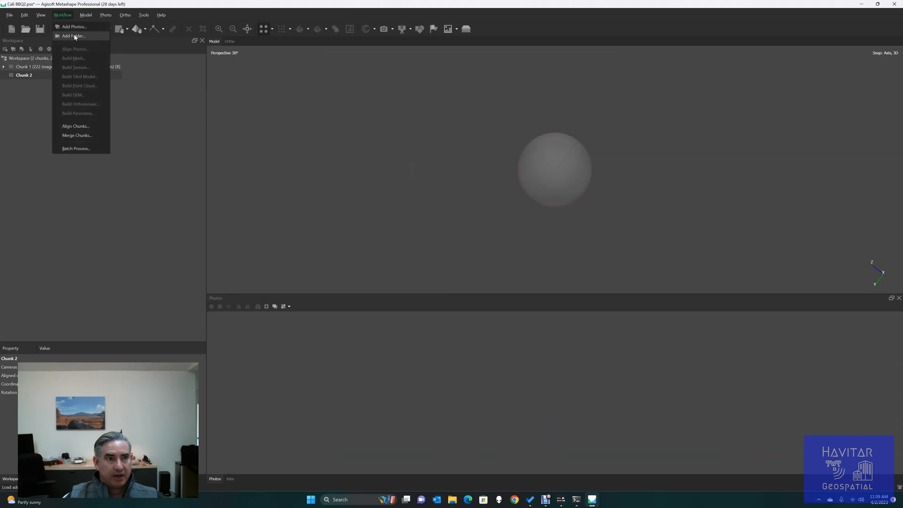
{"action": "left_click", "coordinate": [78, 28]}
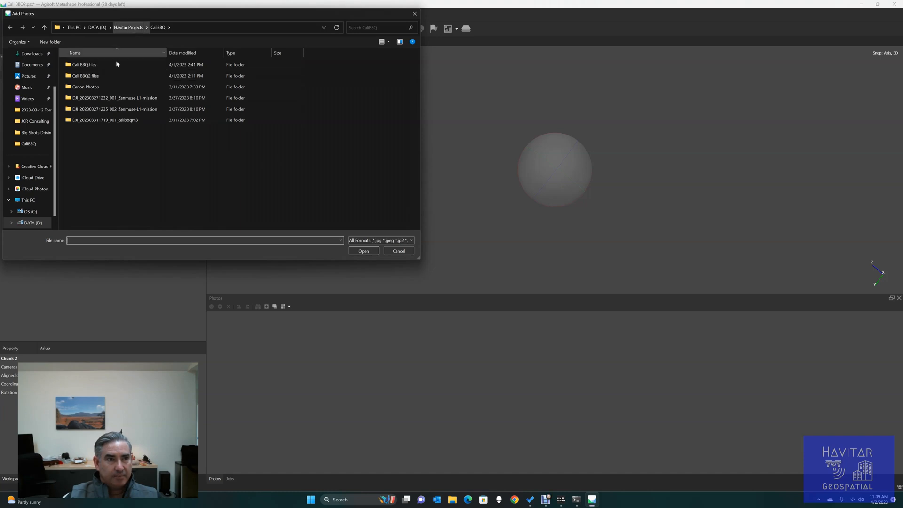
{"action": "double_click", "coordinate": [91, 87]}
{"action": "left_click", "coordinate": [78, 70]}
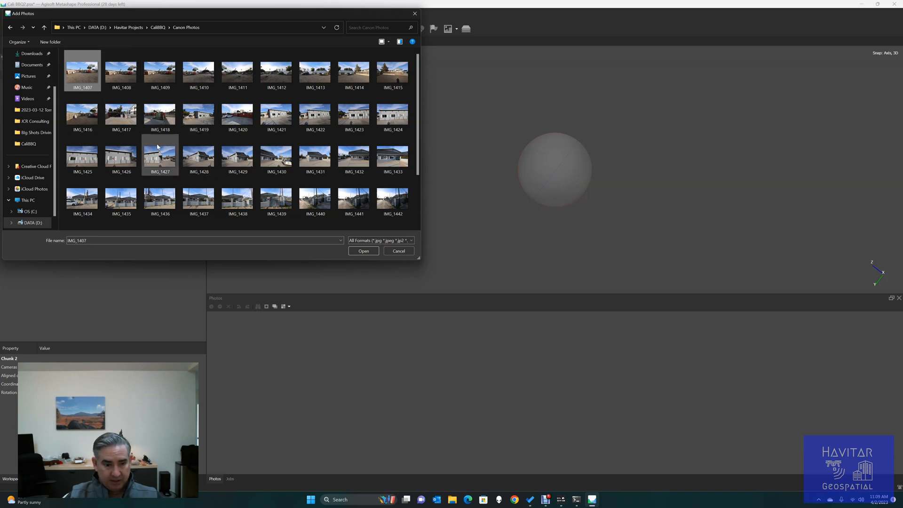
{"action": "left_click", "coordinate": [399, 251]}
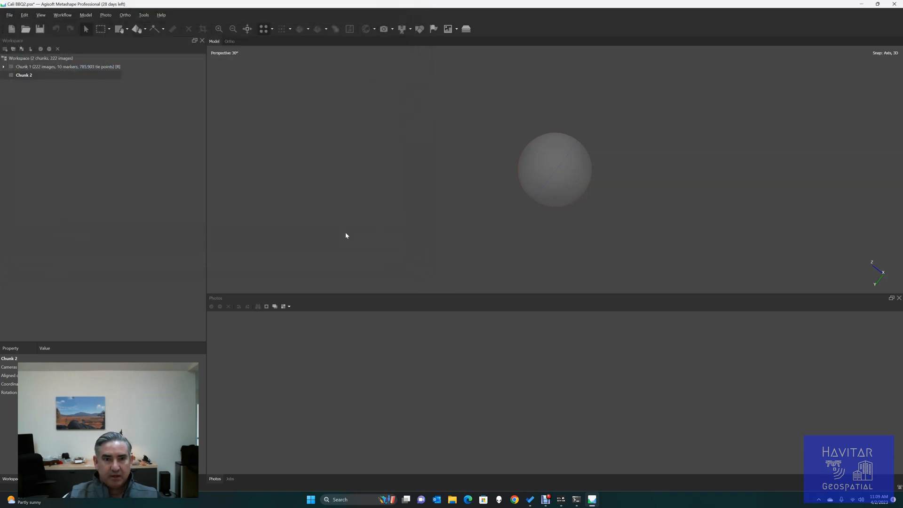
{"action": "left_click", "coordinate": [85, 15]}
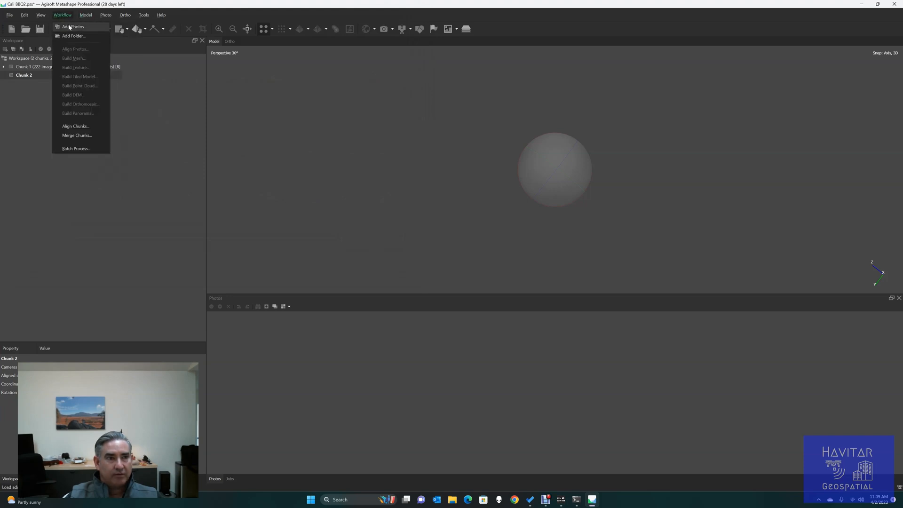
{"action": "left_click", "coordinate": [70, 27]}
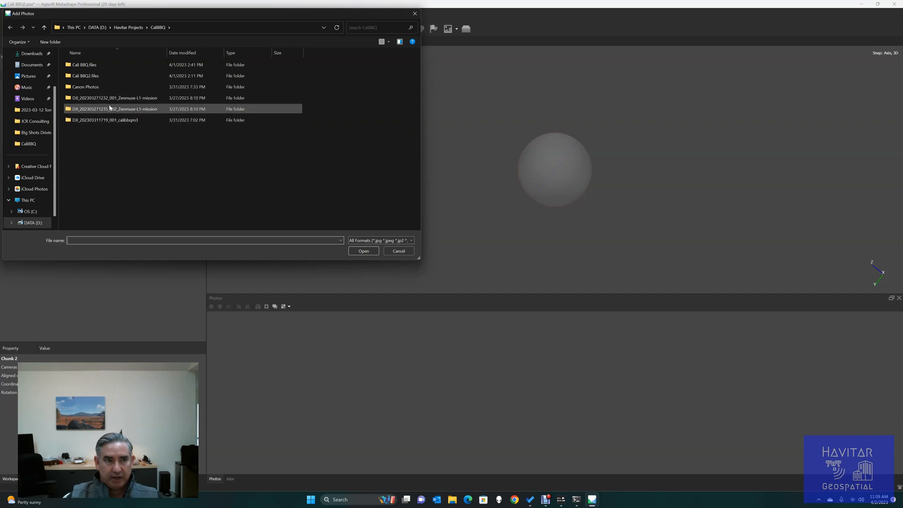
{"action": "left_click", "coordinate": [109, 121]}
{"action": "double_click", "coordinate": [109, 121]}
{"action": "left_click", "coordinate": [91, 75]}
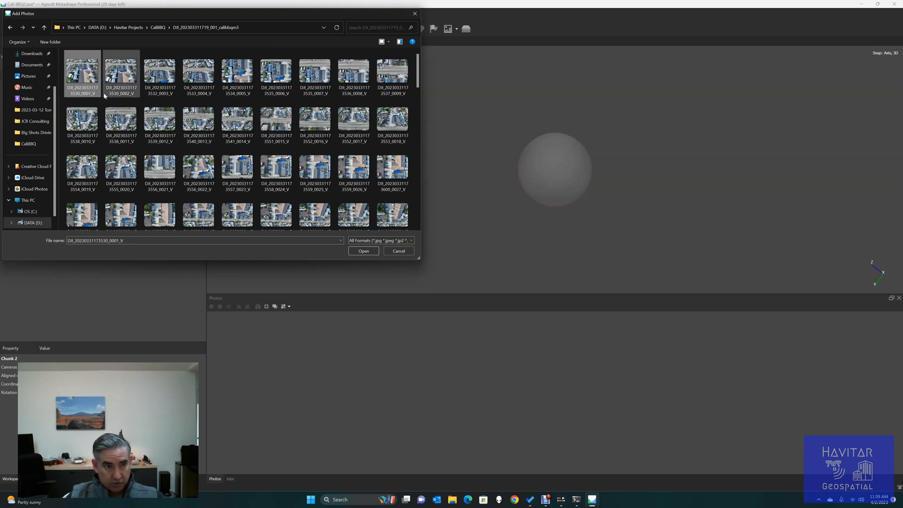
{"action": "key", "text": "ctrl+a"}
{"action": "left_click", "coordinate": [363, 251]}
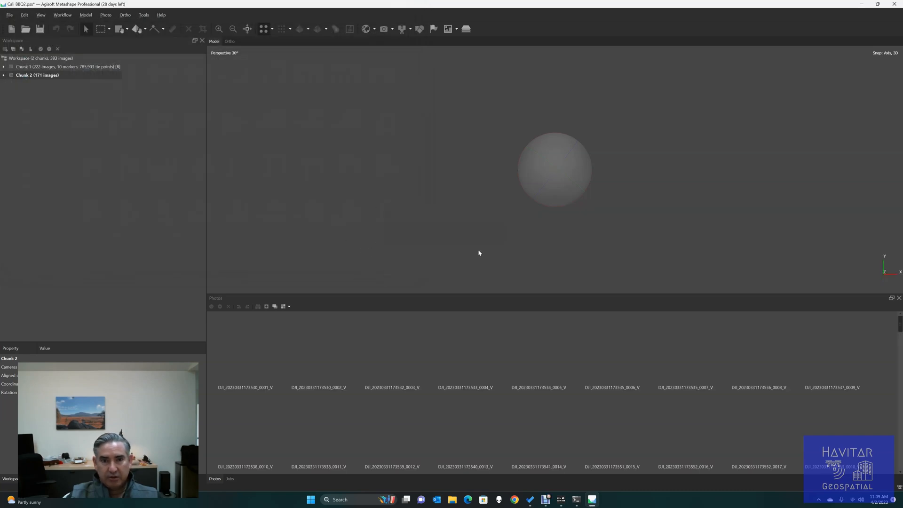
{"action": "left_click", "coordinate": [4, 78]}
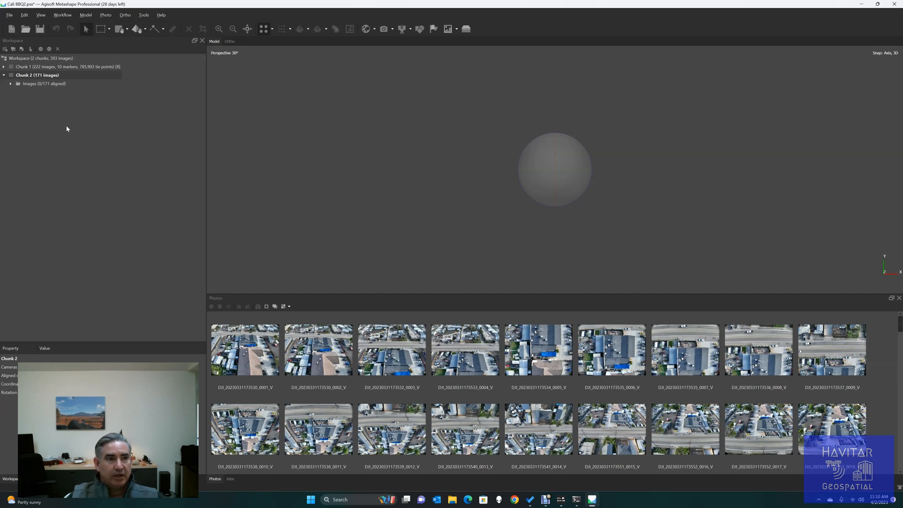
{"action": "left_click", "coordinate": [11, 83]}
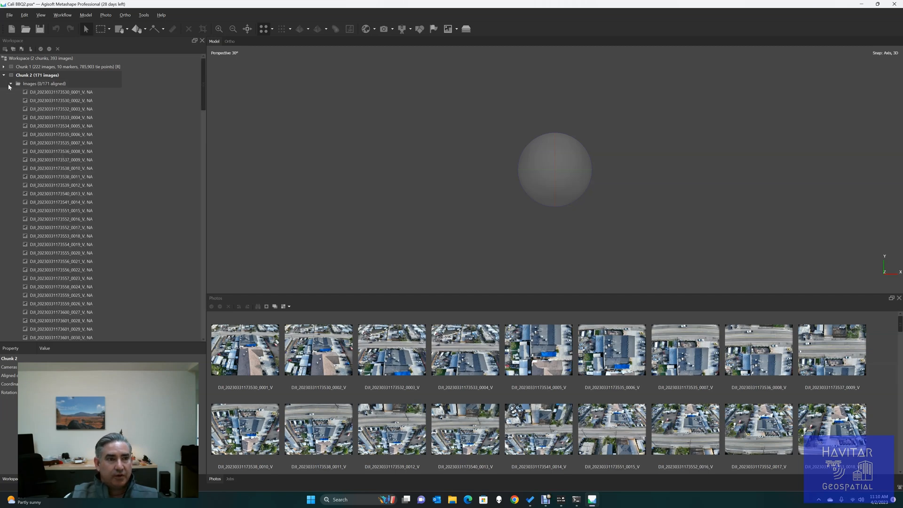
{"action": "double_click", "coordinate": [78, 94]}
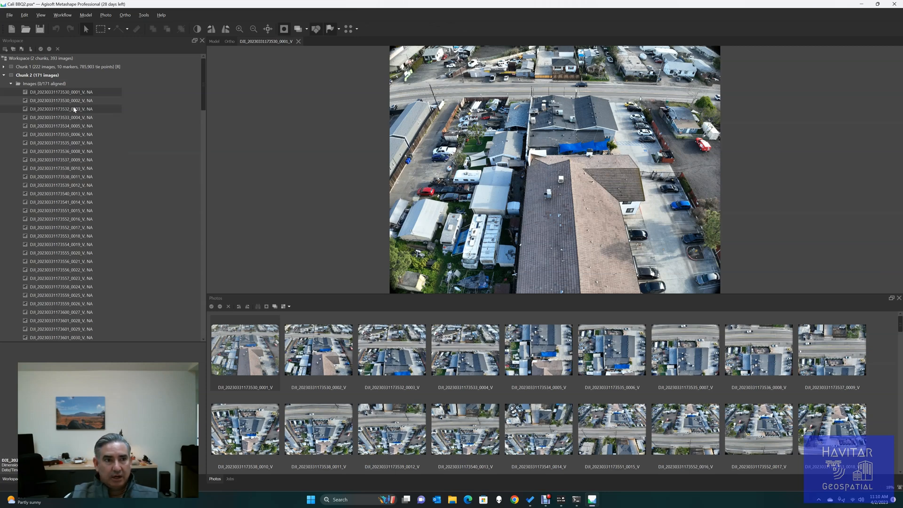
Activate Chunk 1 and review its expanded image list against the images in Chunk 2.
{"action": "left_click", "coordinate": [4, 67]}
{"action": "left_click", "coordinate": [35, 76]}
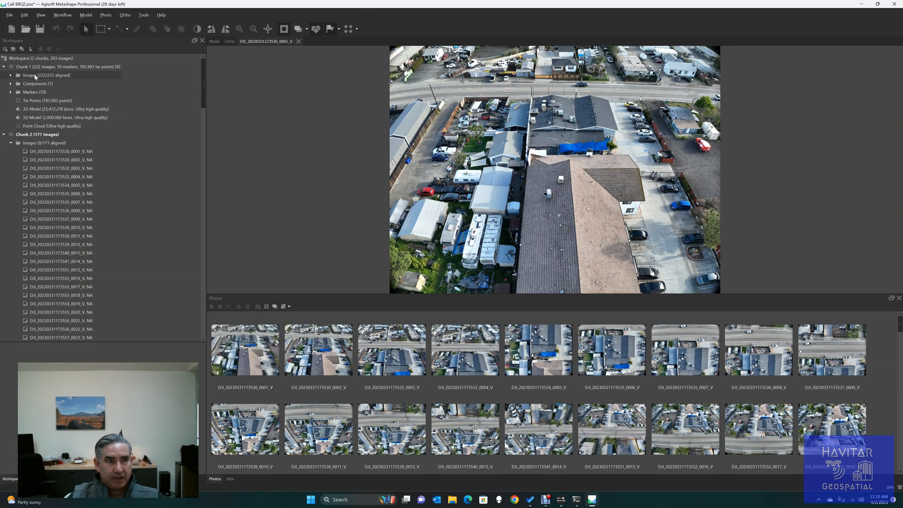
{"action": "left_click", "coordinate": [11, 76]}
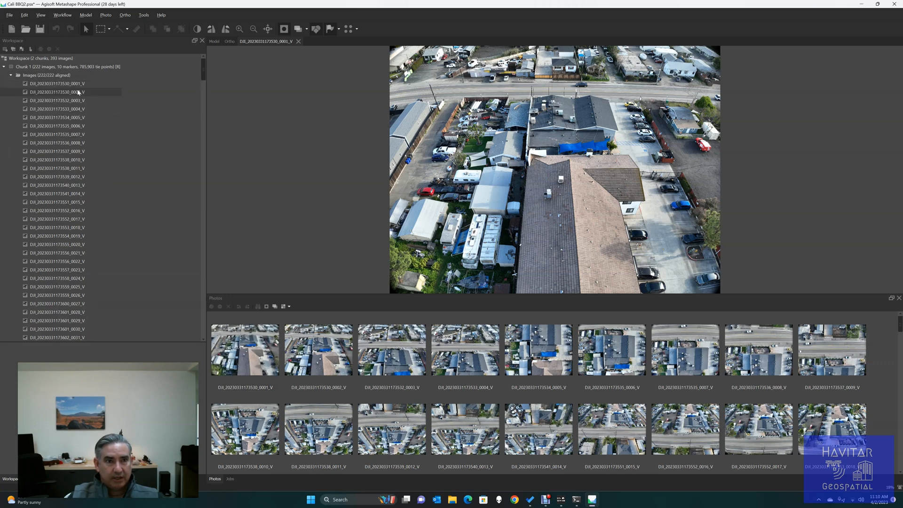
{"action": "left_click", "coordinate": [27, 67]}
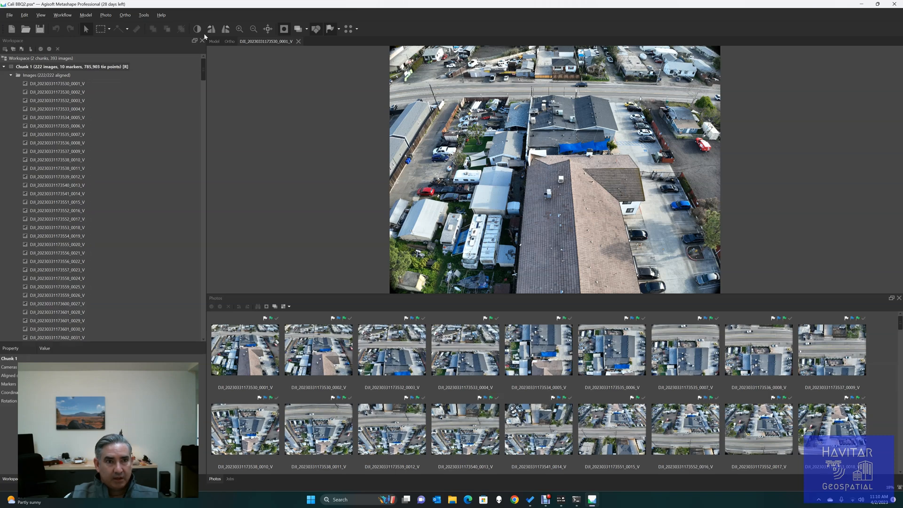
{"action": "scroll", "coordinate": [70, 144], "scroll_direction": "down", "scroll_amount": 9}
{"action": "scroll", "coordinate": [69, 142], "scroll_direction": "down", "scroll_amount": 20}
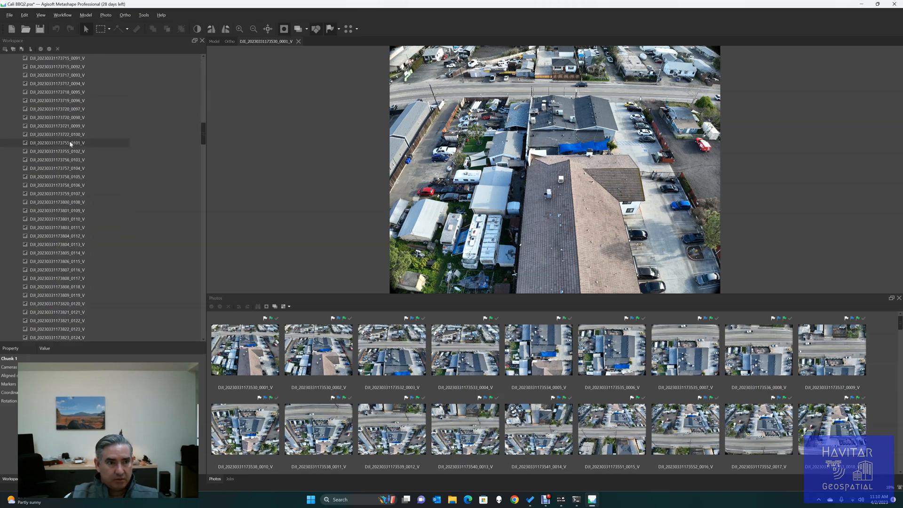
{"action": "scroll", "coordinate": [69, 142], "scroll_direction": "down", "scroll_amount": 10}
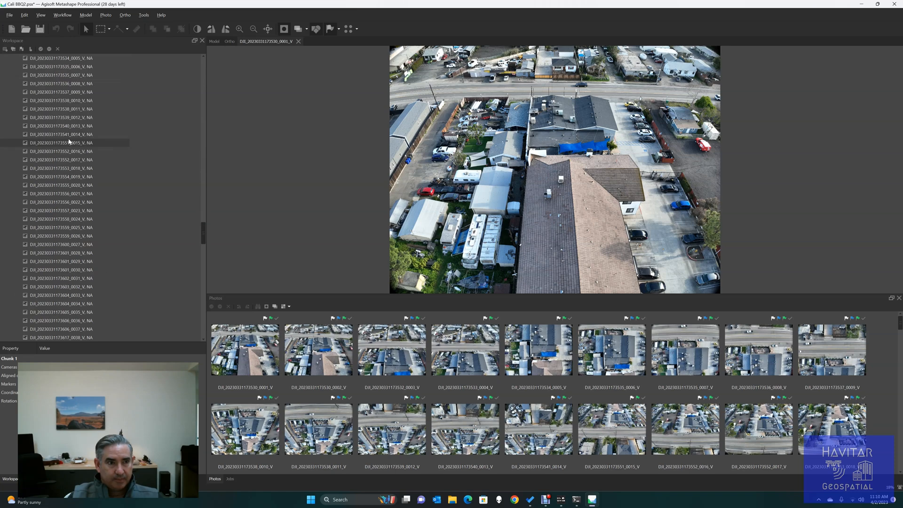
{"action": "scroll", "coordinate": [69, 143], "scroll_direction": "up", "scroll_amount": 8}
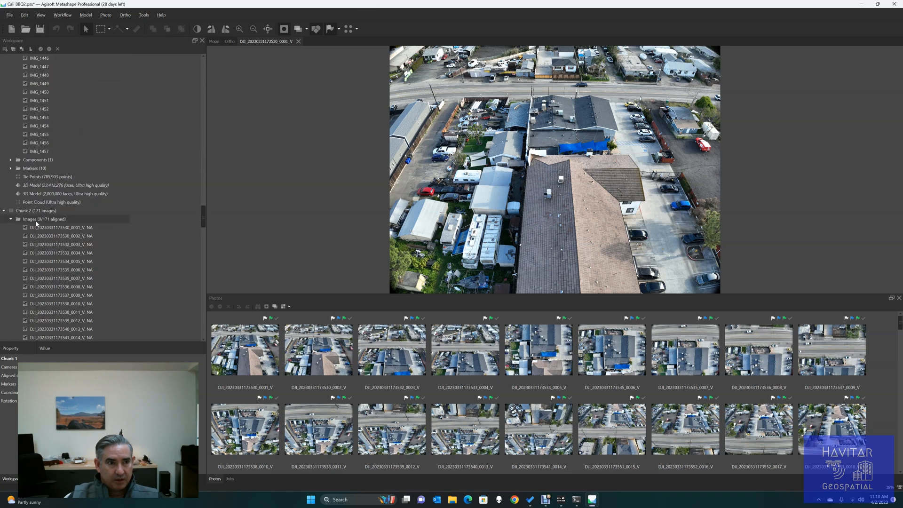
Open Chunk 1's 2,000,000-face 3D model, show the cameras, and turn the view side-on to the camera layer above the site.
{"action": "double_click", "coordinate": [51, 196]}
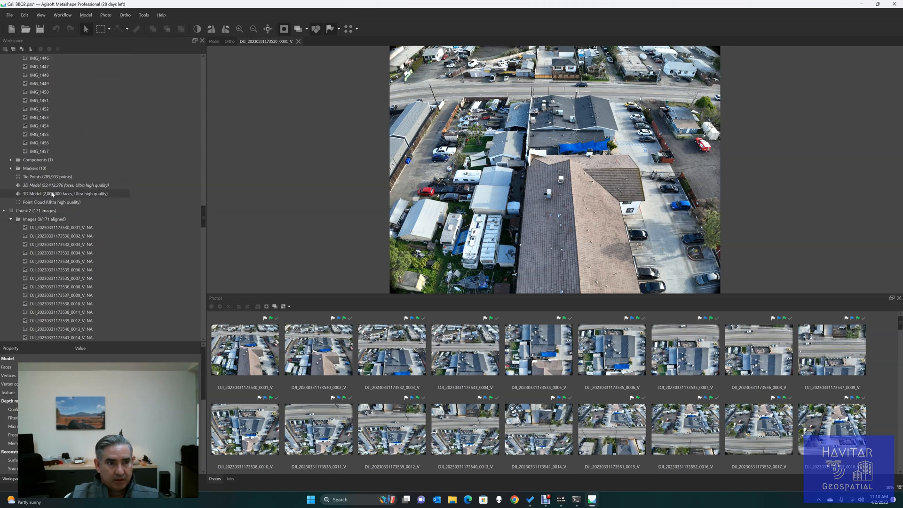
{"action": "scroll", "coordinate": [578, 157], "scroll_direction": "down", "scroll_amount": 5}
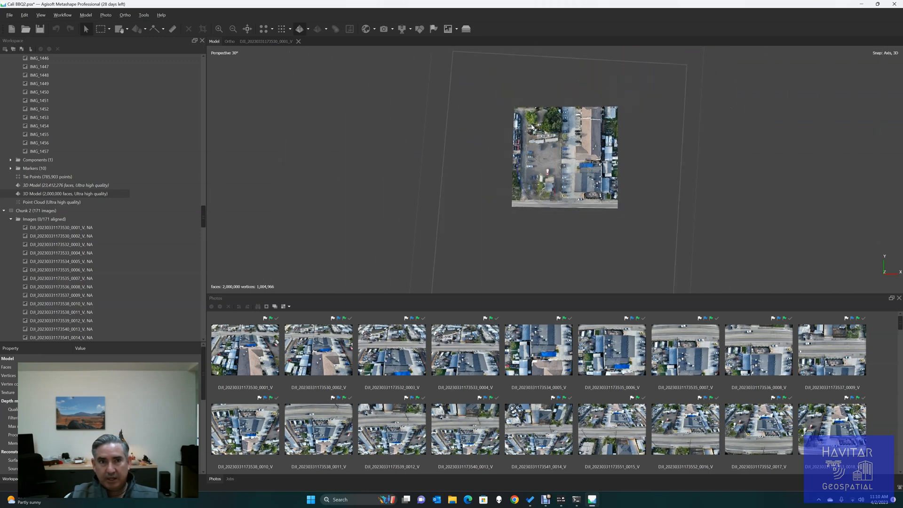
{"action": "left_click", "coordinate": [383, 29]}
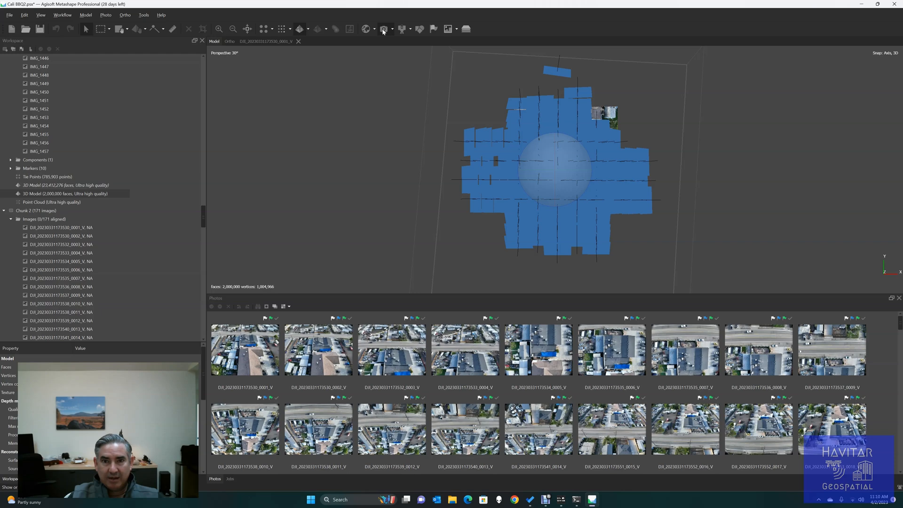
{"action": "scroll", "coordinate": [579, 197], "scroll_direction": "up", "scroll_amount": 5}
{"action": "right_click_drag", "start_coordinate": [580, 233], "coordinate": [566, 194]}
{"action": "left_click_drag", "start_coordinate": [556, 258], "coordinate": [555, 172]}
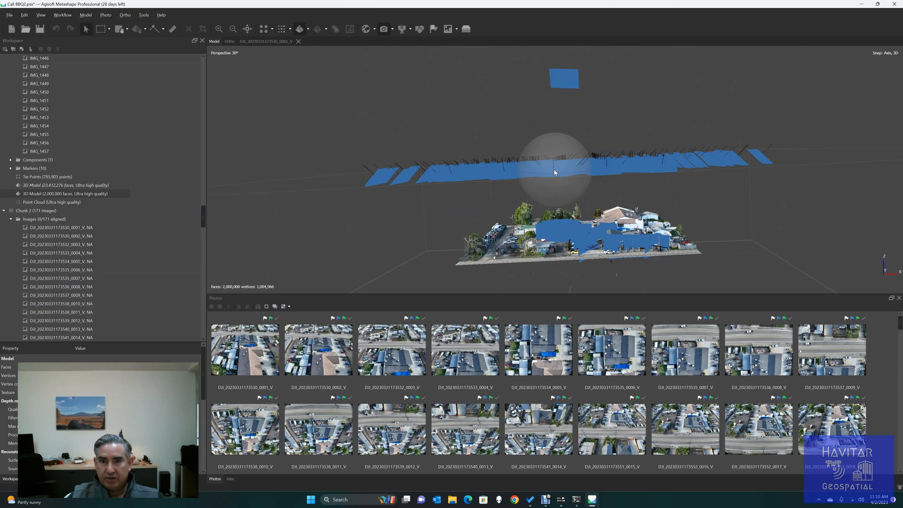
{"action": "left_click_drag", "start_coordinate": [475, 172], "coordinate": [478, 167]}
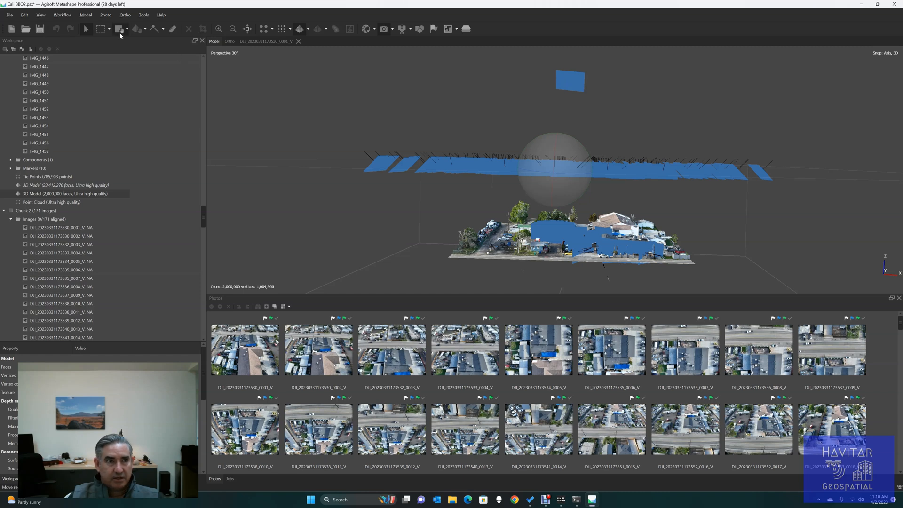
Select the stray camera floating above the aerial camera layer and filter the photos to that camera.
{"action": "left_click", "coordinate": [567, 88]}
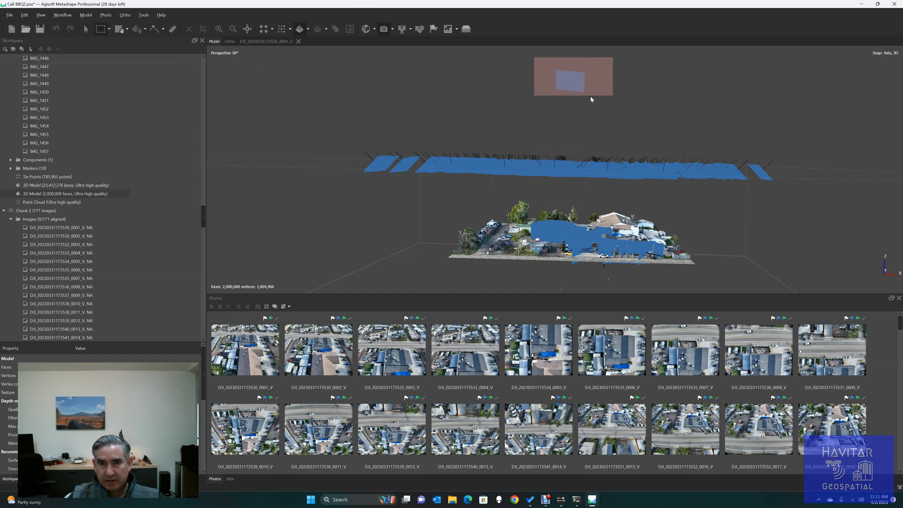
{"action": "right_click", "coordinate": [572, 86]}
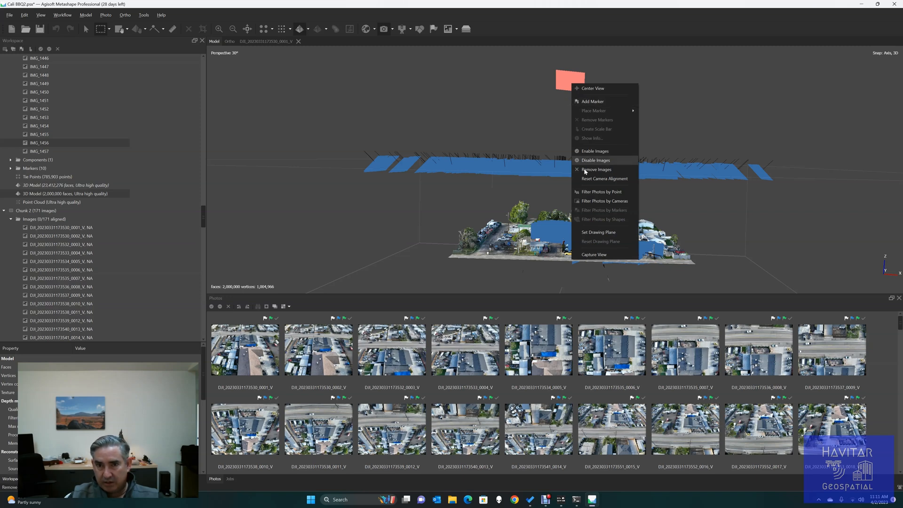
{"action": "left_click", "coordinate": [601, 192]}
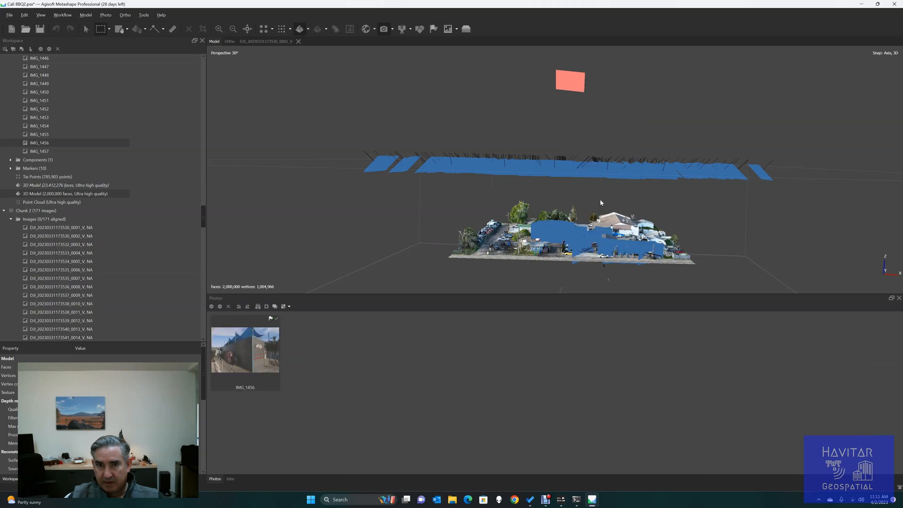
Reset the camera alignment of photo IMG_1456 and align that photo again.
{"action": "right_click", "coordinate": [261, 356]}
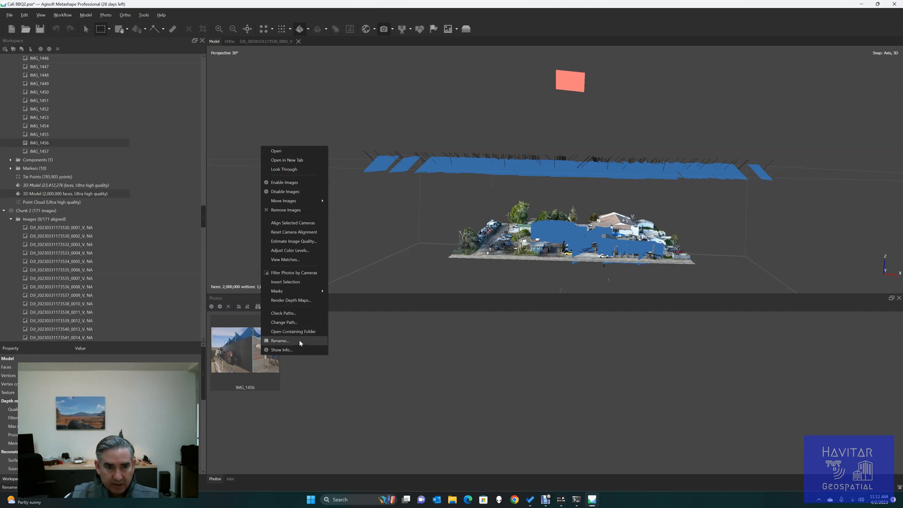
{"action": "left_click", "coordinate": [296, 232]}
{"action": "left_click", "coordinate": [447, 252]}
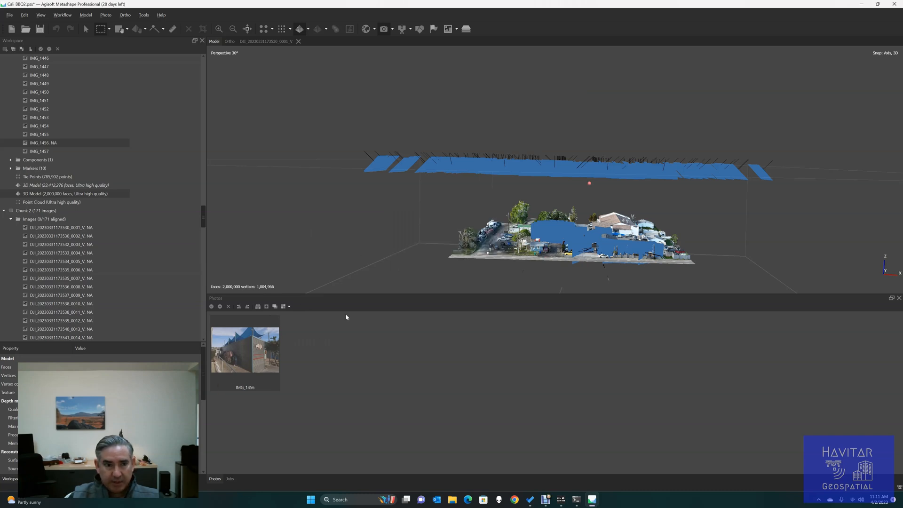
{"action": "right_click", "coordinate": [238, 354]}
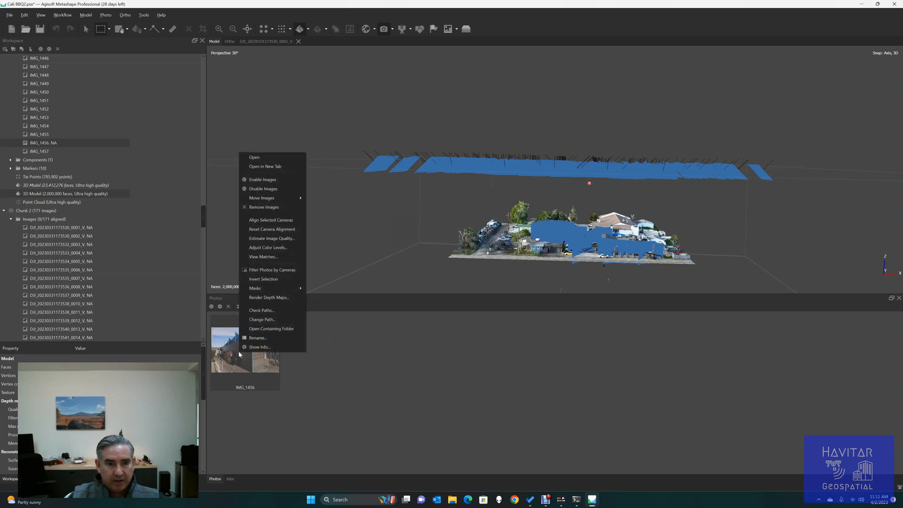
{"action": "left_click", "coordinate": [263, 224]}
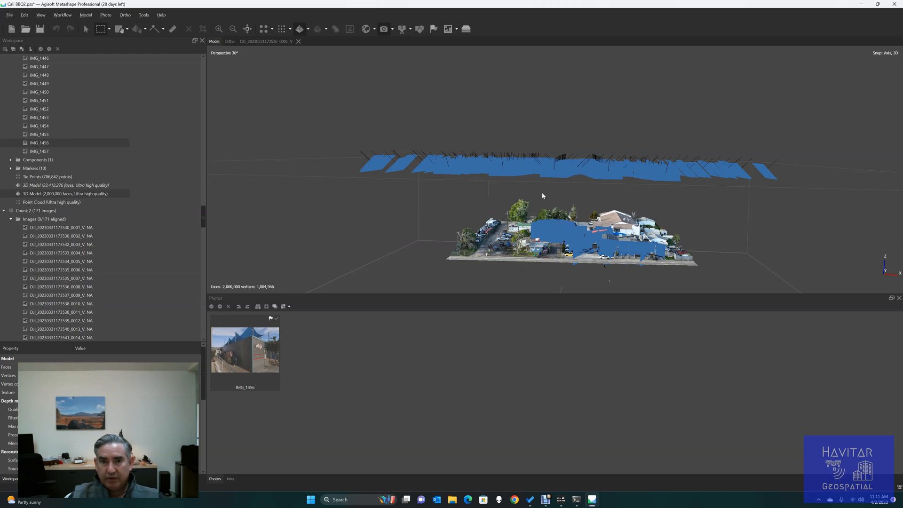
Select the whole layer of aerial cameras above the site with a rectangle, and clear the selection.
{"action": "left_click", "coordinate": [562, 188]}
{"action": "left_click_drag", "start_coordinate": [335, 137], "coordinate": [803, 190]}
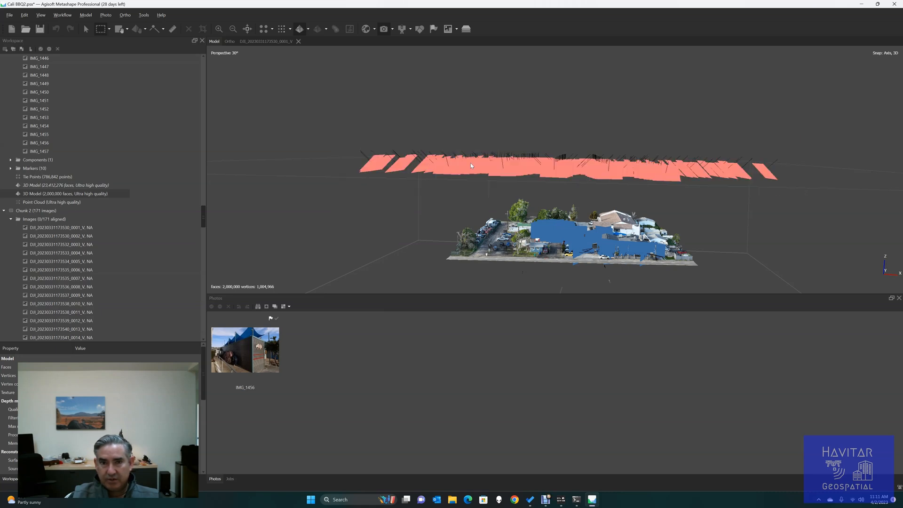
{"action": "left_click", "coordinate": [414, 190]}
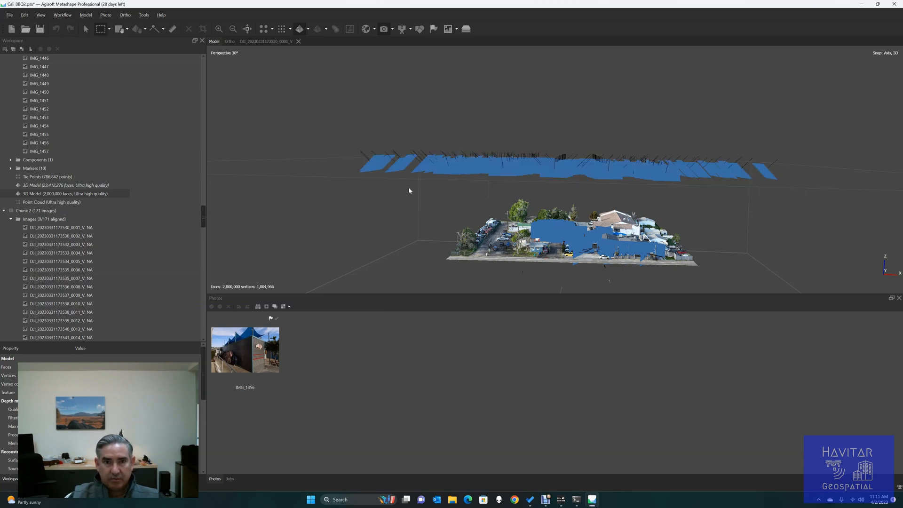
Examine the layout and tilt of the aerial cameras over the site model from several angles.
{"action": "left_click", "coordinate": [86, 29]}
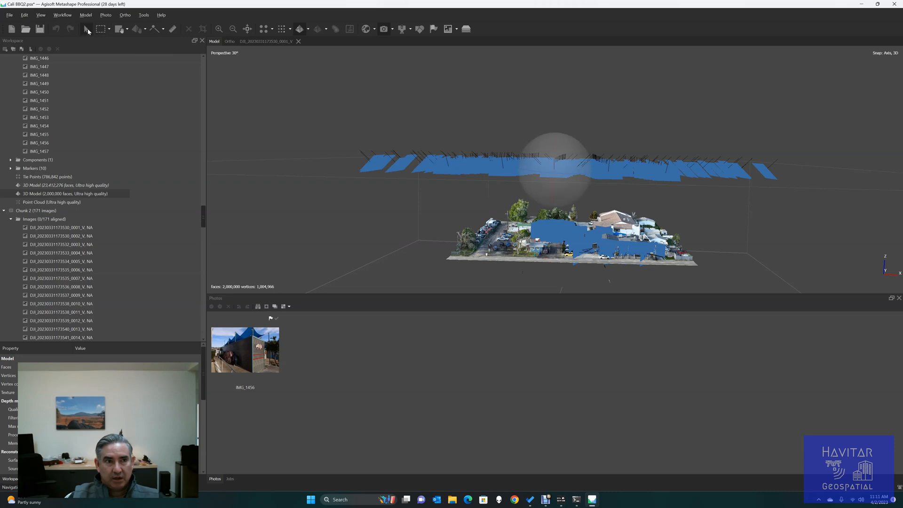
{"action": "left_click_drag", "start_coordinate": [602, 190], "coordinate": [459, 194]}
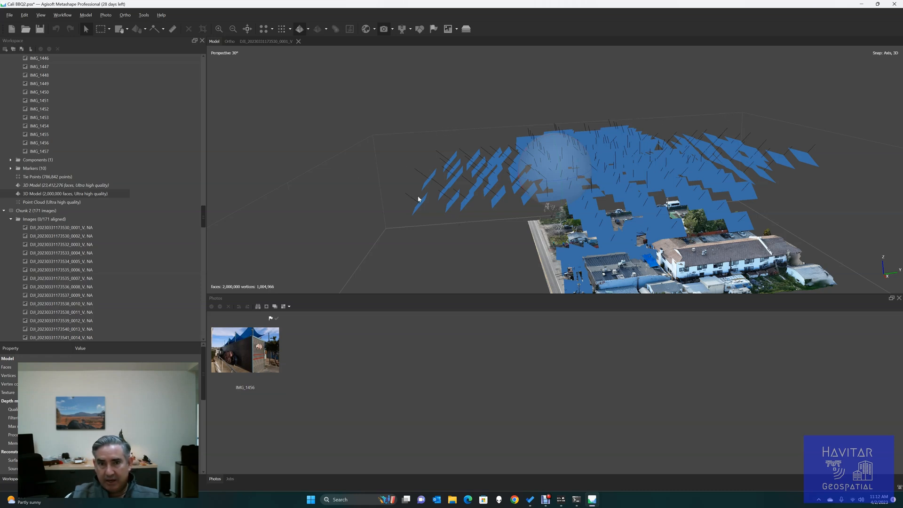
{"action": "left_click_drag", "start_coordinate": [548, 192], "coordinate": [568, 222]}
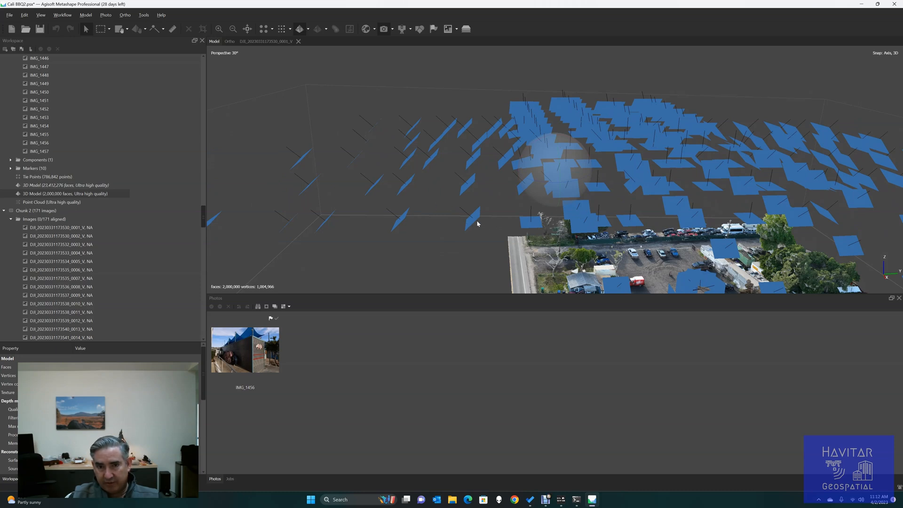
{"action": "left_click_drag", "start_coordinate": [593, 220], "coordinate": [510, 160]}
{"action": "mouse_move", "coordinate": [752, 227]}
{"action": "left_mouse_down"}
{"action": "mouse_move", "coordinate": [776, 237]}
{"action": "mouse_move", "coordinate": [762, 239]}
{"action": "left_mouse_up"}
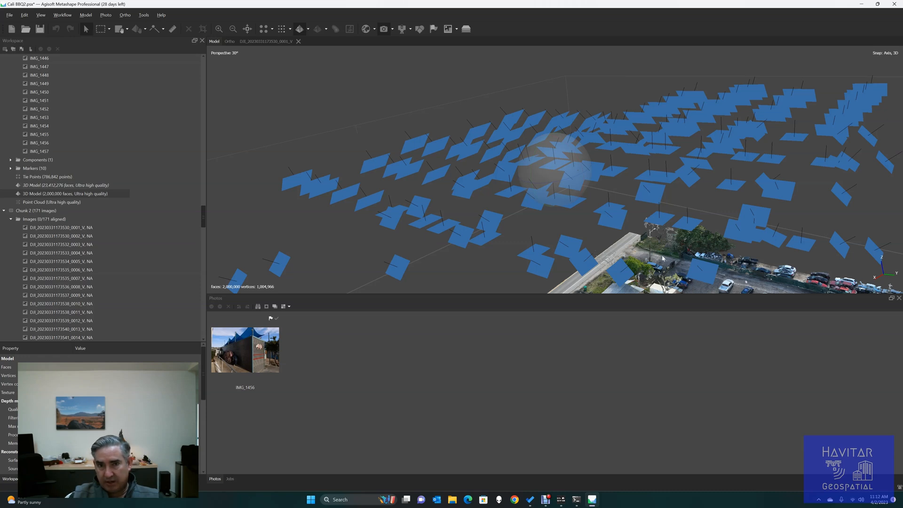
{"action": "left_click_drag", "start_coordinate": [488, 215], "coordinate": [489, 166]}
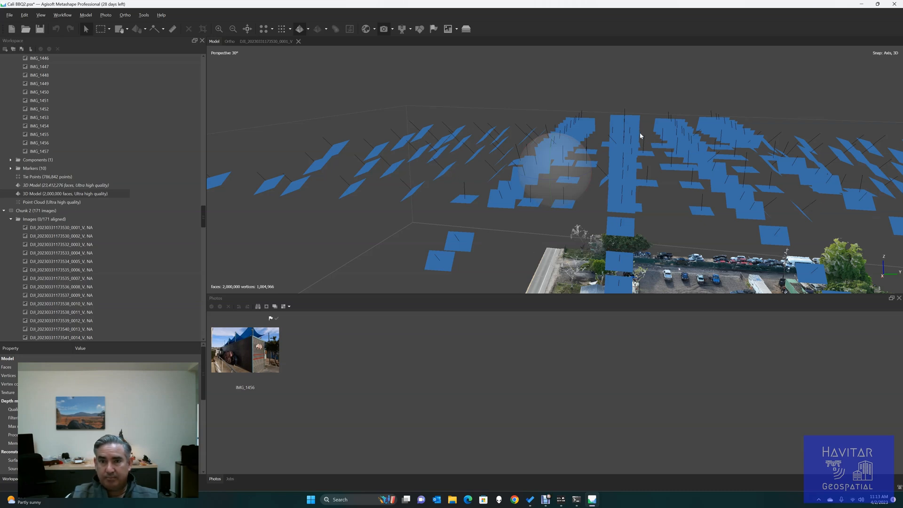
{"action": "left_click_drag", "start_coordinate": [641, 141], "coordinate": [625, 165]}
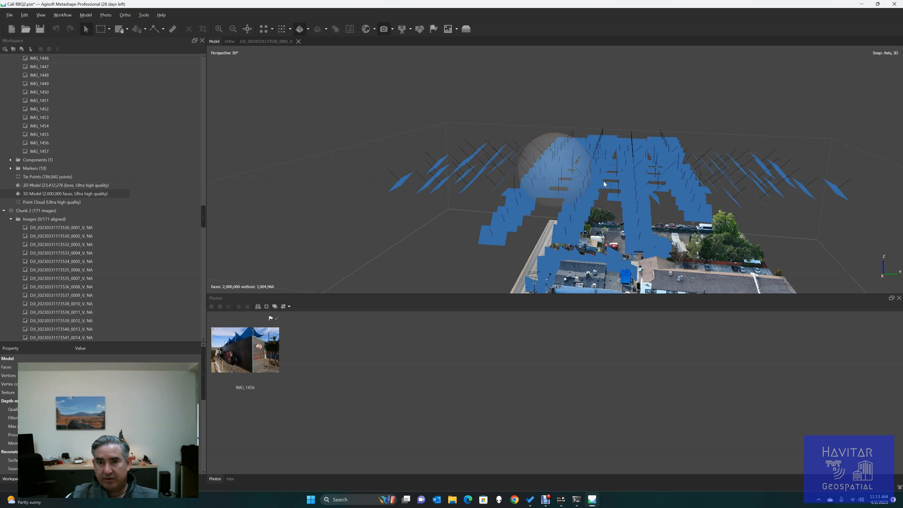
{"action": "left_click_drag", "start_coordinate": [619, 180], "coordinate": [545, 204]}
{"action": "left_click_drag", "start_coordinate": [386, 163], "coordinate": [614, 191]}
{"action": "scroll", "coordinate": [674, 183], "scroll_direction": "up", "scroll_amount": 3}
{"action": "middle_click_drag", "start_coordinate": [645, 180], "coordinate": [594, 163]}
{"action": "left_click_drag", "start_coordinate": [531, 174], "coordinate": [577, 191]}
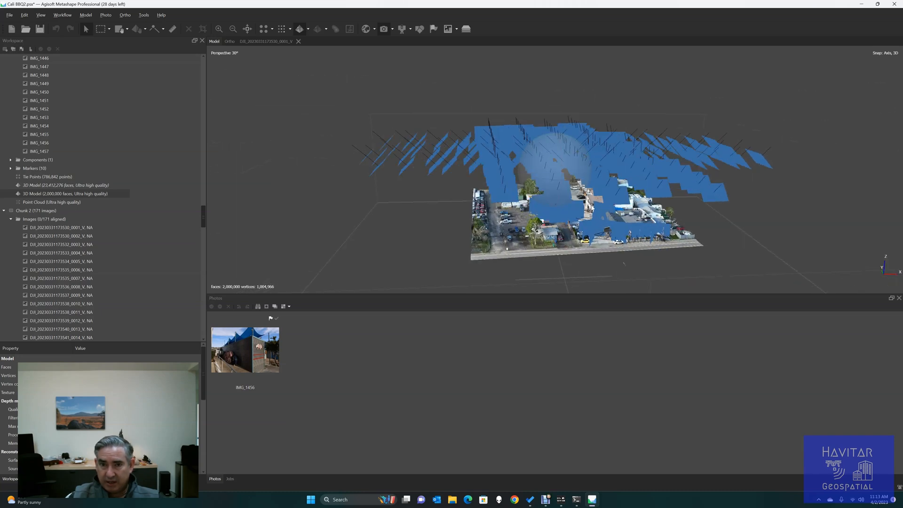
{"action": "scroll", "coordinate": [587, 239], "scroll_direction": "up", "scroll_amount": 2}
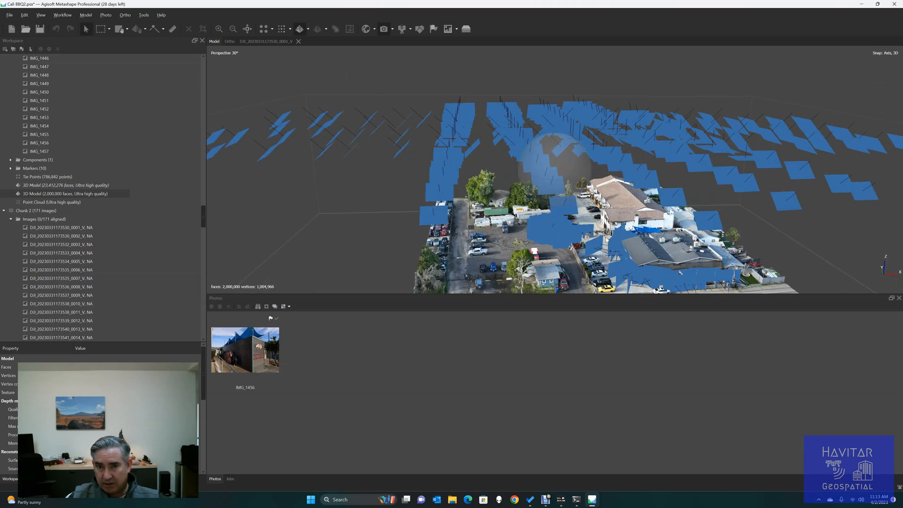
{"action": "left_click_drag", "start_coordinate": [611, 244], "coordinate": [577, 213]}
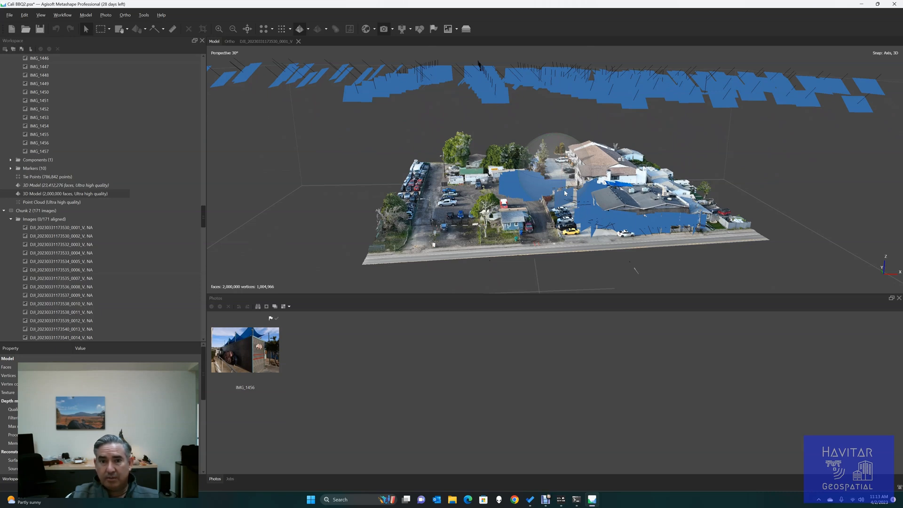
Collapse Chunk 1 and activate Chunk 2 to inspect the positions of its unaligned photos.
{"action": "scroll", "coordinate": [14, 123], "scroll_direction": "up", "scroll_amount": 14}
{"action": "scroll", "coordinate": [14, 123], "scroll_direction": "up", "scroll_amount": 20}
{"action": "scroll", "coordinate": [22, 94], "scroll_direction": "up", "scroll_amount": 9}
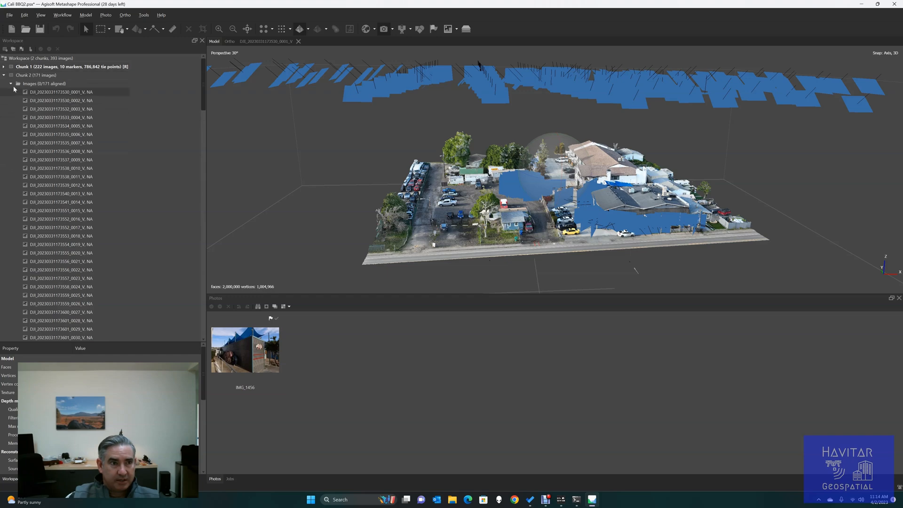
{"action": "left_click", "coordinate": [49, 90]}
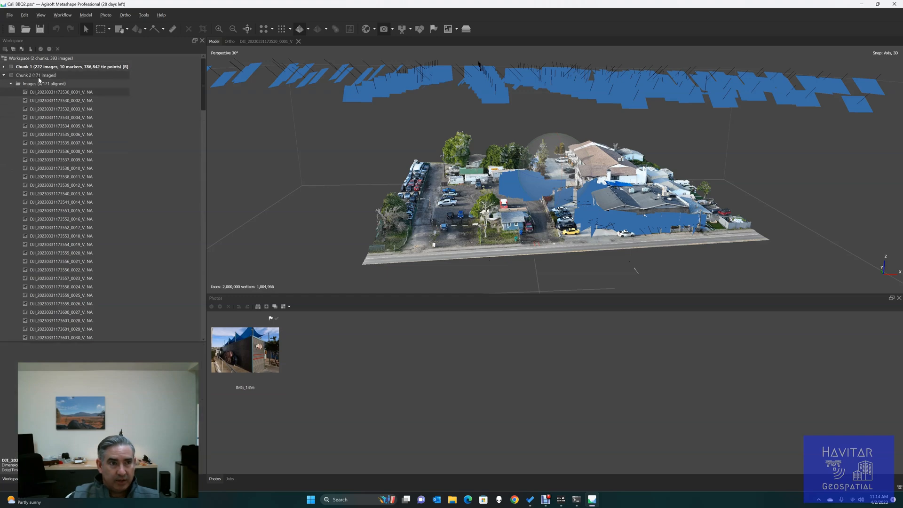
{"action": "double_click", "coordinate": [38, 76]}
{"action": "scroll", "coordinate": [376, 142], "scroll_direction": "down", "scroll_amount": 3}
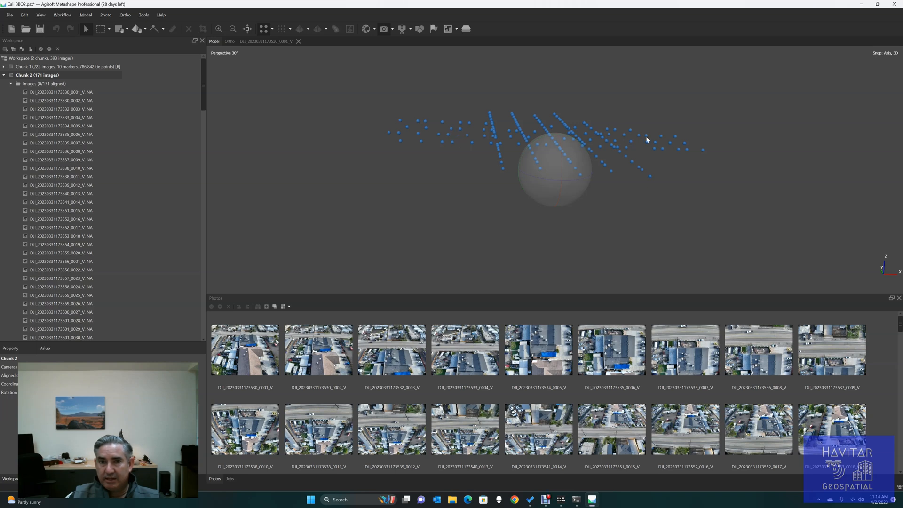
{"action": "left_click_drag", "start_coordinate": [420, 126], "coordinate": [416, 138]}
Start Align Photos for Chunk 2 with the accuracy set to High.
{"action": "right_click", "coordinate": [42, 76]}
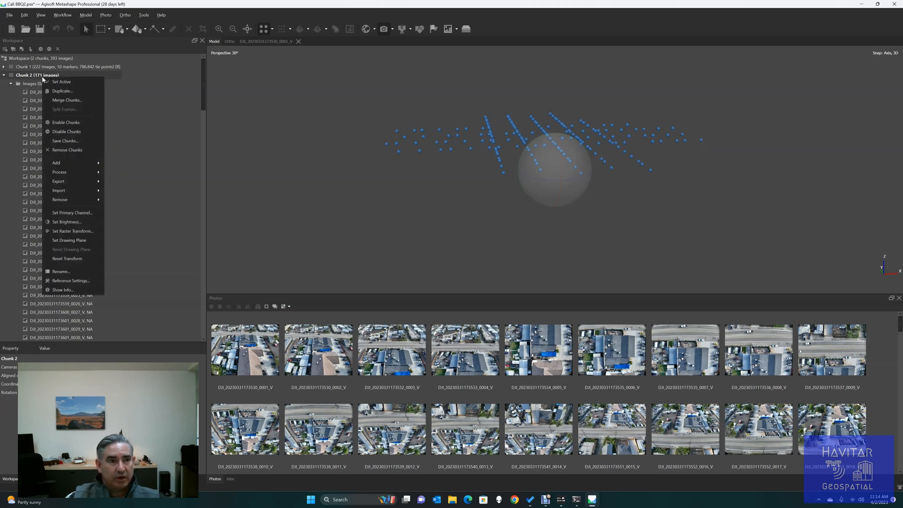
{"action": "mouse_move", "coordinate": [70, 202]}
{"action": "mouse_move", "coordinate": [68, 168]}
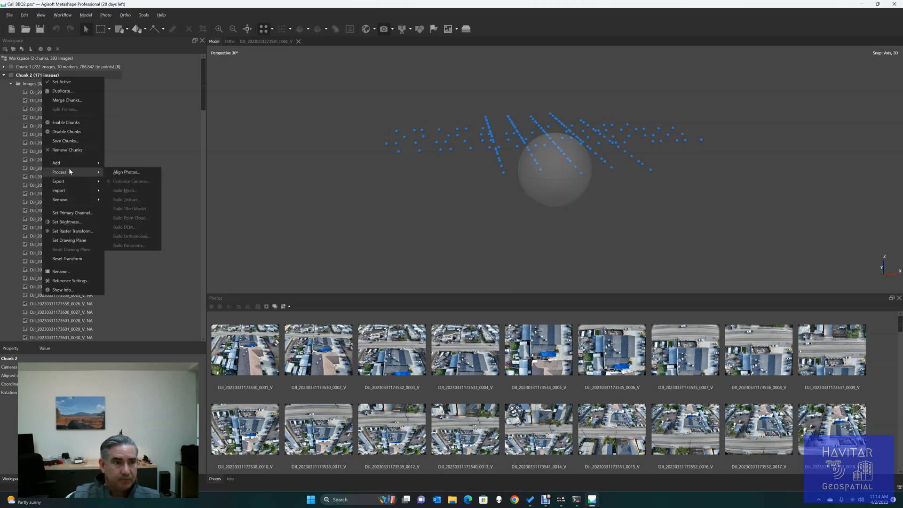
{"action": "left_click", "coordinate": [125, 173]}
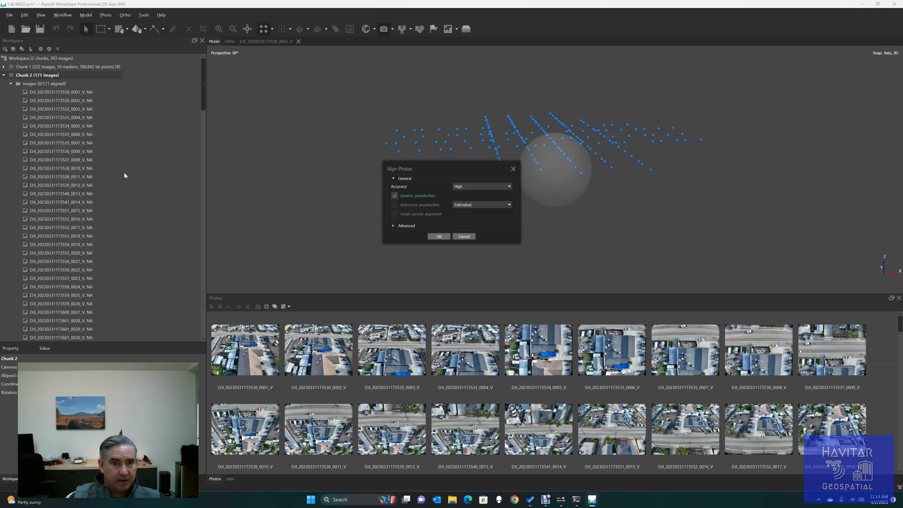
{"action": "left_click", "coordinate": [484, 186]}
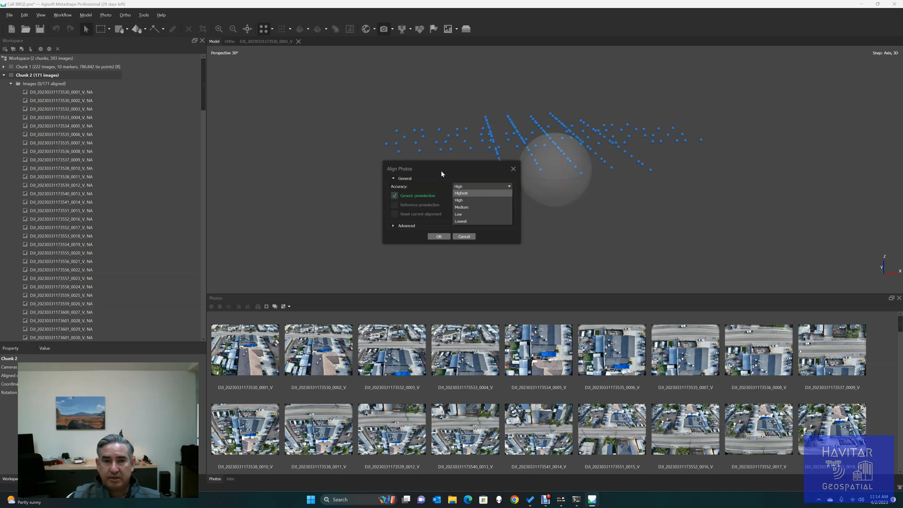
{"action": "left_click", "coordinate": [471, 201]}
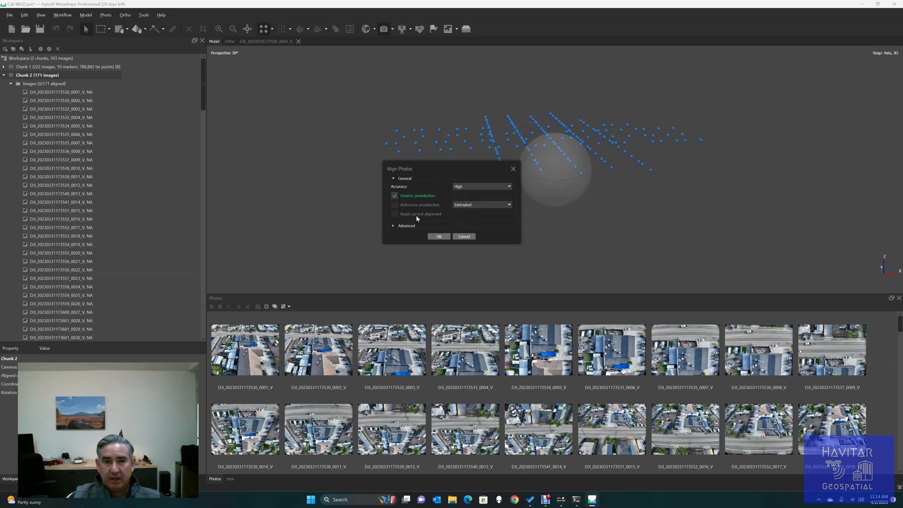
Set the reference preselection mode to Source and turn off guided image matching in the advanced alignment settings.
{"action": "left_click", "coordinate": [465, 206]}
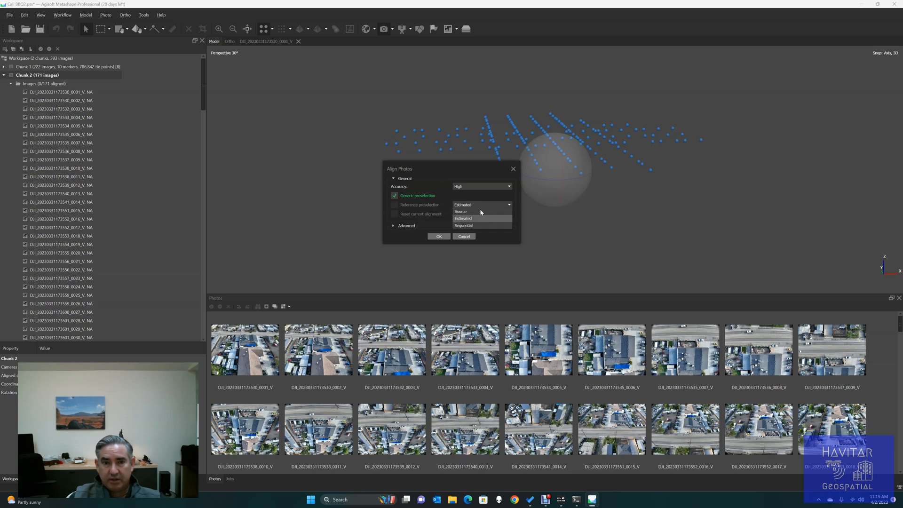
{"action": "left_click", "coordinate": [473, 213]}
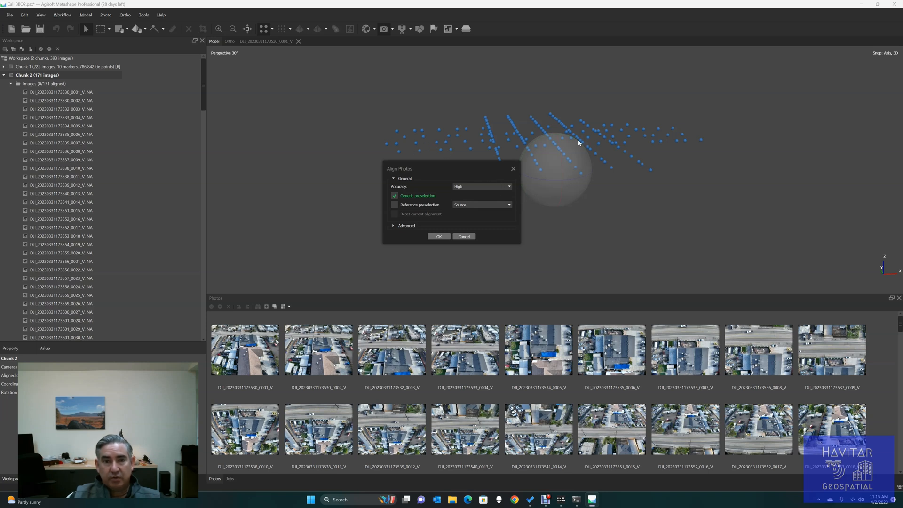
{"action": "left_click", "coordinate": [404, 226]}
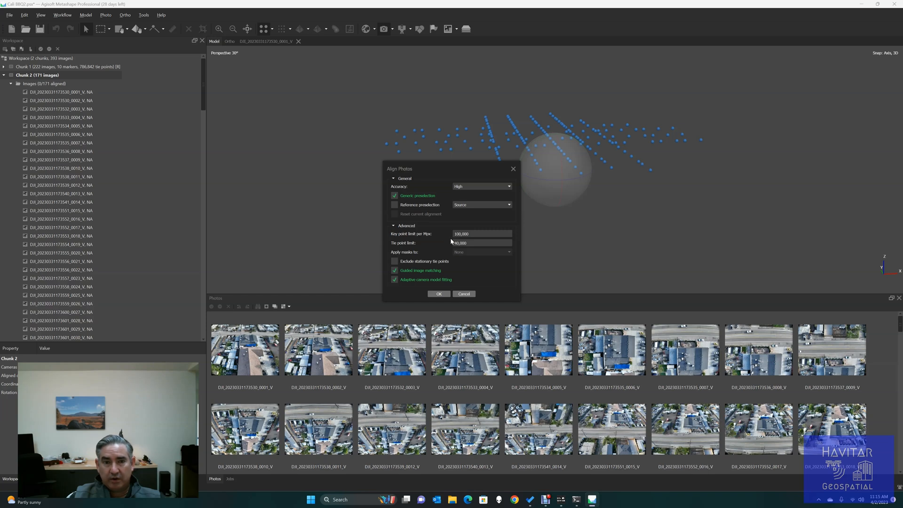
{"action": "left_click", "coordinate": [402, 272]}
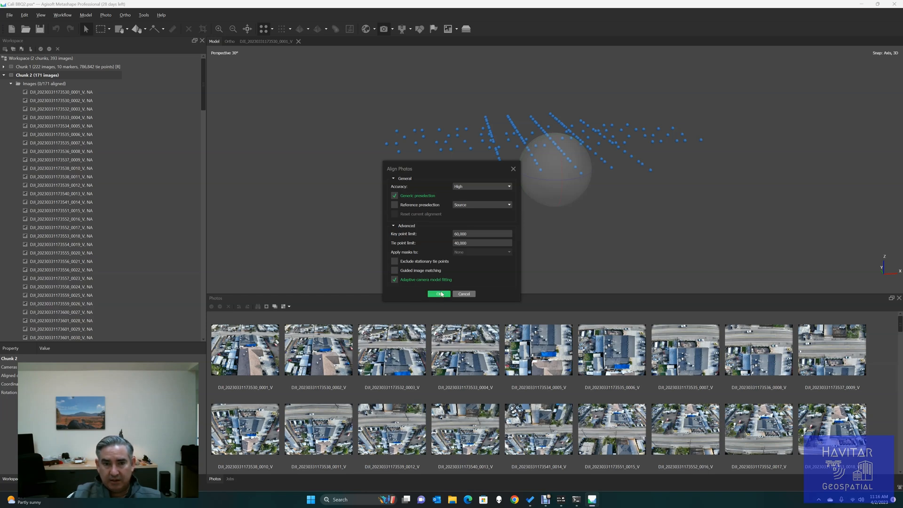
Run the Chunk 2 photo alignment with the chosen settings, and abort the processing.
{"action": "left_click", "coordinate": [439, 293]}
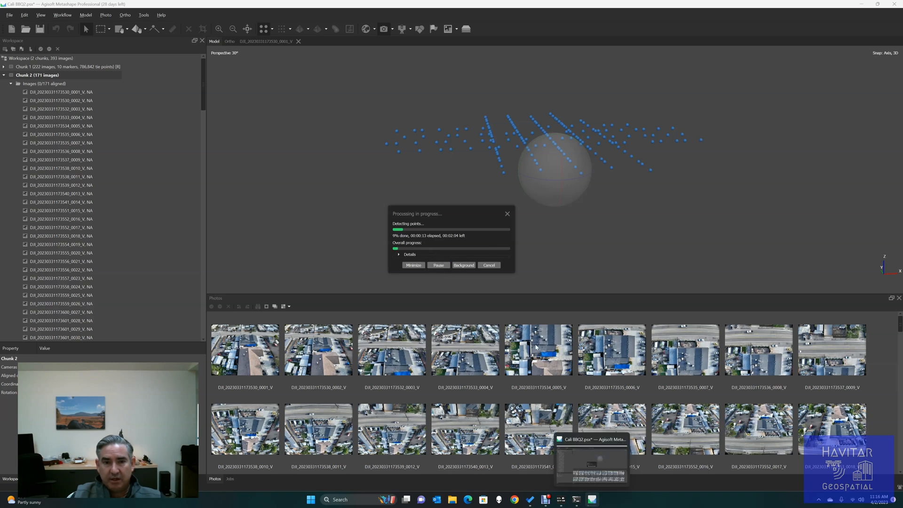
{"action": "left_click", "coordinate": [495, 267]}
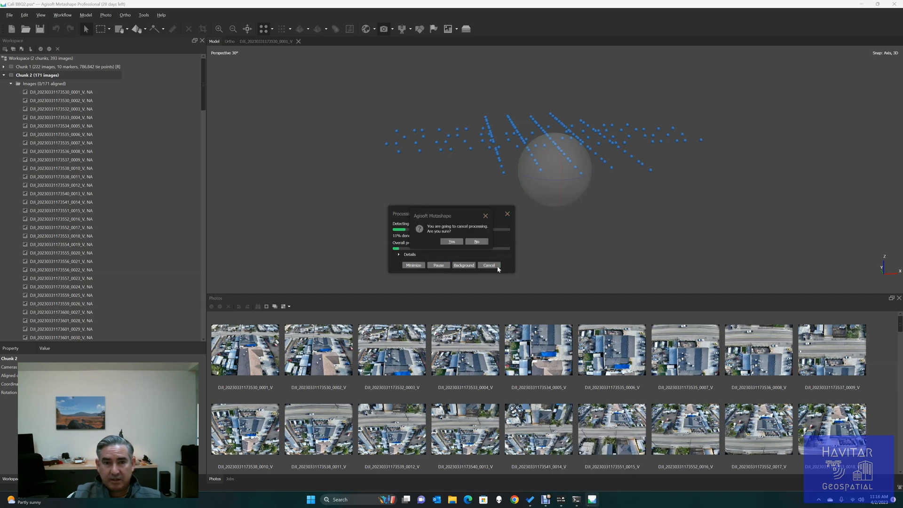
{"action": "left_click", "coordinate": [460, 242]}
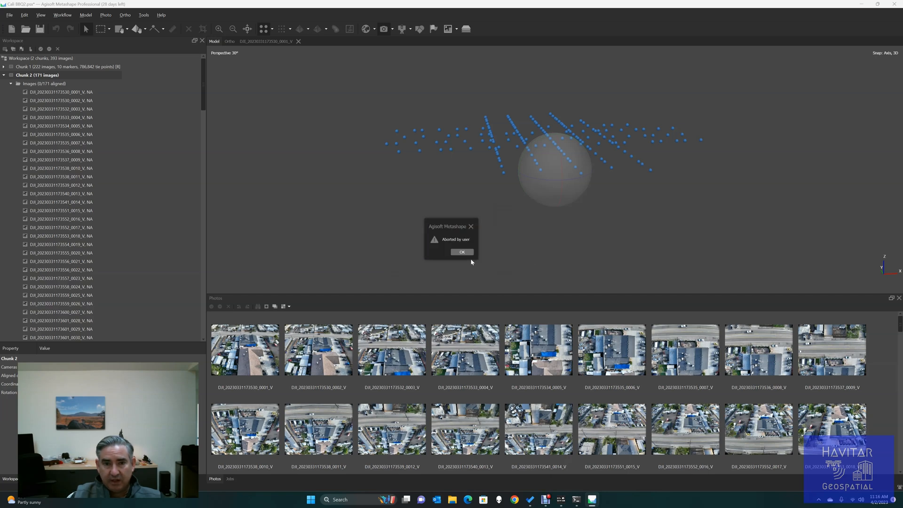
{"action": "left_click", "coordinate": [463, 252]}
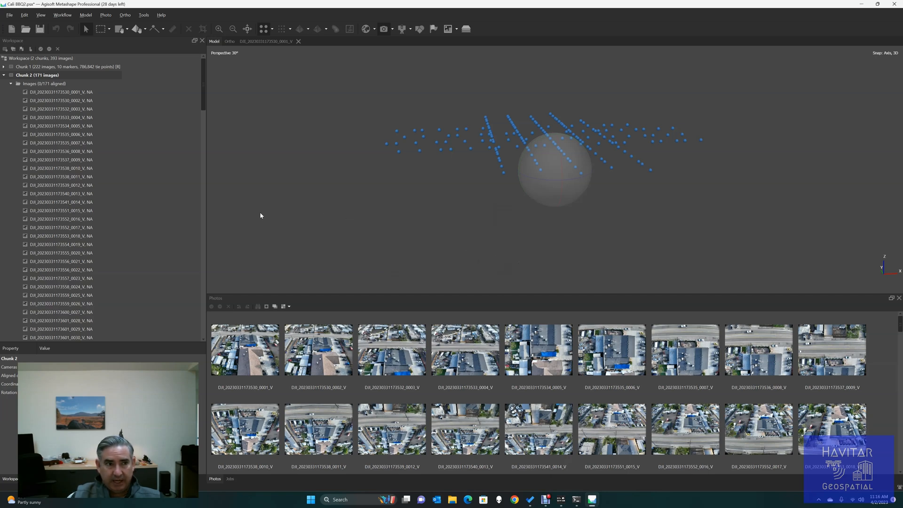
Look through the photo list of Chunk 2 and collapse its images folder and the chunk.
{"action": "scroll", "coordinate": [61, 208], "scroll_direction": "down", "scroll_amount": 6}
{"action": "scroll", "coordinate": [61, 207], "scroll_direction": "down", "scroll_amount": 20}
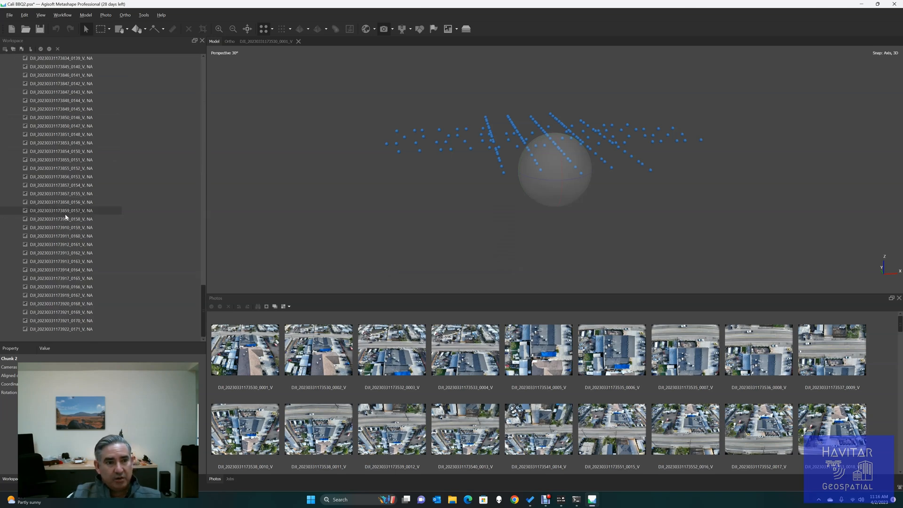
{"action": "scroll", "coordinate": [67, 221], "scroll_direction": "up", "scroll_amount": 20}
{"action": "scroll", "coordinate": [67, 227], "scroll_direction": "up", "scroll_amount": 20}
{"action": "left_click", "coordinate": [11, 84]}
{"action": "left_click", "coordinate": [4, 75]}
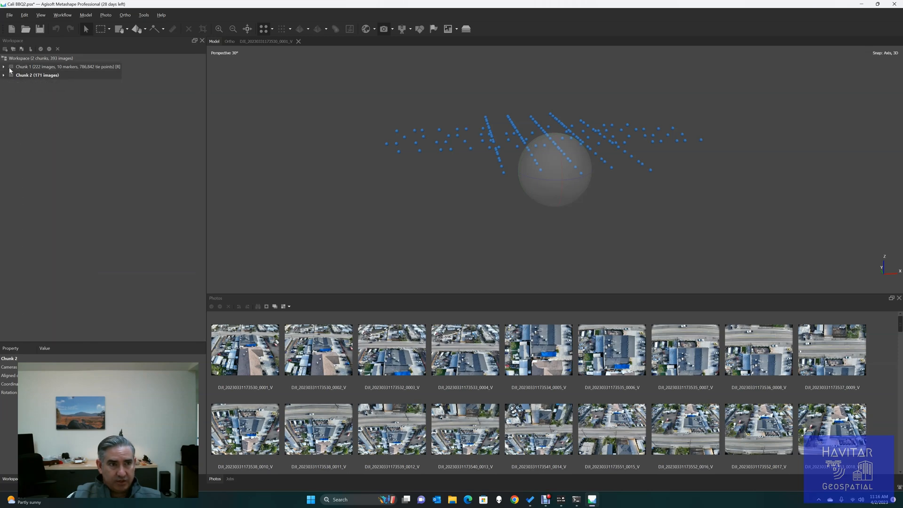
Expand and activate Chunk 1, and hide the cameras over its site model.
{"action": "left_click", "coordinate": [3, 67]}
{"action": "left_click", "coordinate": [57, 84]}
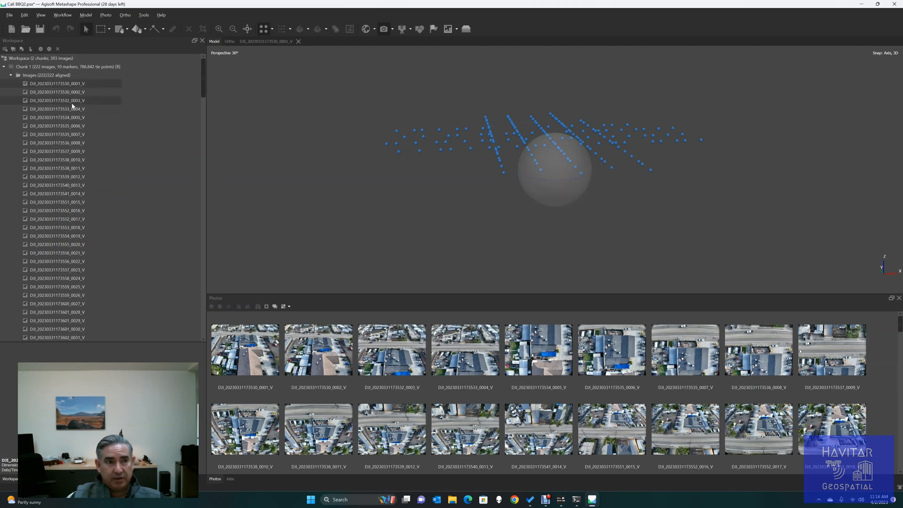
{"action": "double_click", "coordinate": [53, 67]}
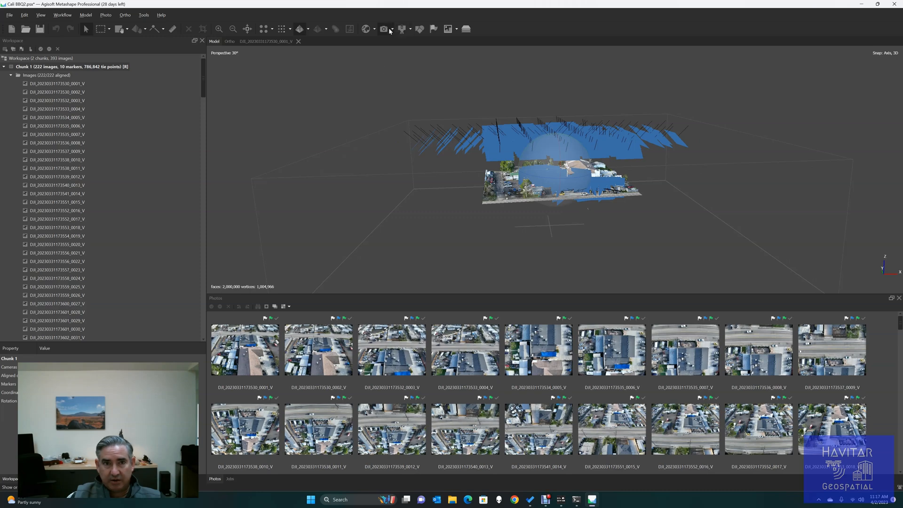
{"action": "left_click", "coordinate": [384, 30]}
Find the tie points at the end of Chunk 1's contents and display them instead of the 3D model.
{"action": "scroll", "coordinate": [587, 130], "scroll_direction": "up", "scroll_amount": 6}
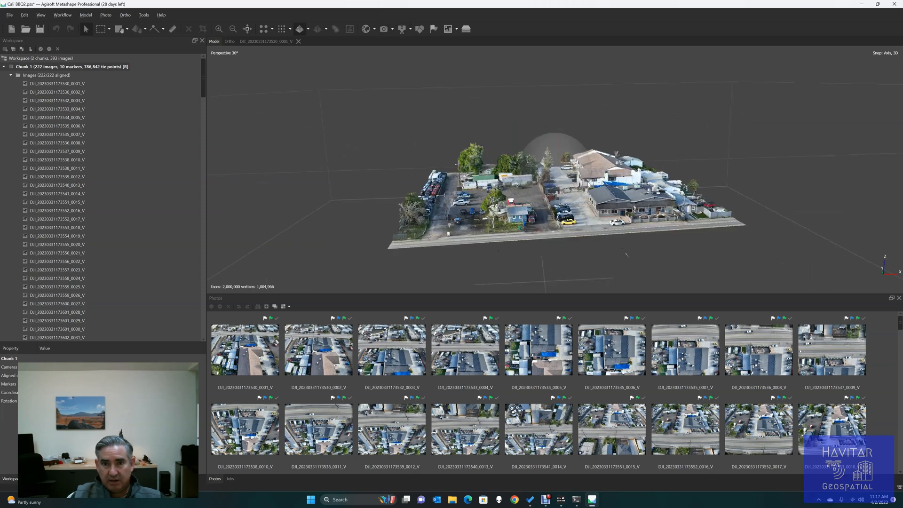
{"action": "scroll", "coordinate": [89, 228], "scroll_direction": "down", "scroll_amount": 20}
{"action": "scroll", "coordinate": [90, 227], "scroll_direction": "down", "scroll_amount": 20}
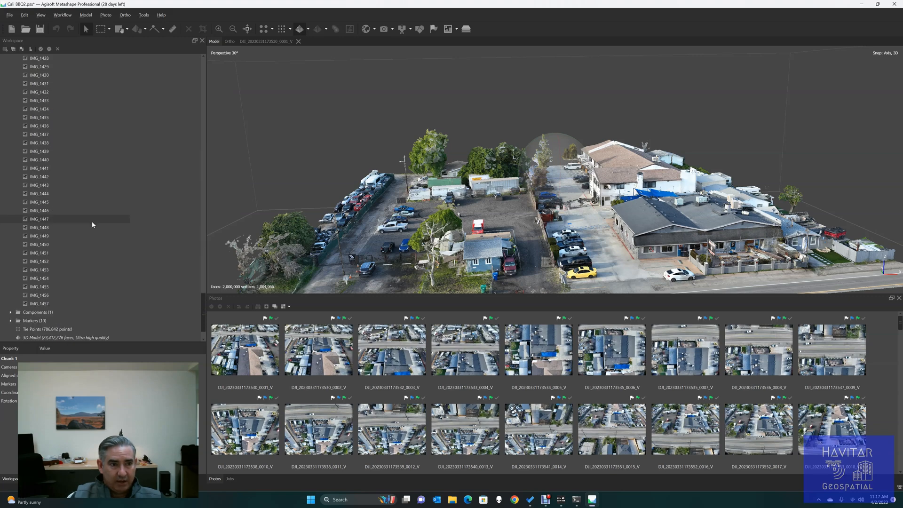
{"action": "double_click", "coordinate": [54, 295]}
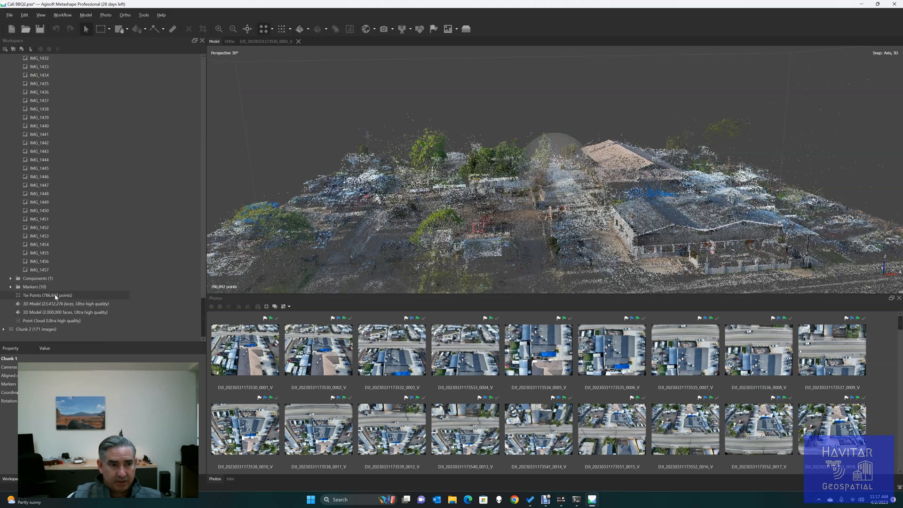
Examine the tie point cloud for outliers around the site from several angles and distances.
{"action": "left_click_drag", "start_coordinate": [443, 241], "coordinate": [484, 167]}
{"action": "scroll", "coordinate": [484, 170], "scroll_direction": "down", "scroll_amount": 4}
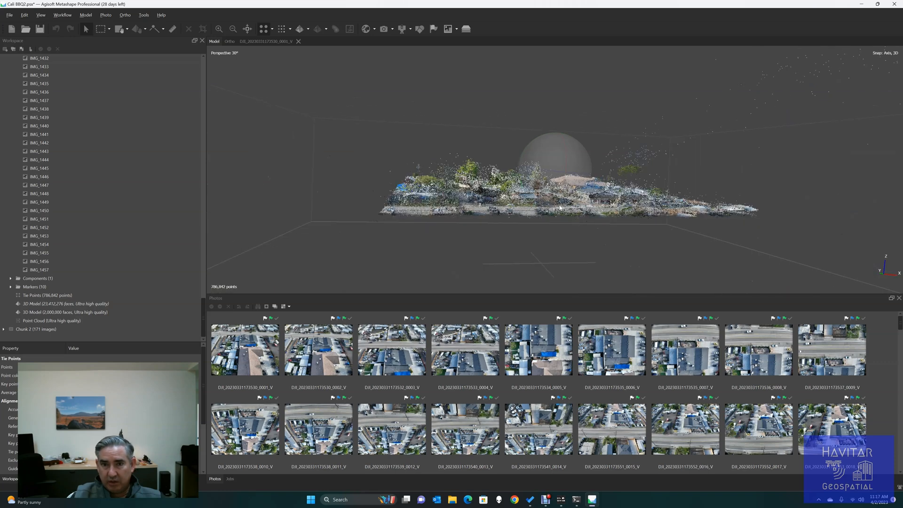
{"action": "scroll", "coordinate": [576, 190], "scroll_direction": "down", "scroll_amount": 3}
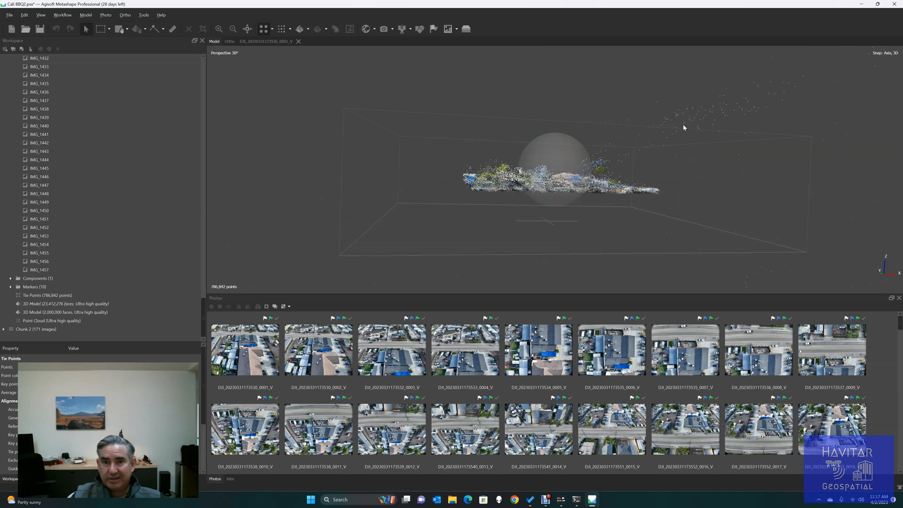
{"action": "left_click_drag", "start_coordinate": [579, 145], "coordinate": [510, 173]}
{"action": "left_click_drag", "start_coordinate": [663, 122], "coordinate": [607, 150]}
{"action": "scroll", "coordinate": [700, 118], "scroll_direction": "down", "scroll_amount": 5}
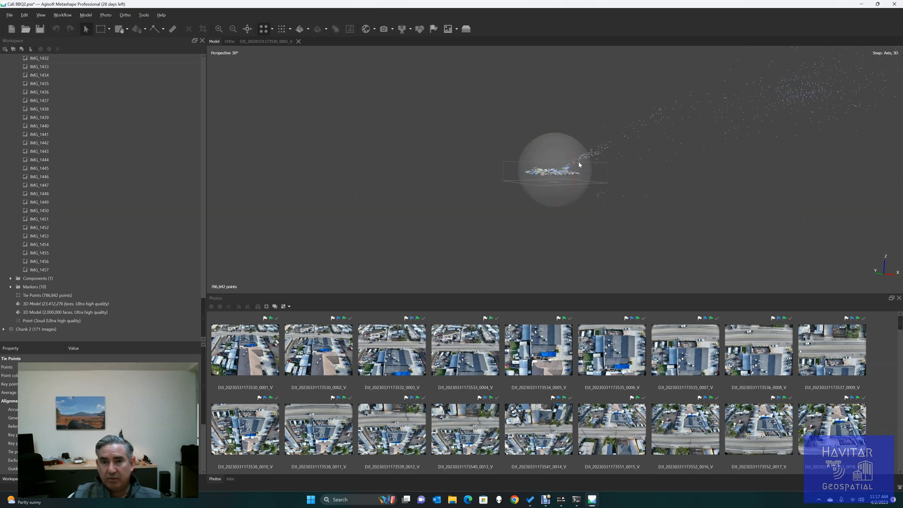
{"action": "scroll", "coordinate": [576, 170], "scroll_direction": "up", "scroll_amount": 8}
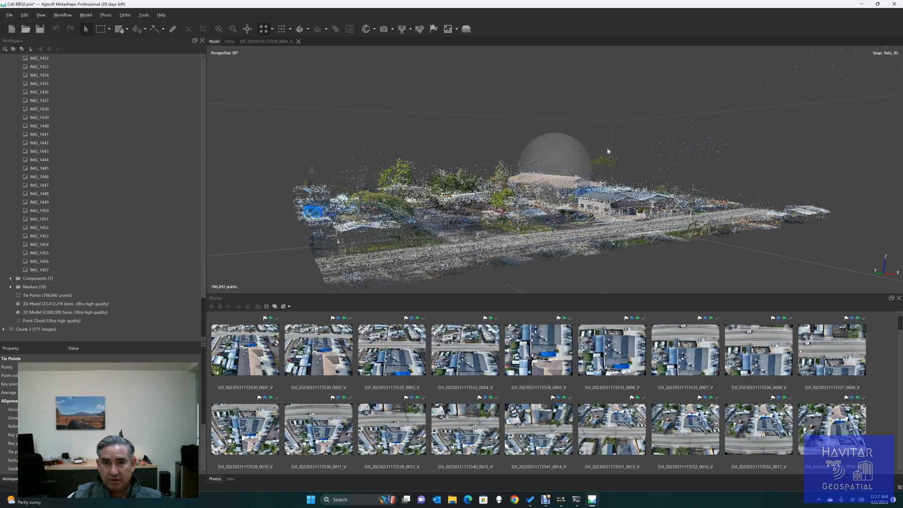
{"action": "scroll", "coordinate": [620, 148], "scroll_direction": "down", "scroll_amount": 5}
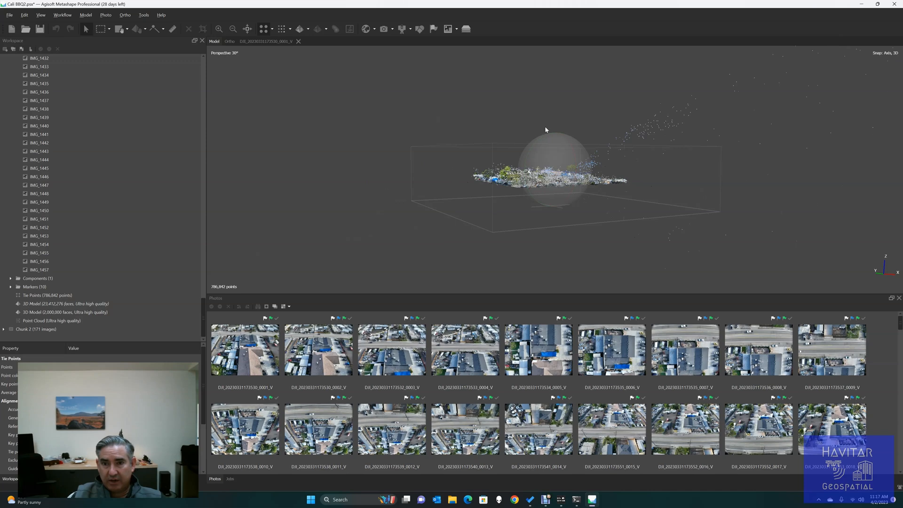
{"action": "scroll", "coordinate": [570, 203], "scroll_direction": "up", "scroll_amount": 8}
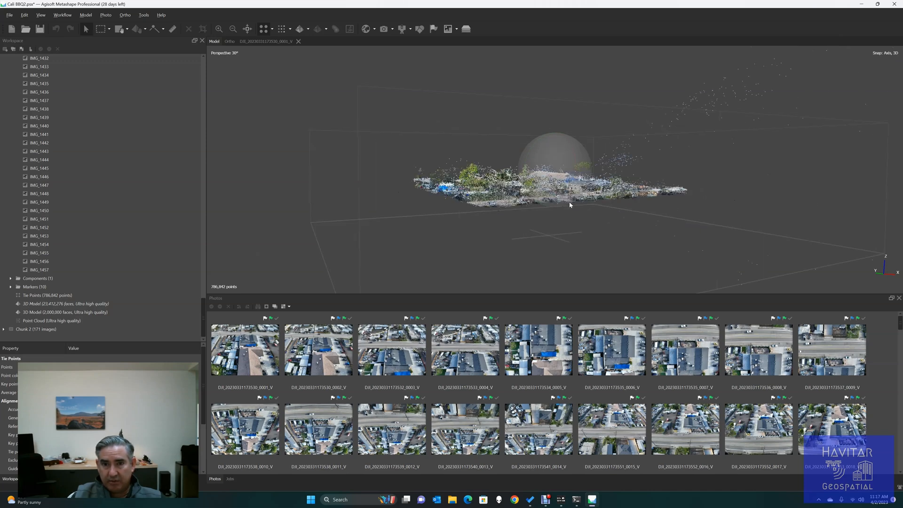
{"action": "scroll", "coordinate": [601, 222], "scroll_direction": "down", "scroll_amount": 4}
Select the site's main tie points in a level side view, invert the selection and delete the stray points around it.
{"action": "left_click_drag", "start_coordinate": [408, 207], "coordinate": [587, 186]}
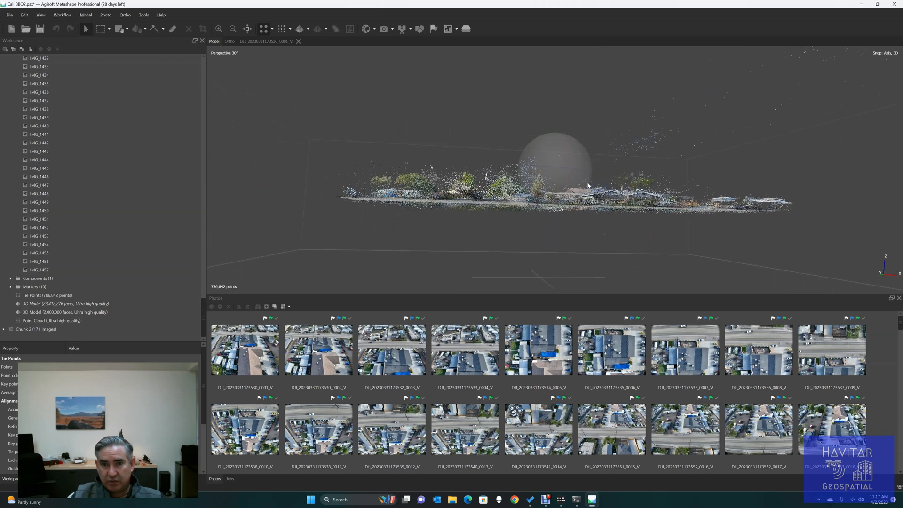
{"action": "left_click_drag", "start_coordinate": [463, 182], "coordinate": [464, 186]}
{"action": "left_click_drag", "start_coordinate": [548, 185], "coordinate": [544, 185]}
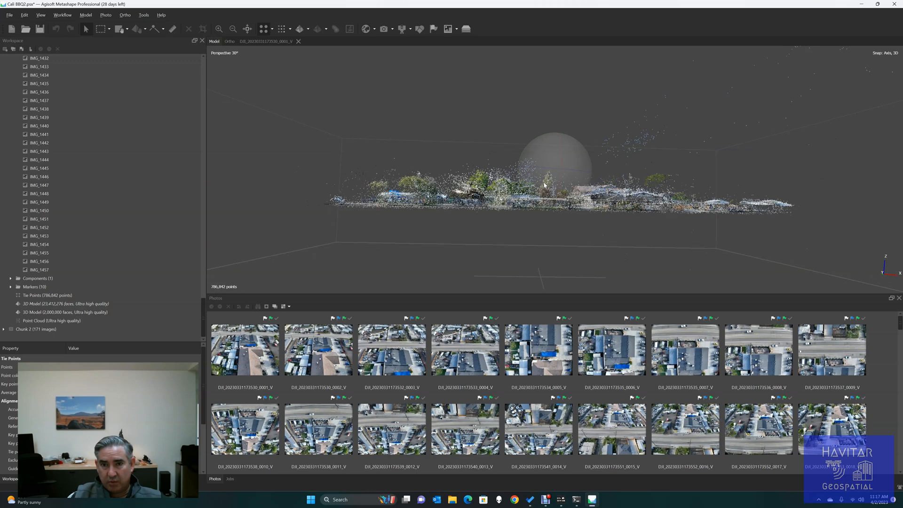
{"action": "left_click_drag", "start_coordinate": [450, 189], "coordinate": [450, 192]}
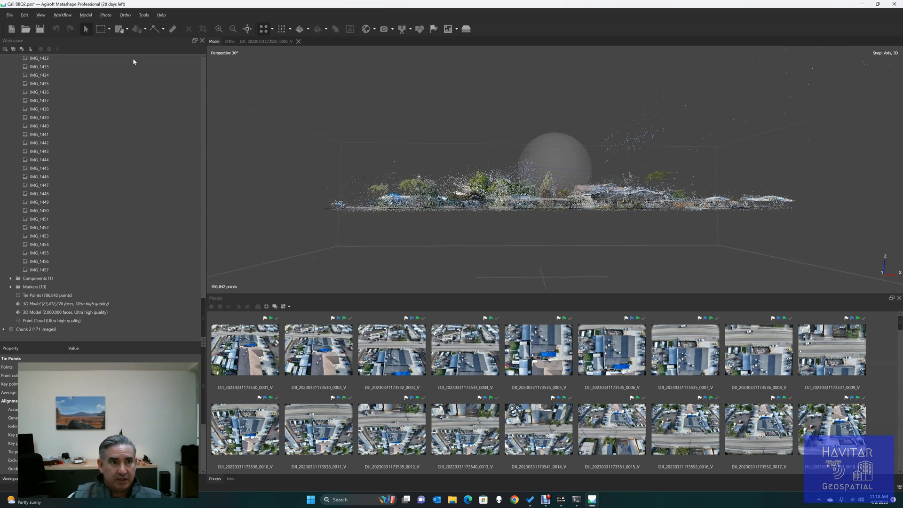
{"action": "left_click_drag", "start_coordinate": [319, 150], "coordinate": [799, 217]}
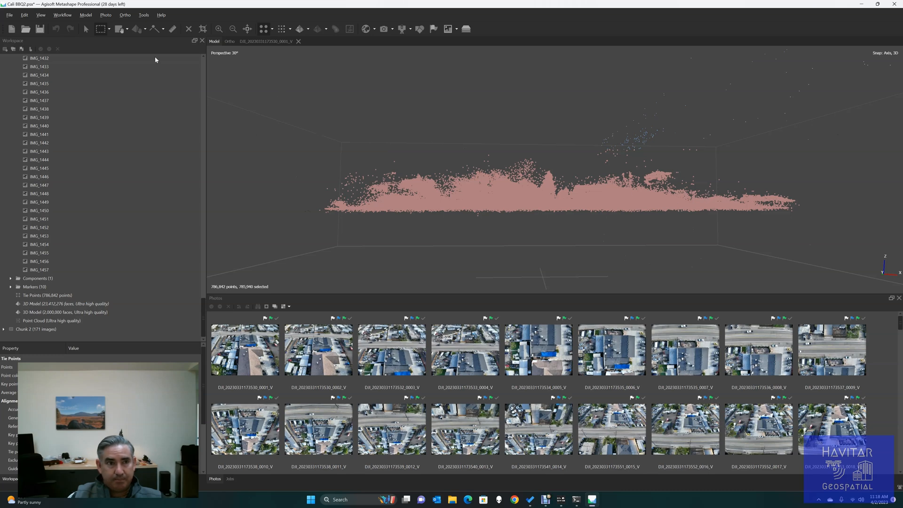
{"action": "left_click", "coordinate": [25, 15]}
{"action": "left_click", "coordinate": [27, 18]}
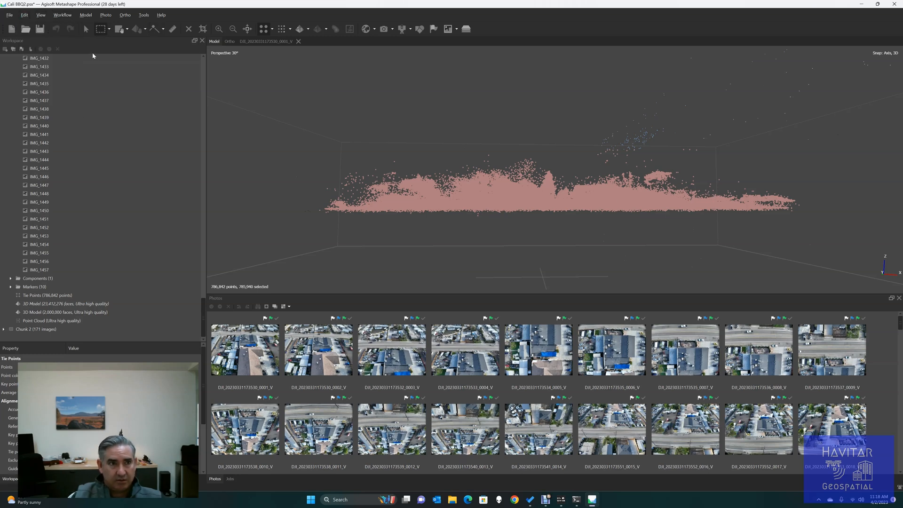
{"action": "left_click", "coordinate": [25, 16]}
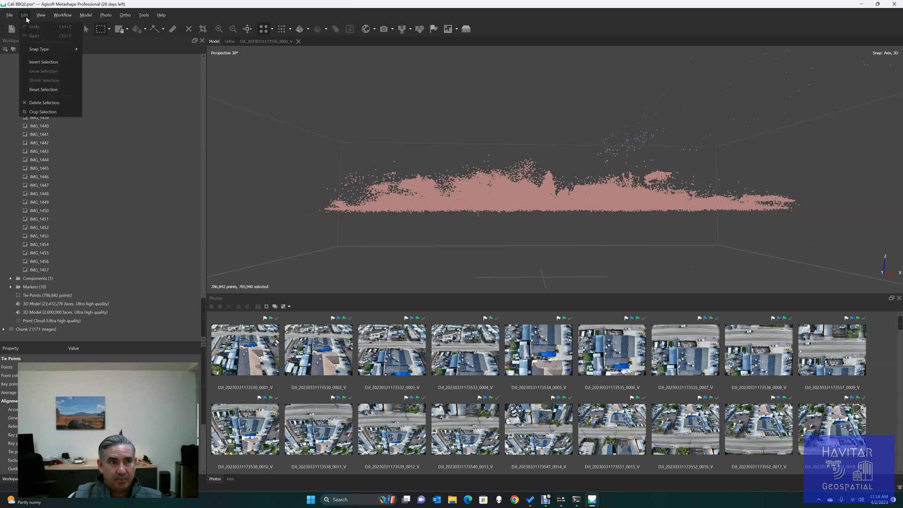
{"action": "left_click", "coordinate": [44, 61]}
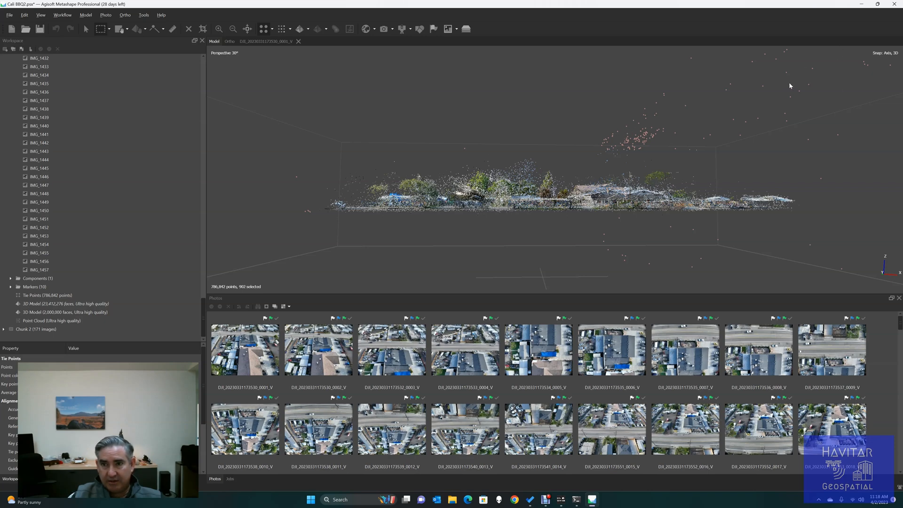
{"action": "scroll", "coordinate": [678, 142], "scroll_direction": "down", "scroll_amount": 5}
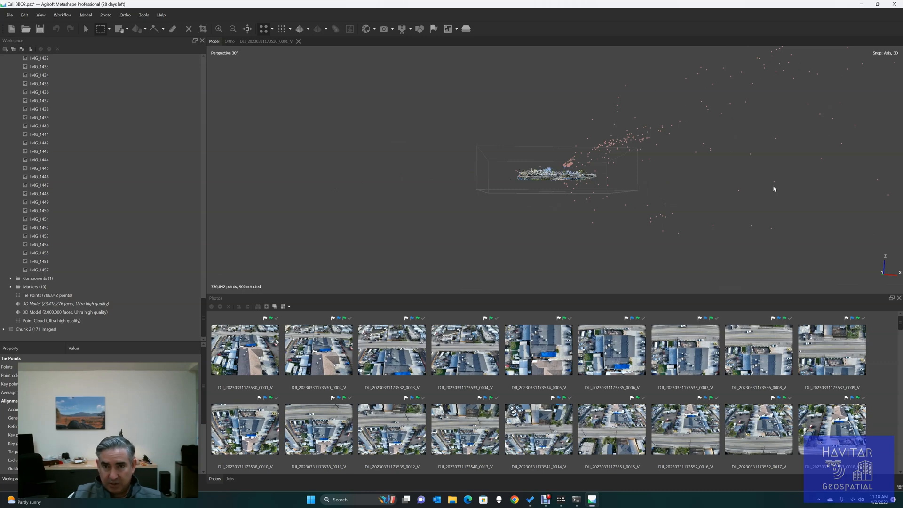
{"action": "key", "text": "Delete"}
Delete the remaining stray tie points floating just above the building's roof.
{"action": "scroll", "coordinate": [567, 194], "scroll_direction": "up", "scroll_amount": 5}
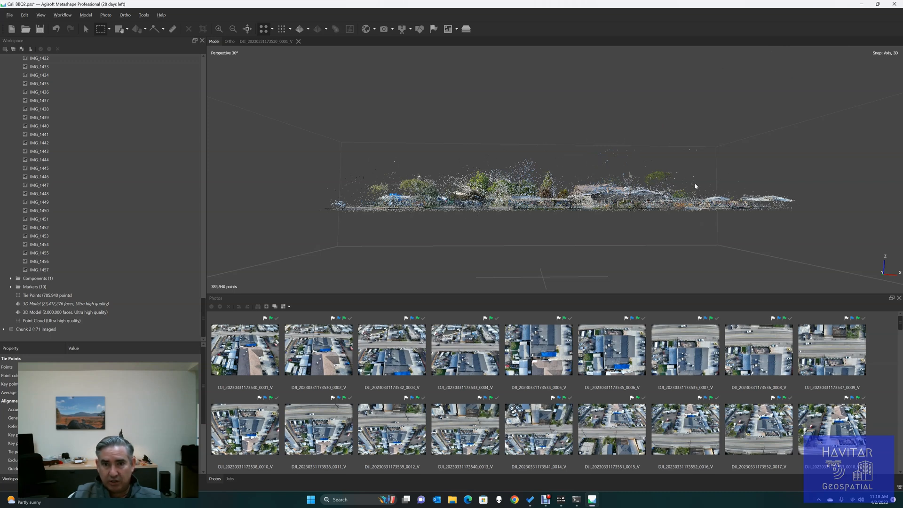
{"action": "left_click_drag", "start_coordinate": [585, 154], "coordinate": [719, 169]}
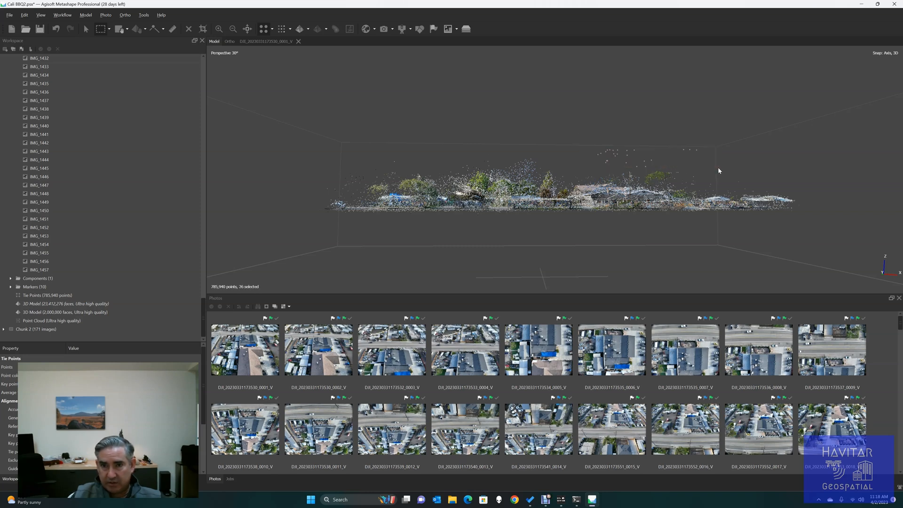
{"action": "key", "text": "Delete"}
Delete the noise points floating above the low trees in the middle of the site, using a rectangular selection in side view.
{"action": "scroll", "coordinate": [509, 169], "scroll_direction": "up", "scroll_amount": 5}
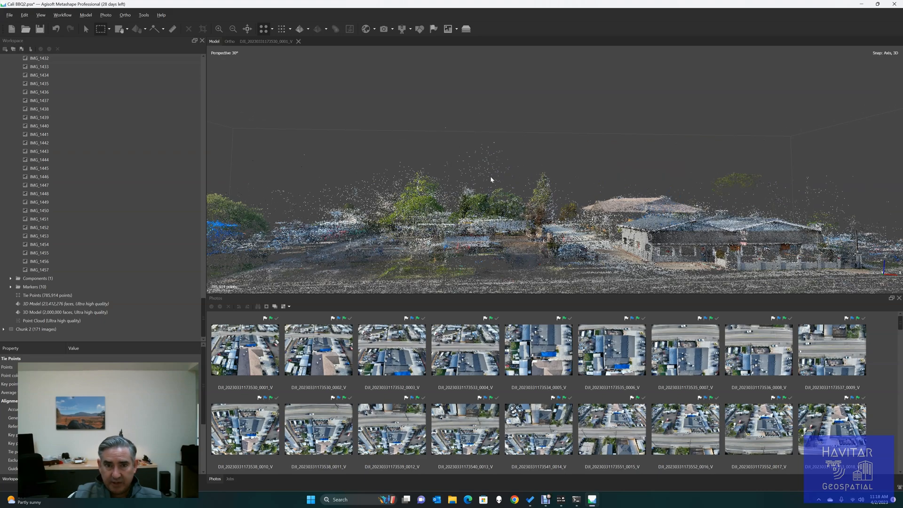
{"action": "mouse_move", "coordinate": [558, 166]}
{"action": "middle_mouse_down"}
{"action": "mouse_move", "coordinate": [548, 169]}
{"action": "mouse_move", "coordinate": [549, 155]}
{"action": "middle_mouse_up"}
{"action": "left_click", "coordinate": [86, 29]}
{"action": "left_click_drag", "start_coordinate": [633, 186], "coordinate": [524, 187]}
{"action": "left_click_drag", "start_coordinate": [521, 232], "coordinate": [563, 173]}
{"action": "left_click", "coordinate": [100, 28]}
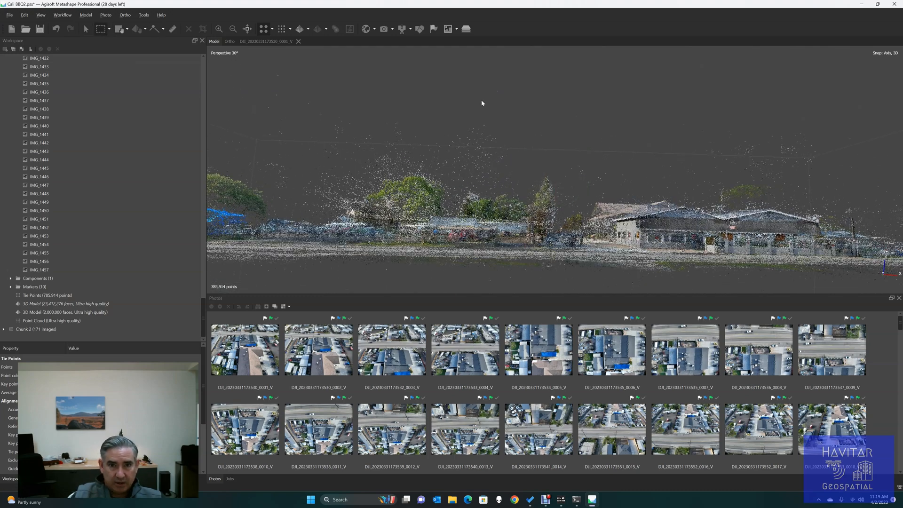
{"action": "left_click_drag", "start_coordinate": [425, 105], "coordinate": [511, 188]}
{"action": "key", "text": "Delete"}
{"action": "key", "text": "Delete"}
Delete the two groups of stray tie points in the sky above and beside the large tree.
{"action": "left_click_drag", "start_coordinate": [248, 74], "coordinate": [365, 162]}
{"action": "key", "text": "Delete"}
{"action": "left_click_drag", "start_coordinate": [350, 101], "coordinate": [430, 140]}
{"action": "key", "text": "Delete"}
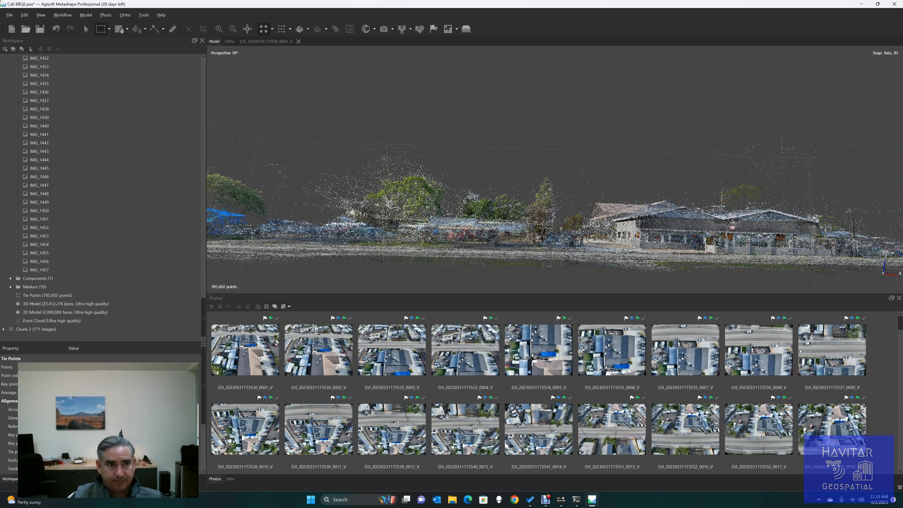
Review the parameters of Optimize Cameras for the cleaned tie points, and close the dialog without running it.
{"action": "left_click", "coordinate": [87, 30]}
{"action": "left_click_drag", "start_coordinate": [498, 114], "coordinate": [407, 139]}
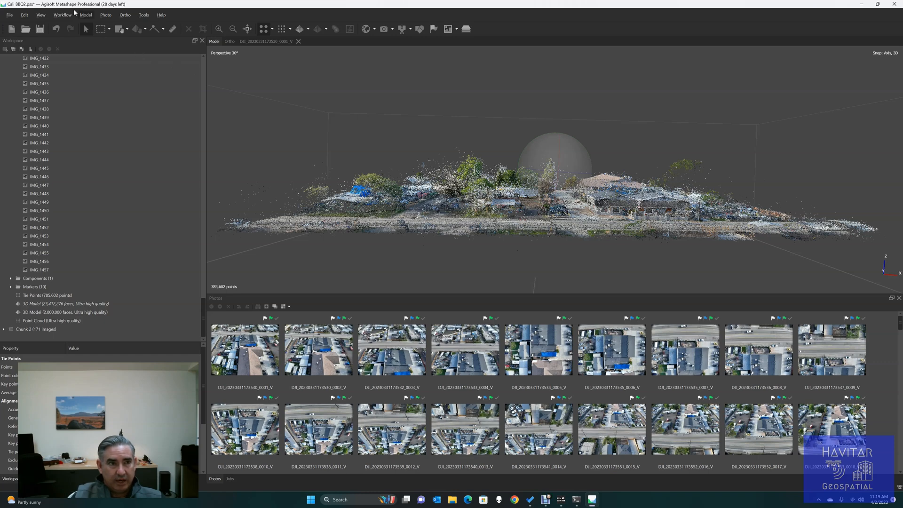
{"action": "left_click", "coordinate": [63, 15]}
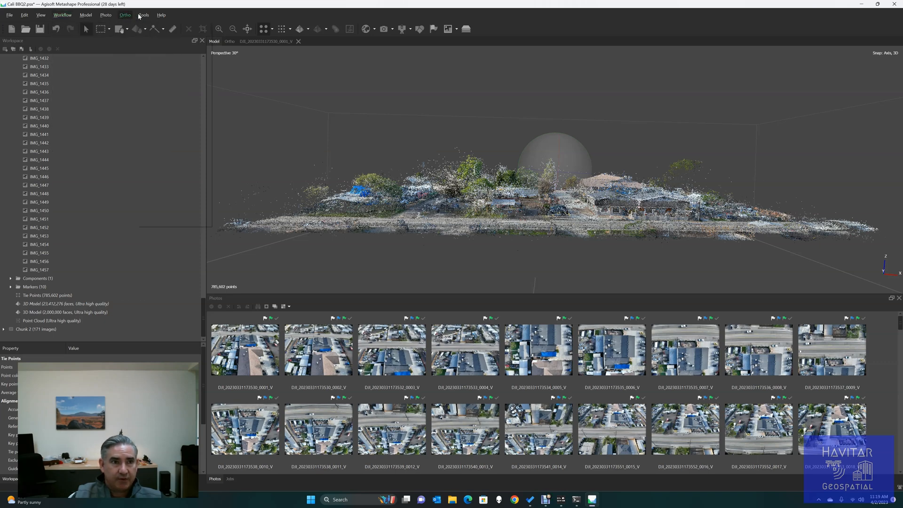
{"action": "mouse_move", "coordinate": [142, 17]}
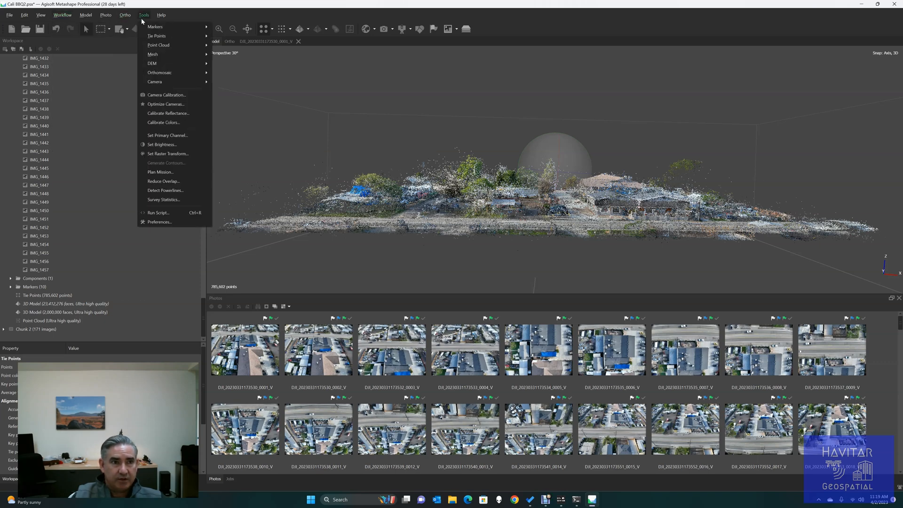
{"action": "left_click", "coordinate": [153, 106]}
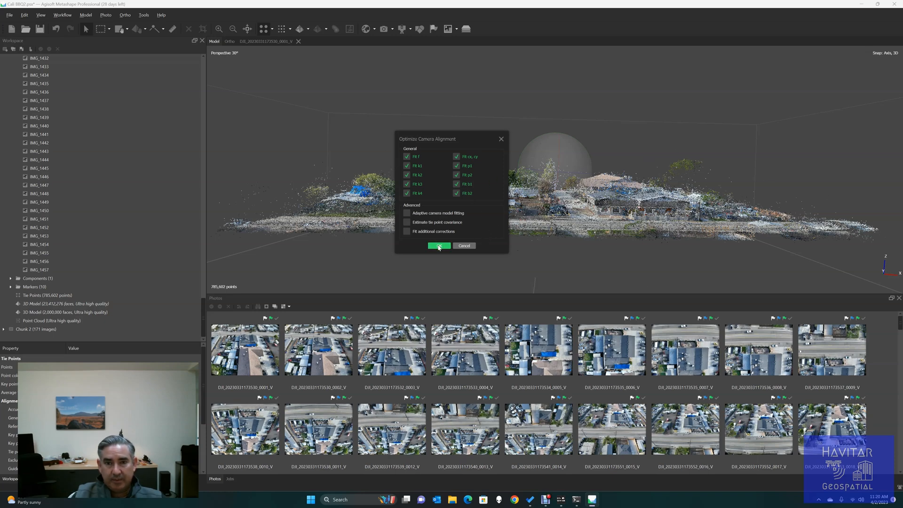
{"action": "left_click", "coordinate": [472, 246]}
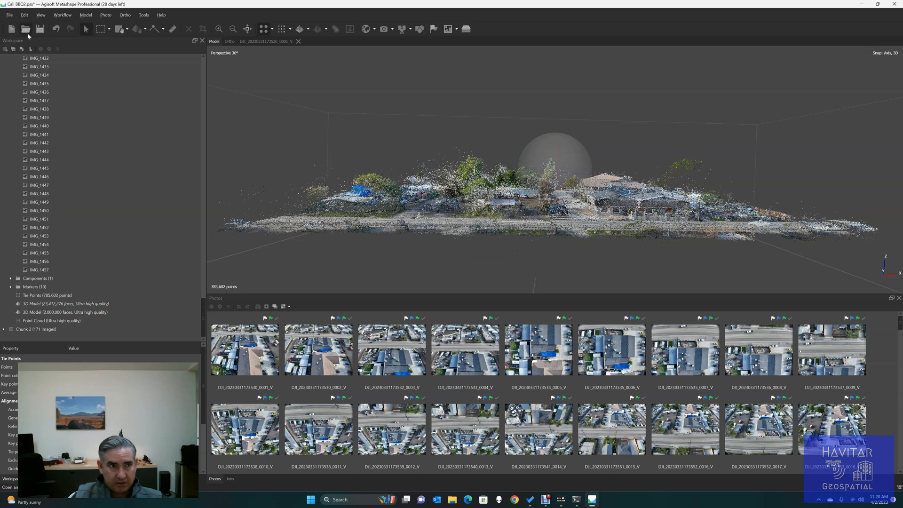
Save the project under the new name Cali BBQ3 in the CaliBBQ folder.
{"action": "left_click", "coordinate": [10, 14]}
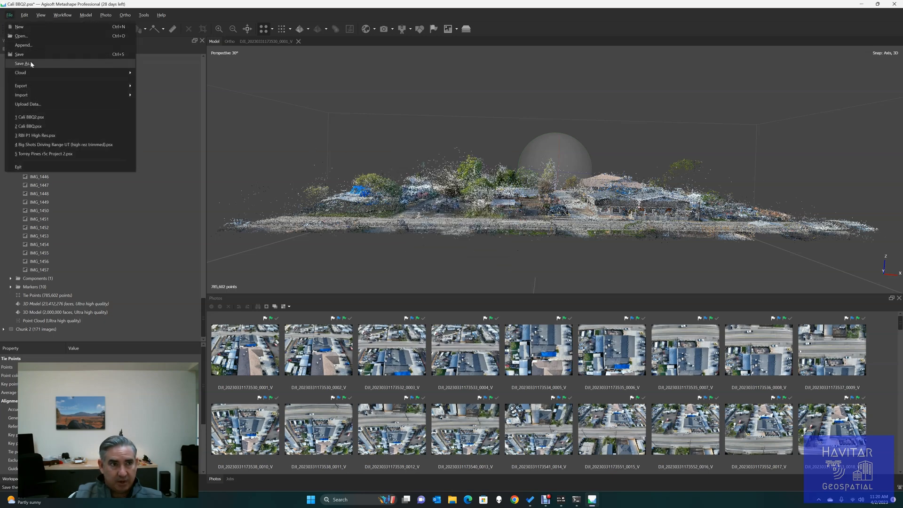
{"action": "left_click", "coordinate": [23, 63]}
{"action": "left_click", "coordinate": [75, 223]}
{"action": "key", "text": "BackSpace"}
{"action": "type", "text": "3"}
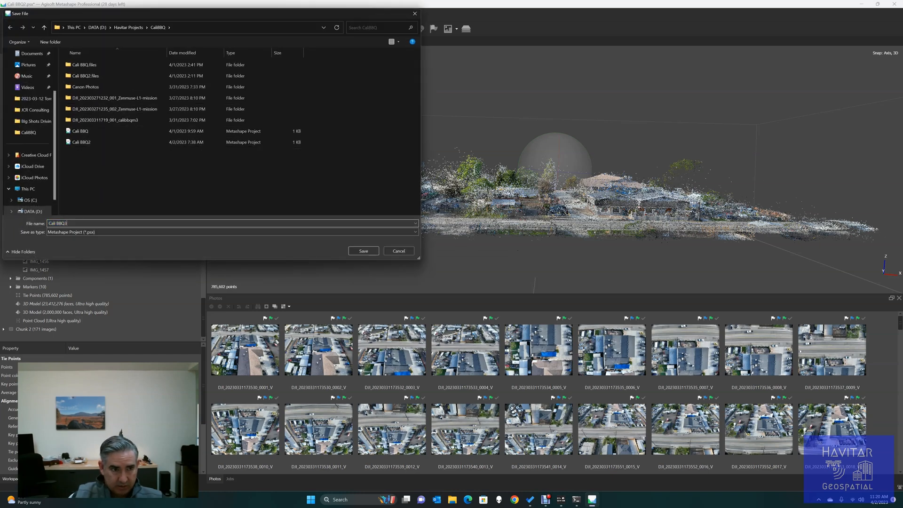
{"action": "key", "text": "Return"}
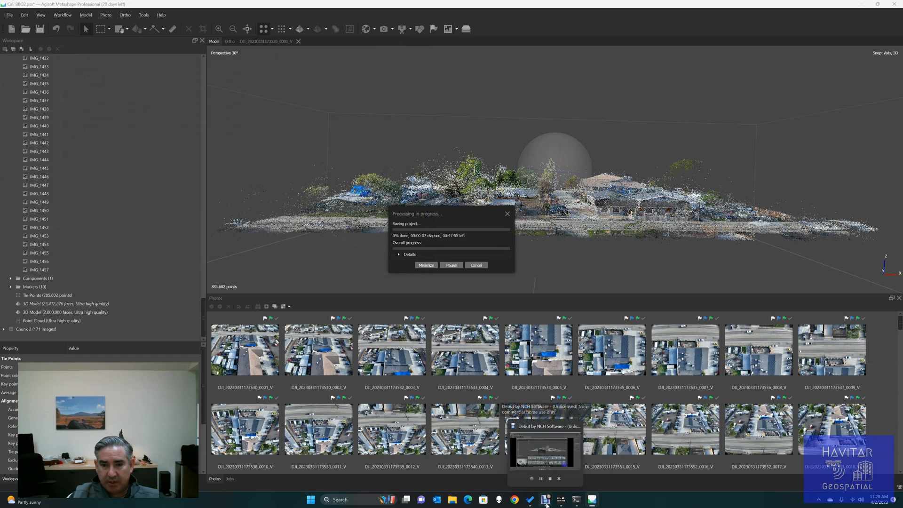
{"action": "left_click", "coordinate": [545, 503]}
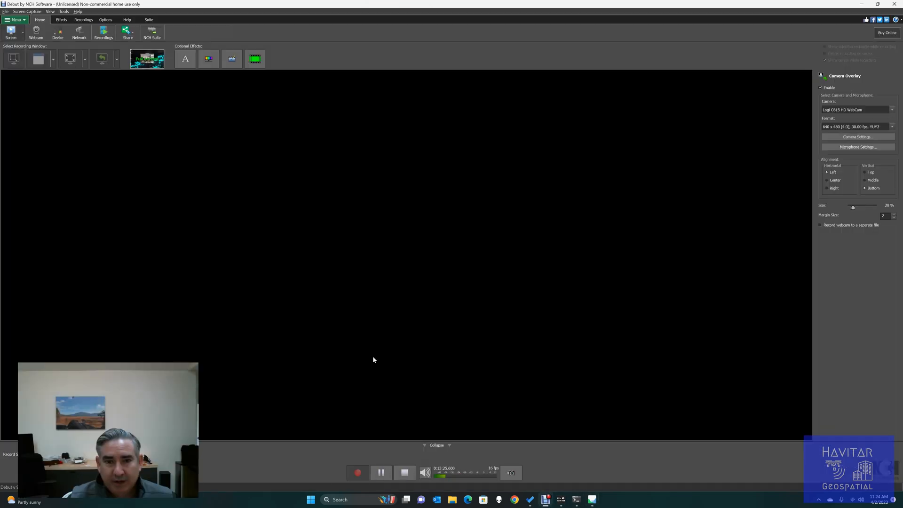
{"action": "key", "text": "alt+Tab"}
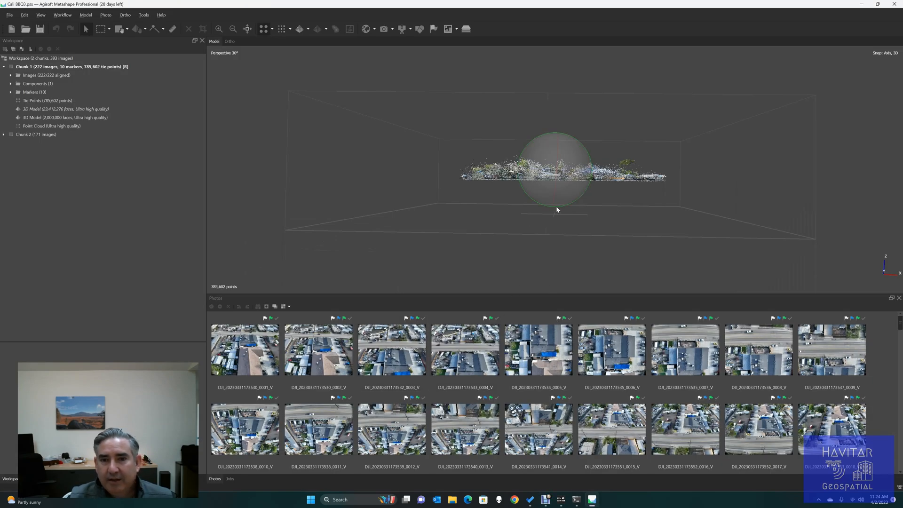
Show the camera positions together with the tie points in the model view.
{"action": "scroll", "coordinate": [572, 137], "scroll_direction": "up", "scroll_amount": 5}
{"action": "scroll", "coordinate": [571, 139], "scroll_direction": "down", "scroll_amount": 1}
{"action": "left_click_drag", "start_coordinate": [571, 138], "coordinate": [564, 158]}
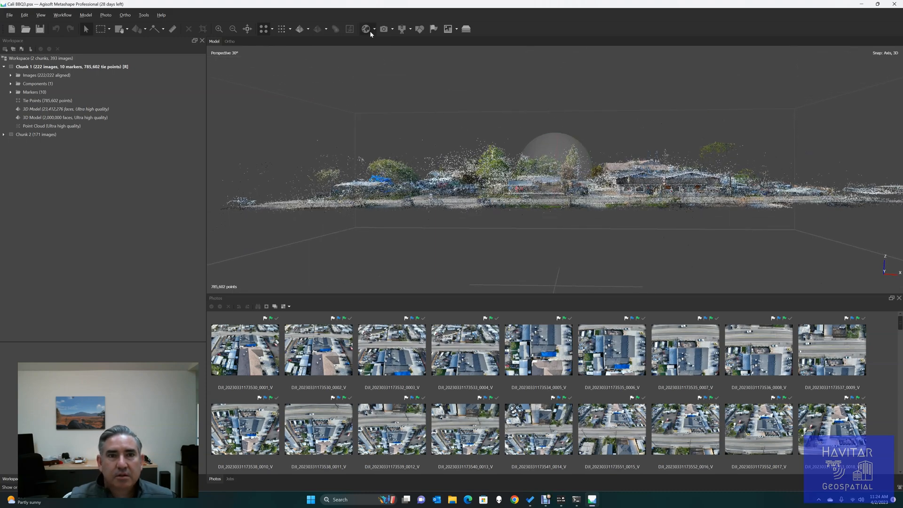
{"action": "left_click", "coordinate": [384, 29]}
{"action": "left_click_drag", "start_coordinate": [491, 134], "coordinate": [550, 125]}
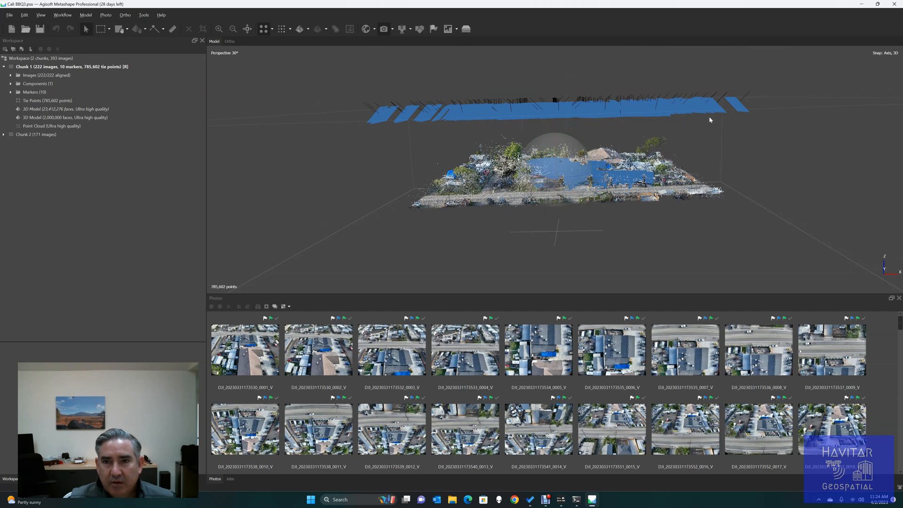
{"action": "scroll", "coordinate": [614, 101], "scroll_direction": "down", "scroll_amount": 8}
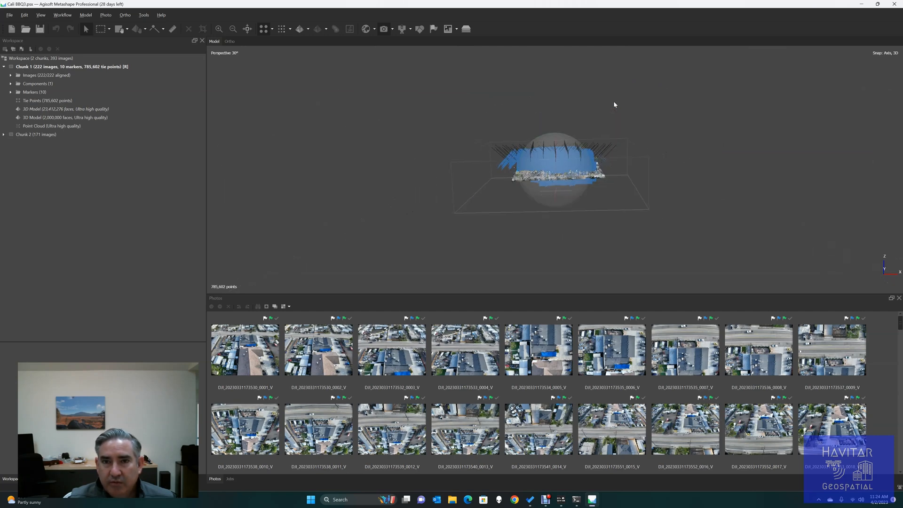
Examine the ground-level camera positions around the building's facade, from IMG_1417 along the front to the far corner.
{"action": "left_click_drag", "start_coordinate": [557, 154], "coordinate": [554, 137]}
{"action": "scroll", "coordinate": [573, 158], "scroll_direction": "up", "scroll_amount": 10}
{"action": "left_click_drag", "start_coordinate": [592, 177], "coordinate": [436, 159]}
{"action": "scroll", "coordinate": [552, 151], "scroll_direction": "up", "scroll_amount": 5}
{"action": "left_click_drag", "start_coordinate": [343, 164], "coordinate": [514, 198]}
{"action": "left_click_drag", "start_coordinate": [407, 231], "coordinate": [587, 186]}
{"action": "scroll", "coordinate": [475, 112], "scroll_direction": "up", "scroll_amount": 6}
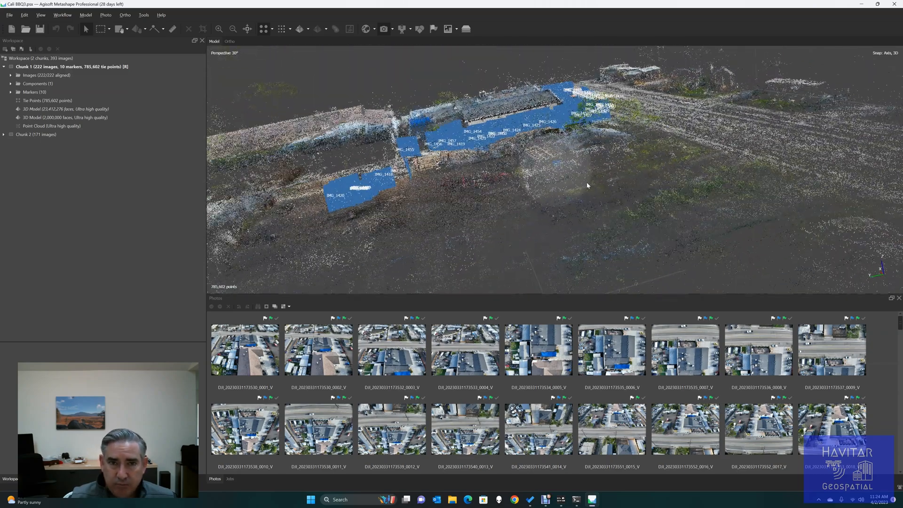
{"action": "left_click_drag", "start_coordinate": [366, 135], "coordinate": [486, 148]}
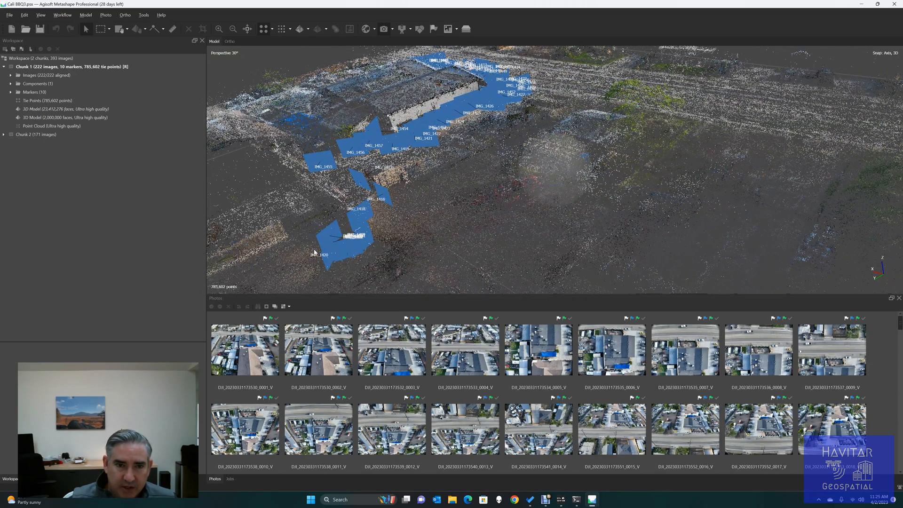
{"action": "left_click_drag", "start_coordinate": [377, 197], "coordinate": [390, 120]}
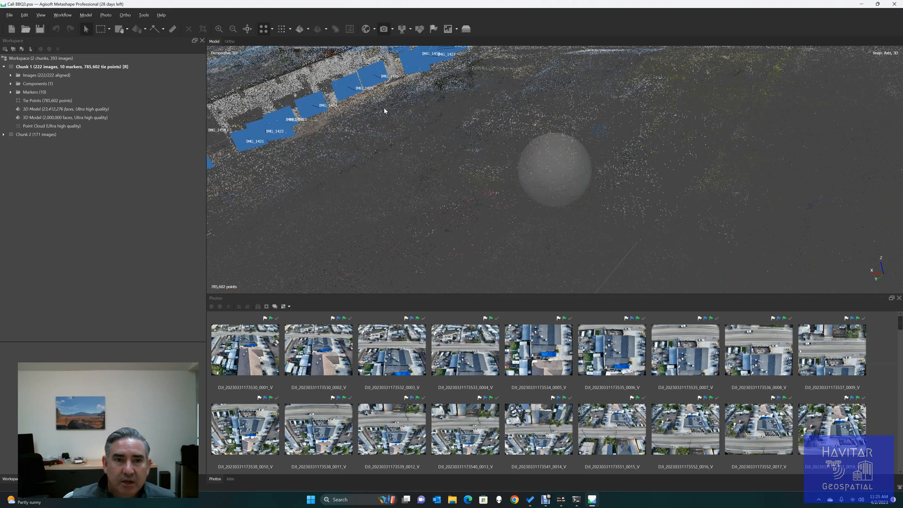
{"action": "left_click_drag", "start_coordinate": [437, 91], "coordinate": [692, 212]}
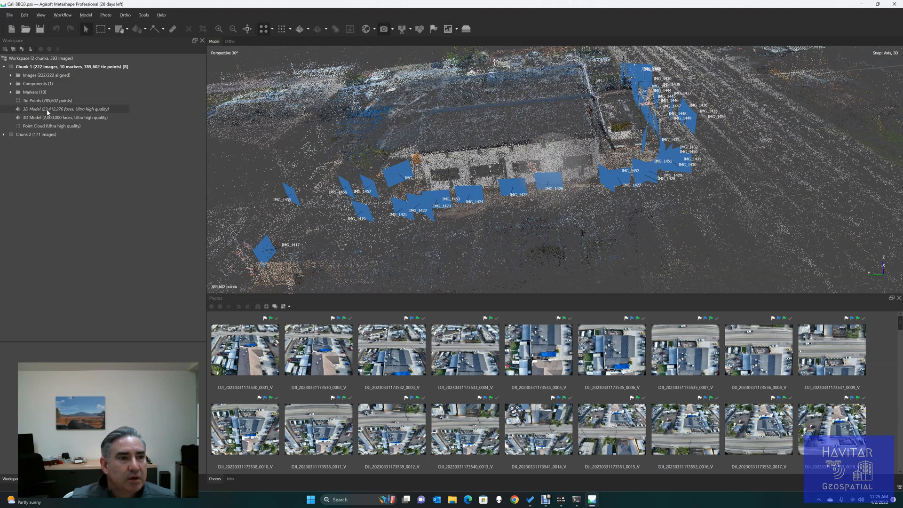
Examine the drone camera positions above the whole site in relation to the ground-level ones.
{"action": "scroll", "coordinate": [512, 227], "scroll_direction": "down", "scroll_amount": 10}
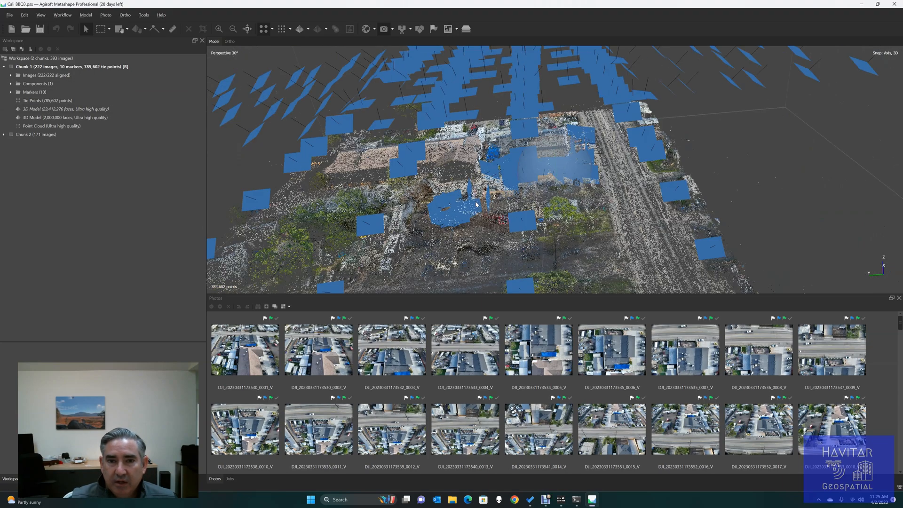
{"action": "left_click_drag", "start_coordinate": [512, 227], "coordinate": [538, 200]}
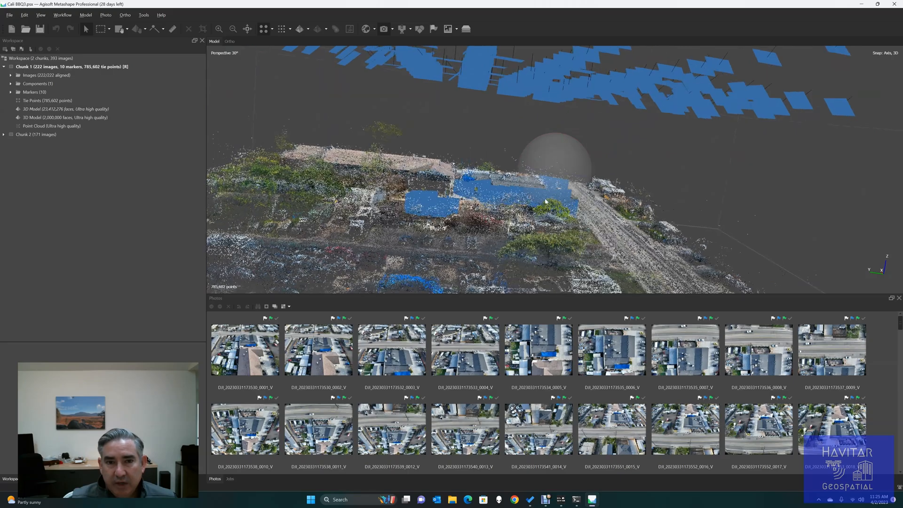
{"action": "left_click_drag", "start_coordinate": [636, 175], "coordinate": [554, 175]}
{"action": "left_click_drag", "start_coordinate": [627, 185], "coordinate": [546, 165]}
{"action": "left_click_drag", "start_coordinate": [521, 203], "coordinate": [512, 199]}
{"action": "left_click_drag", "start_coordinate": [574, 198], "coordinate": [508, 189]}
{"action": "scroll", "coordinate": [522, 193], "scroll_direction": "down", "scroll_amount": 3}
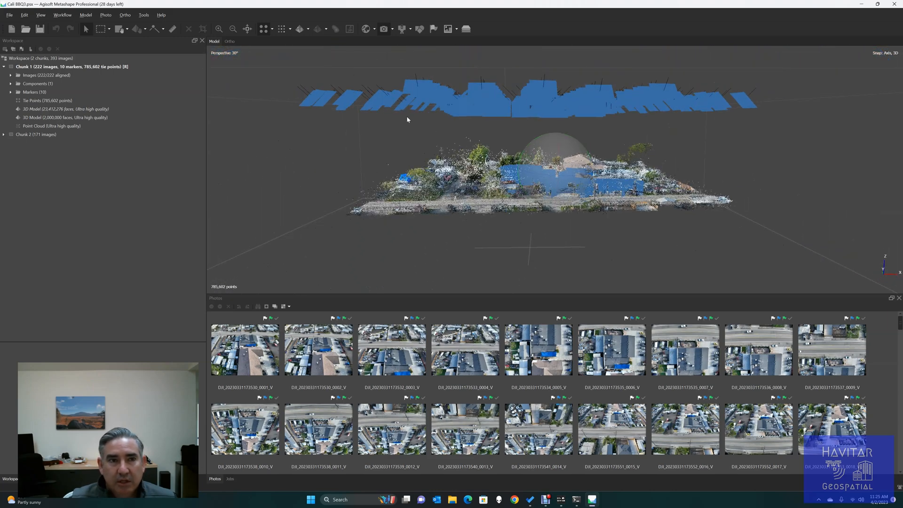
{"action": "left_click", "coordinate": [87, 16]}
{"action": "left_click", "coordinate": [64, 15]}
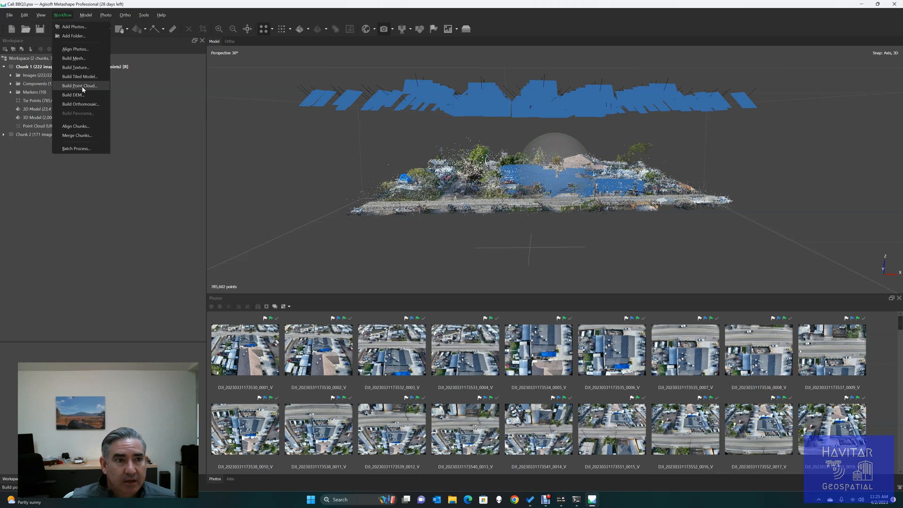
{"action": "left_click", "coordinate": [143, 15]}
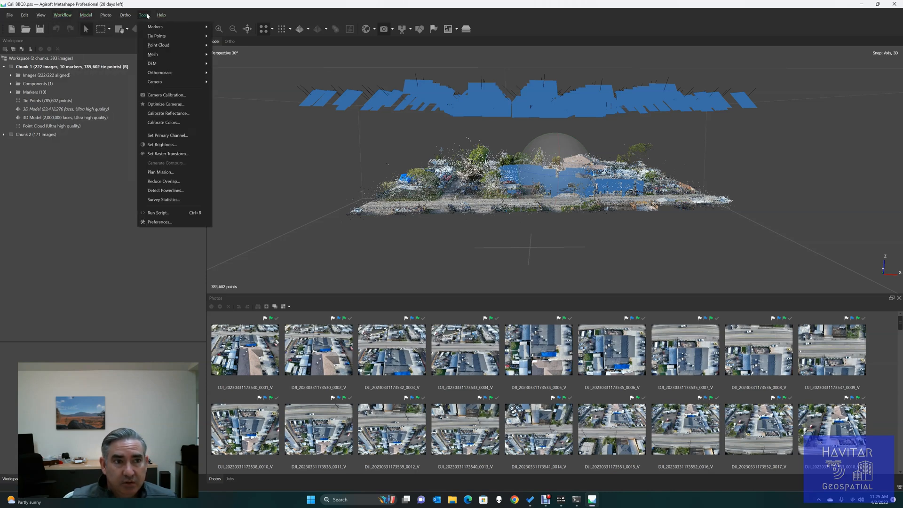
{"action": "mouse_move", "coordinate": [197, 36]}
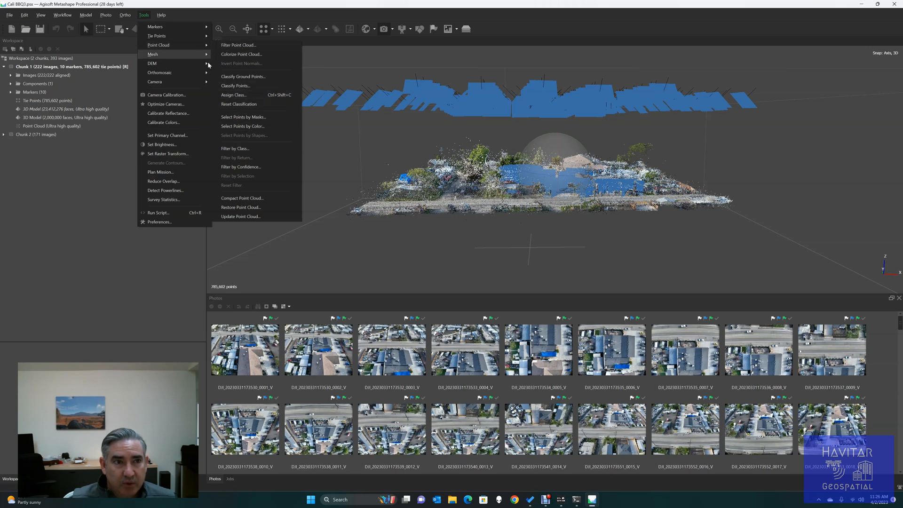
Review the Build Point Cloud quality and depth filtering options, keep Ultra high and Moderate, and close the dialog without running it.
{"action": "mouse_move", "coordinate": [44, 16]}
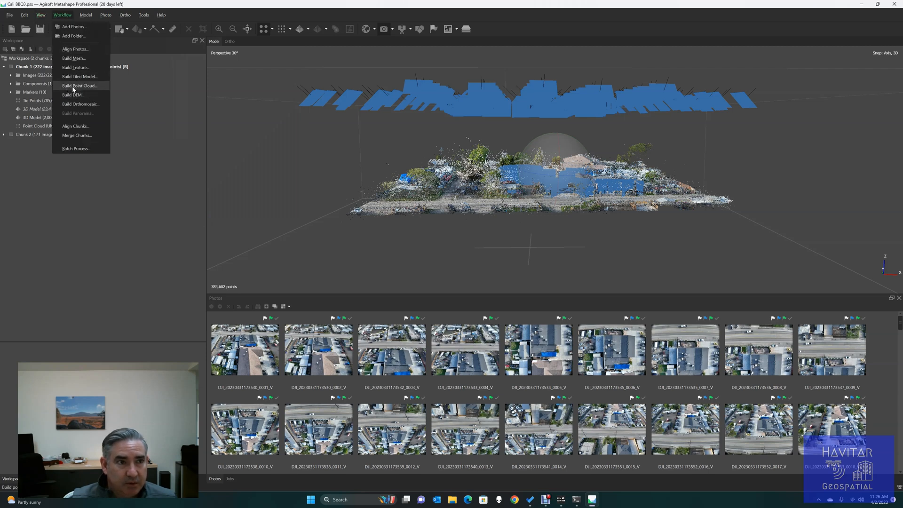
{"action": "left_click", "coordinate": [74, 87]}
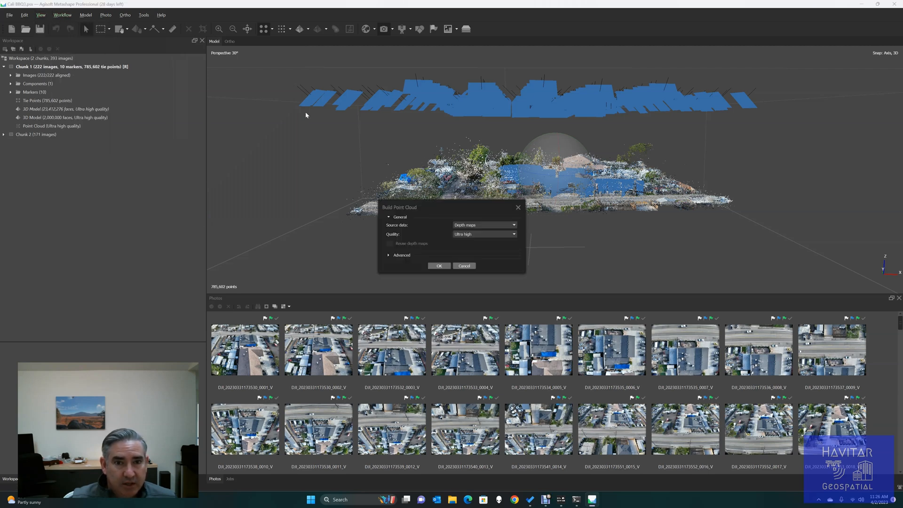
{"action": "left_click", "coordinate": [388, 255]}
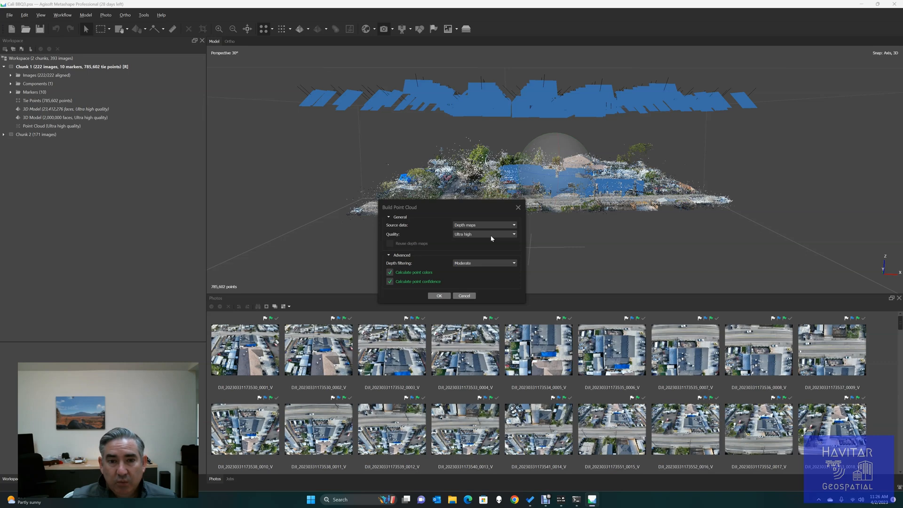
{"action": "left_click", "coordinate": [483, 234]}
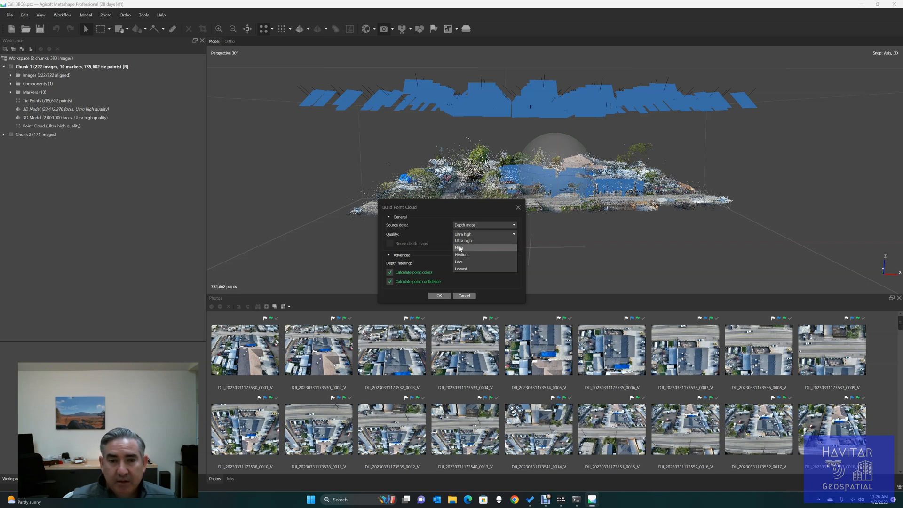
{"action": "left_click", "coordinate": [454, 242]}
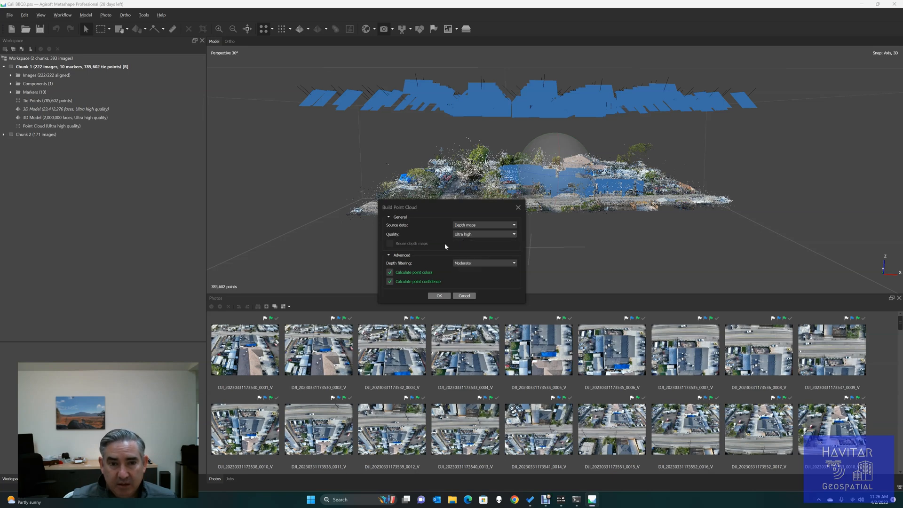
{"action": "left_click", "coordinate": [468, 263]}
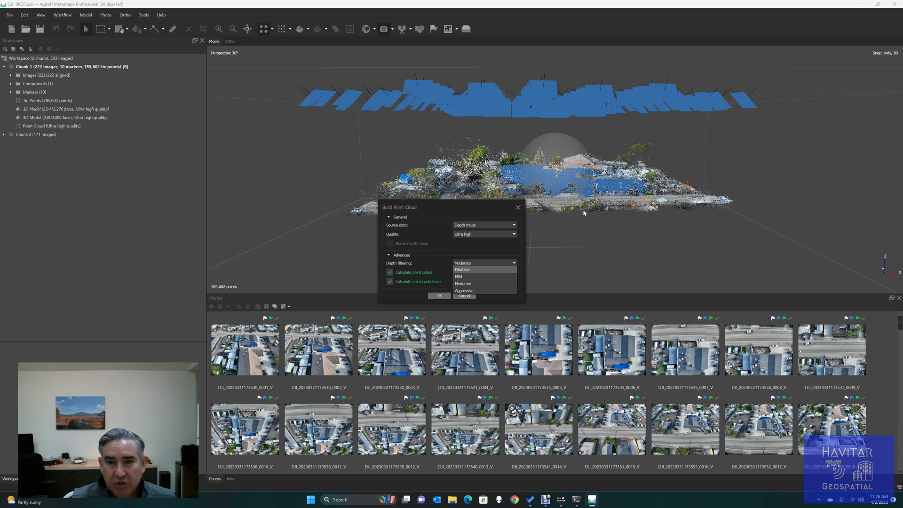
{"action": "left_click", "coordinate": [461, 264]}
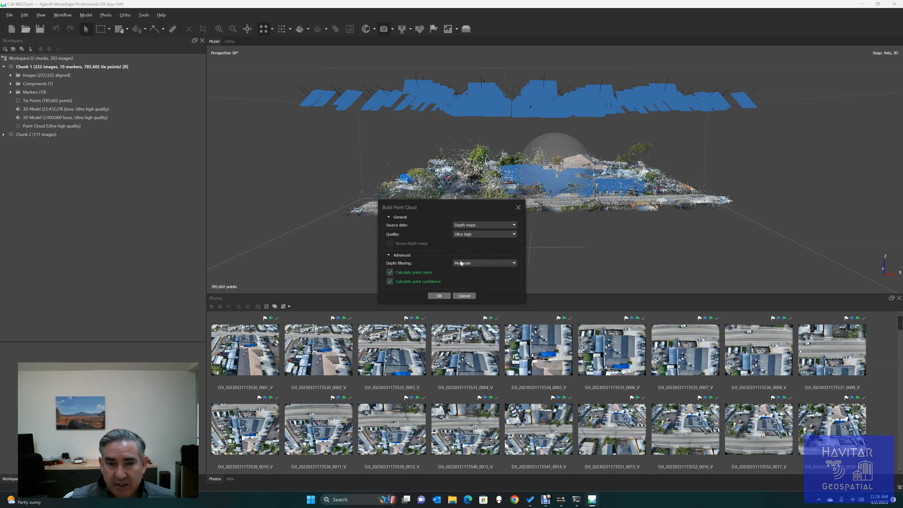
{"action": "left_click", "coordinate": [517, 207]}
Build the point cloud from depth maps at Ultra high quality with Moderate depth filtering, calculating point colors and point confidence.
{"action": "left_click_drag", "start_coordinate": [552, 217], "coordinate": [553, 204]}
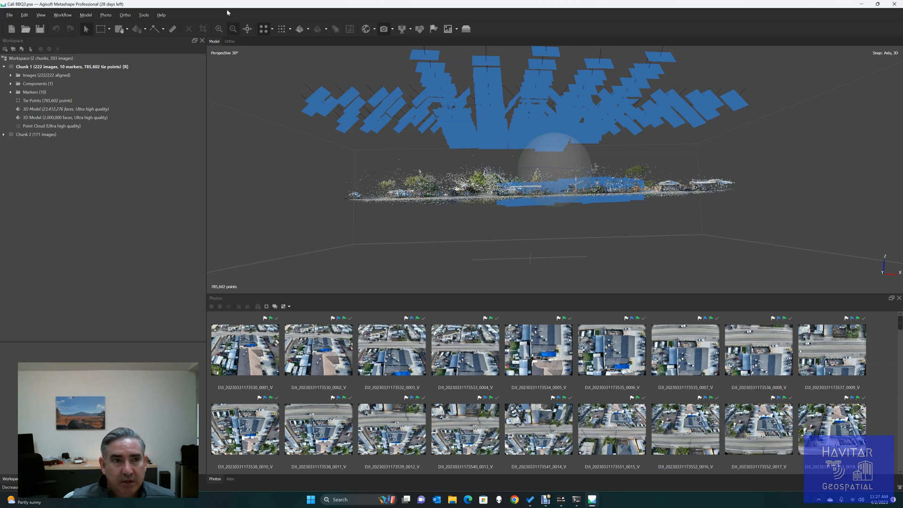
{"action": "left_click", "coordinate": [63, 15]}
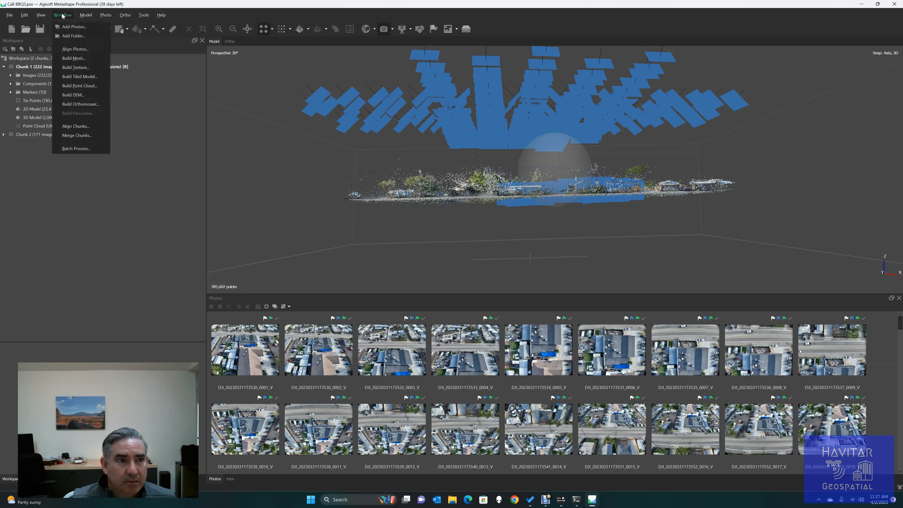
{"action": "left_click", "coordinate": [78, 86]}
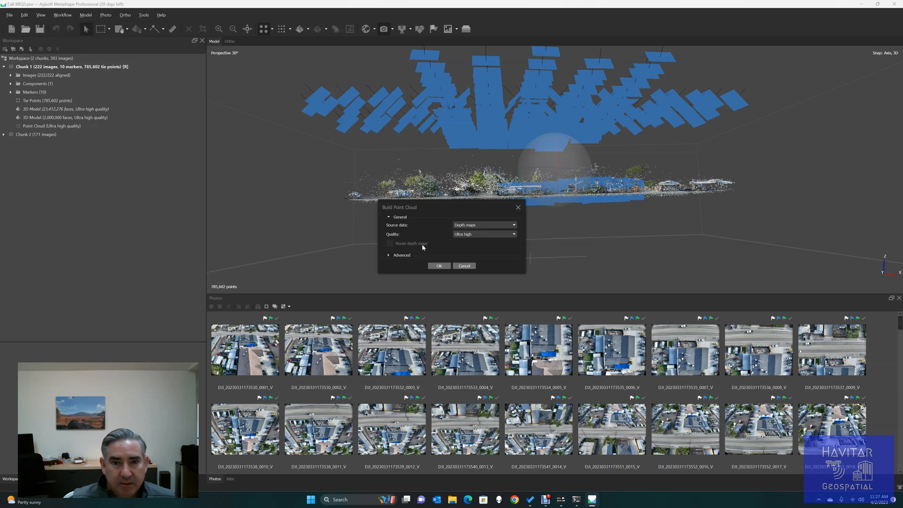
{"action": "left_click", "coordinate": [389, 255]}
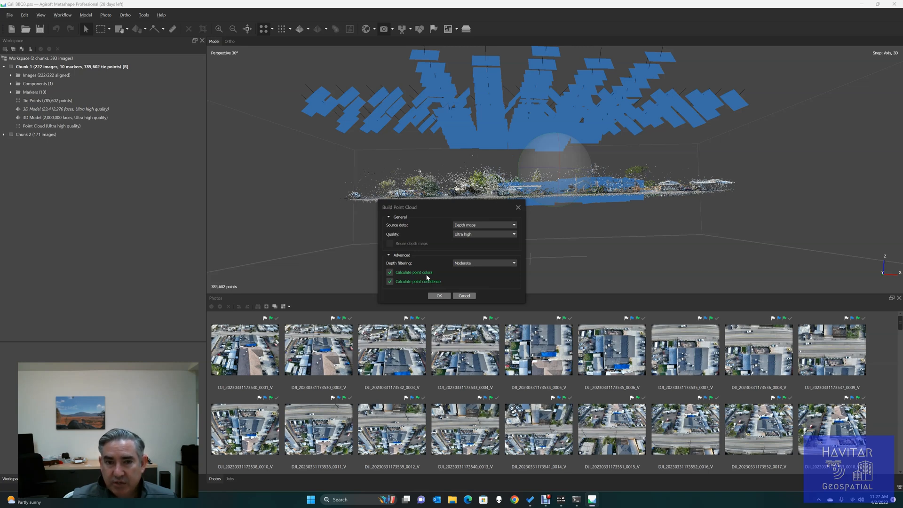
{"action": "left_click", "coordinate": [439, 295]}
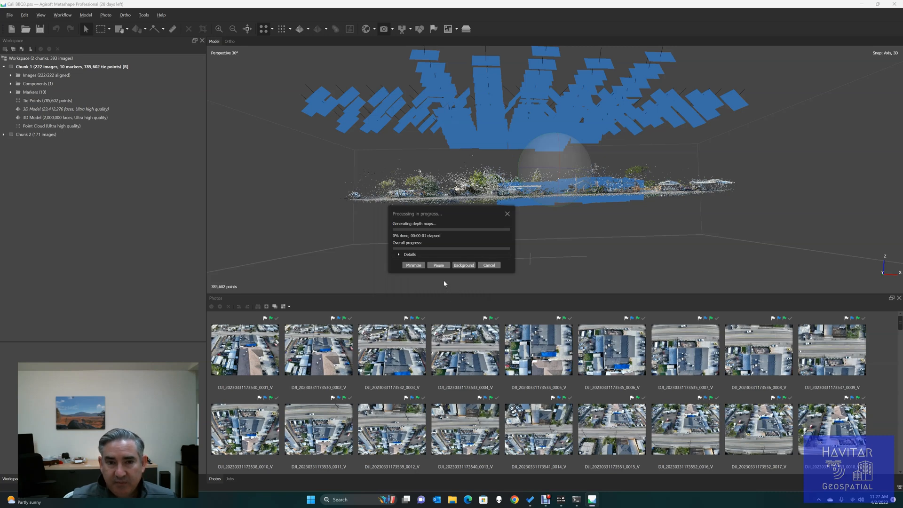
{"action": "key", "text": "alt+Tab"}
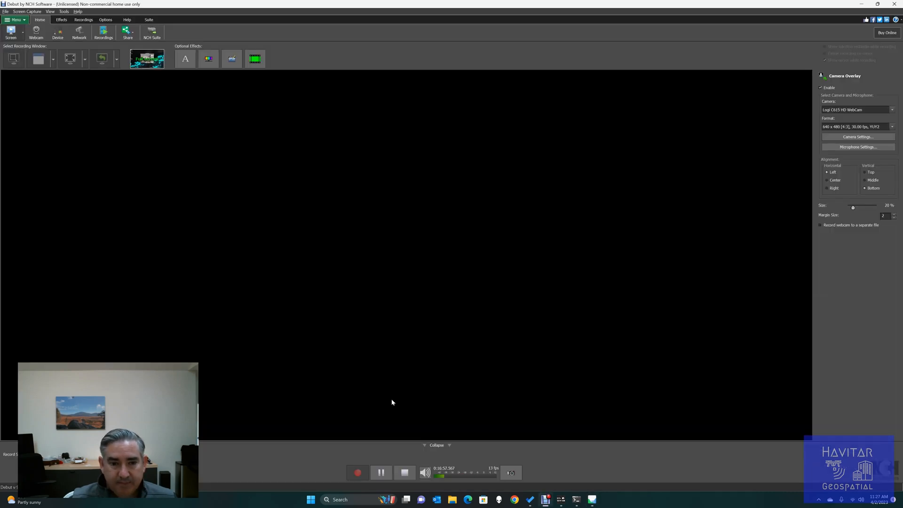
{"action": "left_click", "coordinate": [381, 472]}
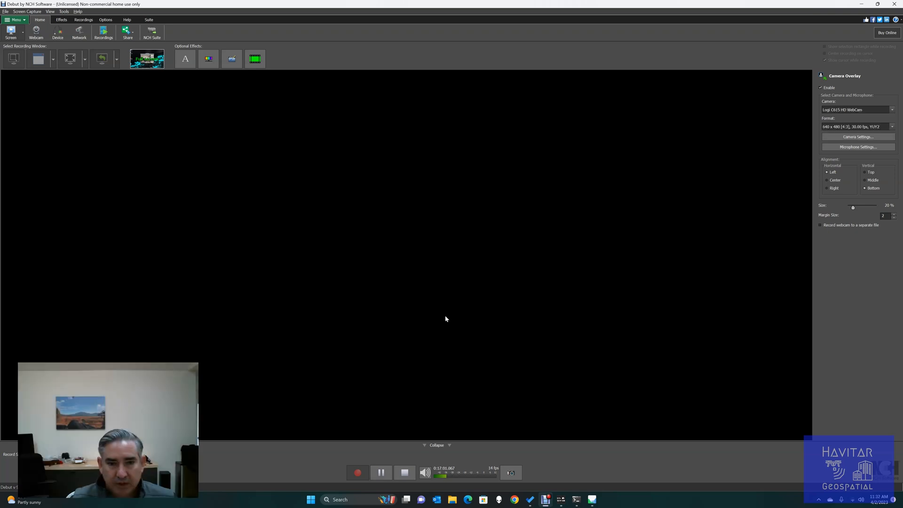
Switch to the Agisoft Metashape project and examine the site's tie points from the street side.
{"action": "key", "text": "alt+Tab"}
{"action": "key", "text": "alt+Tab"}
{"action": "key", "text": "alt+Tab"}
{"action": "key", "text": "alt+Tab"}
{"action": "key", "text": "alt+Tab"}
{"action": "key", "text": "alt+Tab"}
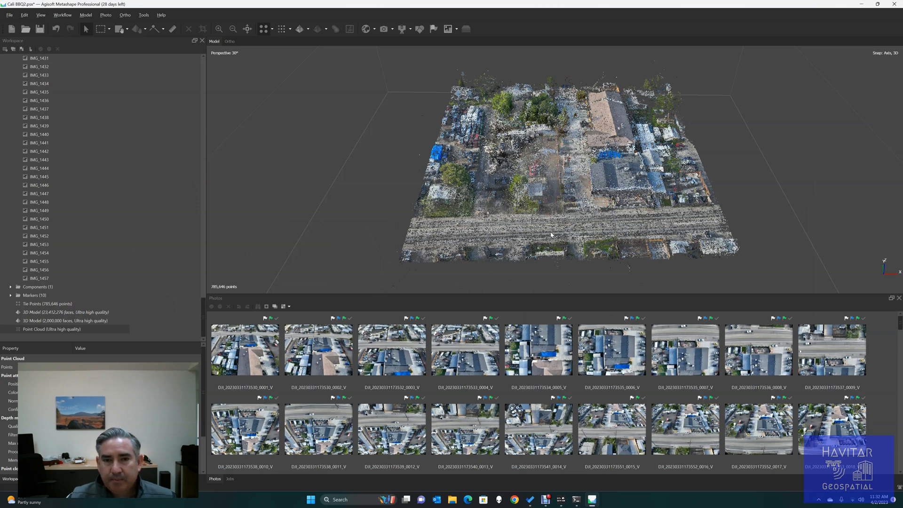
{"action": "left_click_drag", "start_coordinate": [564, 229], "coordinate": [507, 210]}
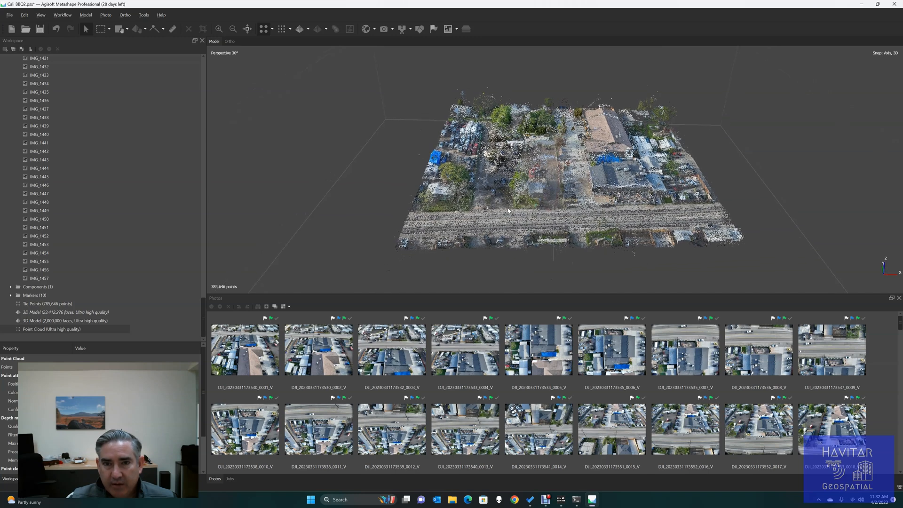
{"action": "scroll", "coordinate": [605, 191], "scroll_direction": "up", "scroll_amount": 2}
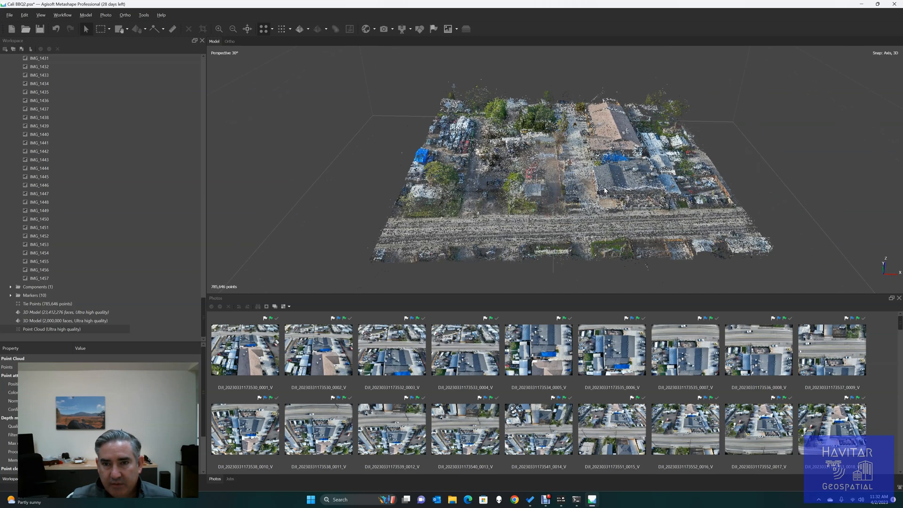
{"action": "scroll", "coordinate": [604, 190], "scroll_direction": "up", "scroll_amount": 2}
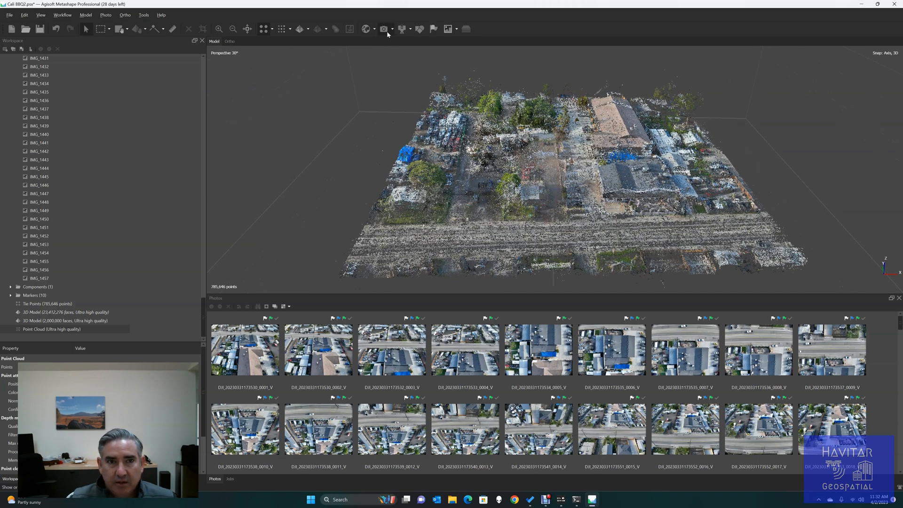
Show and hide the camera positions, and examine the tie points from low angles to check their spread and elevation.
{"action": "left_click", "coordinate": [384, 33]}
{"action": "scroll", "coordinate": [544, 167], "scroll_direction": "down", "scroll_amount": 4}
{"action": "mouse_move", "coordinate": [555, 217]}
{"action": "left_mouse_down"}
{"action": "mouse_move", "coordinate": [562, 188]}
{"action": "mouse_move", "coordinate": [562, 216]}
{"action": "left_mouse_up"}
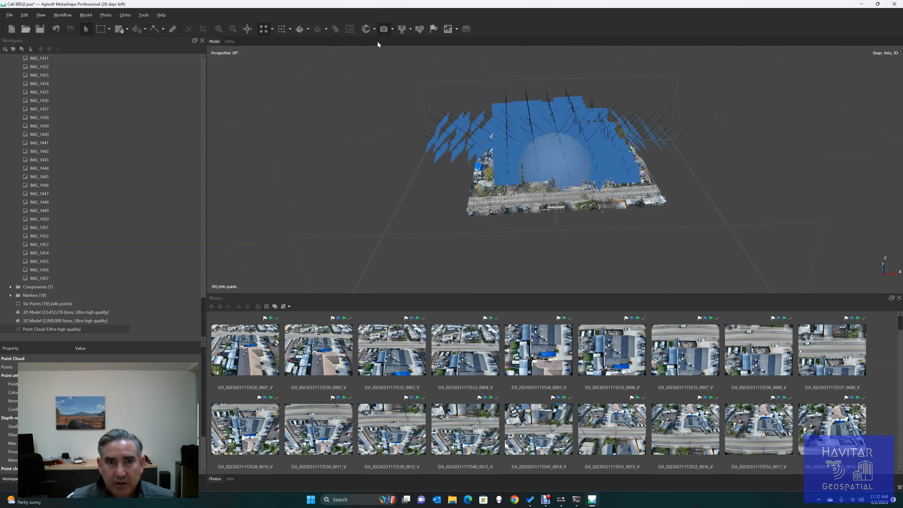
{"action": "left_click", "coordinate": [384, 31]}
{"action": "left_click_drag", "start_coordinate": [485, 181], "coordinate": [485, 175]}
{"action": "left_click_drag", "start_coordinate": [593, 141], "coordinate": [571, 190]}
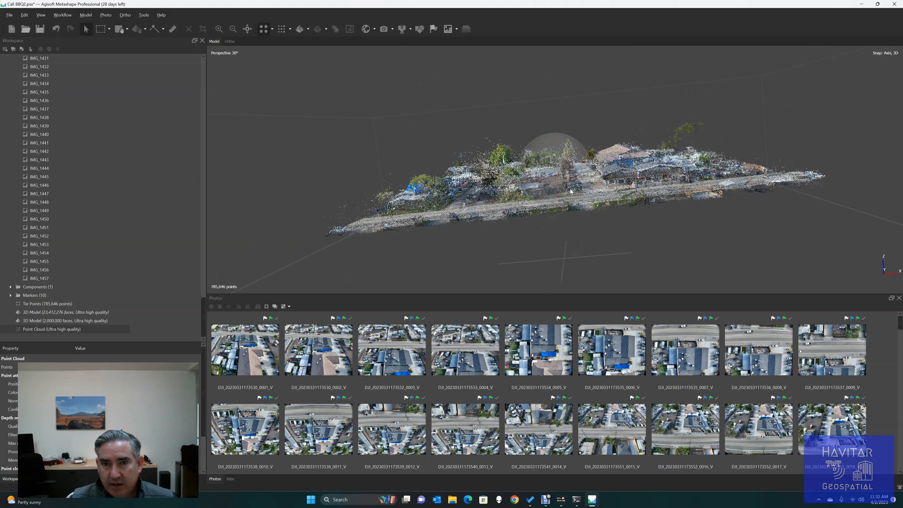
{"action": "left_click_drag", "start_coordinate": [499, 187], "coordinate": [505, 177]}
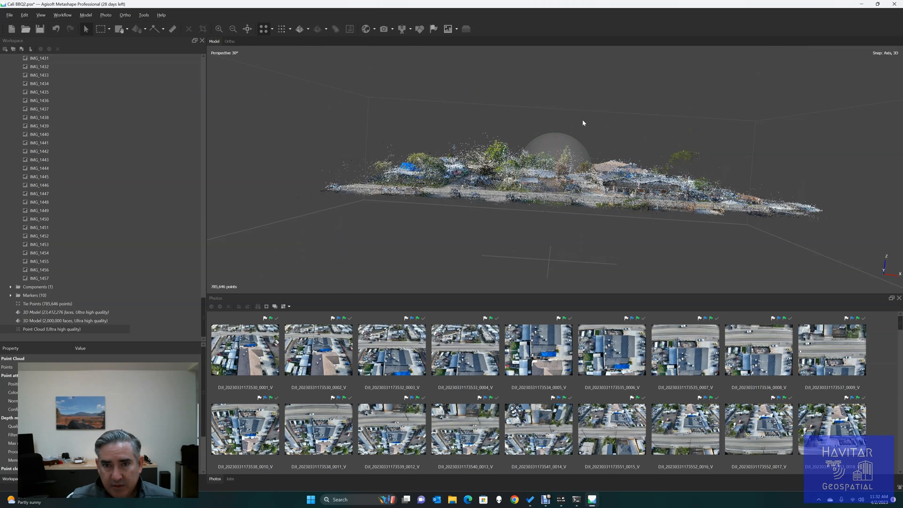
{"action": "left_click_drag", "start_coordinate": [552, 130], "coordinate": [553, 143]}
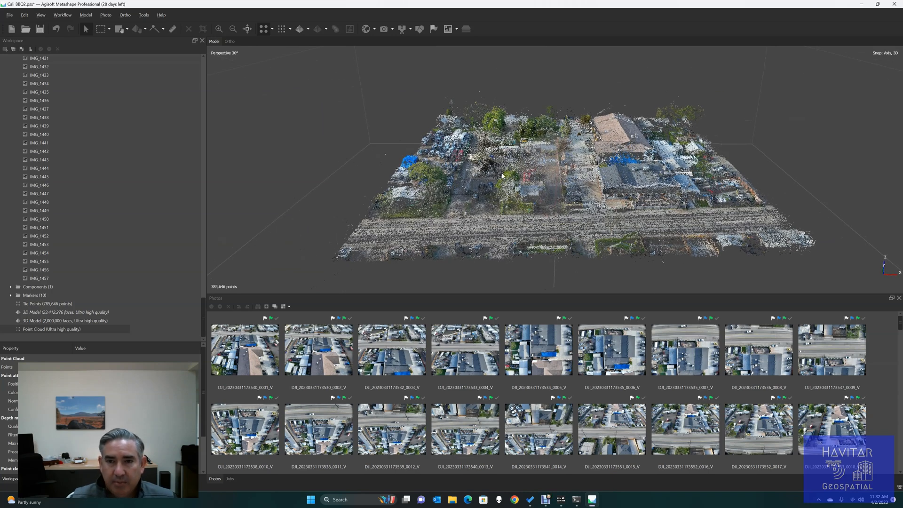
Examine the tie points up close across the open lot and along the front of the gray-roofed building.
{"action": "scroll", "coordinate": [614, 204], "scroll_direction": "up", "scroll_amount": 5}
{"action": "left_click_drag", "start_coordinate": [600, 249], "coordinate": [588, 110]}
{"action": "scroll", "coordinate": [588, 110], "scroll_direction": "down", "scroll_amount": 6}
{"action": "left_click_drag", "start_coordinate": [646, 162], "coordinate": [474, 177]}
{"action": "scroll", "coordinate": [473, 178], "scroll_direction": "up", "scroll_amount": 5}
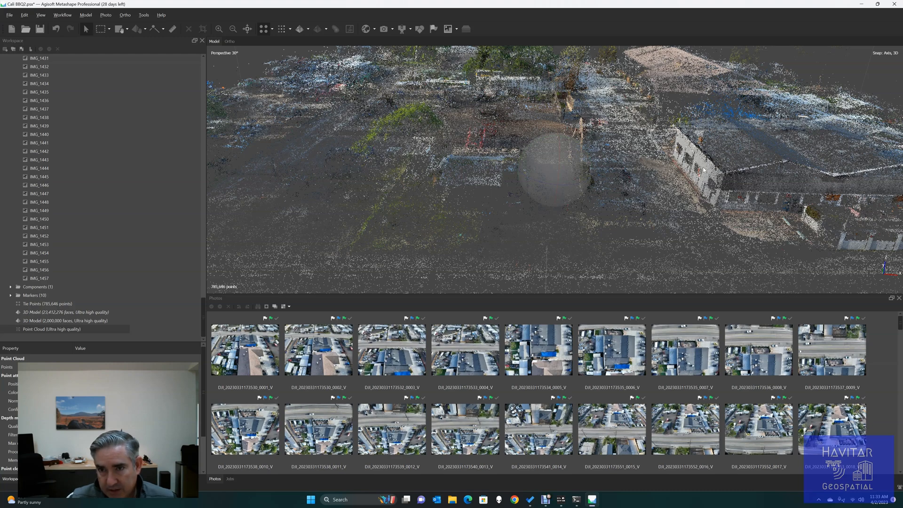
{"action": "left_click_drag", "start_coordinate": [753, 190], "coordinate": [595, 178]}
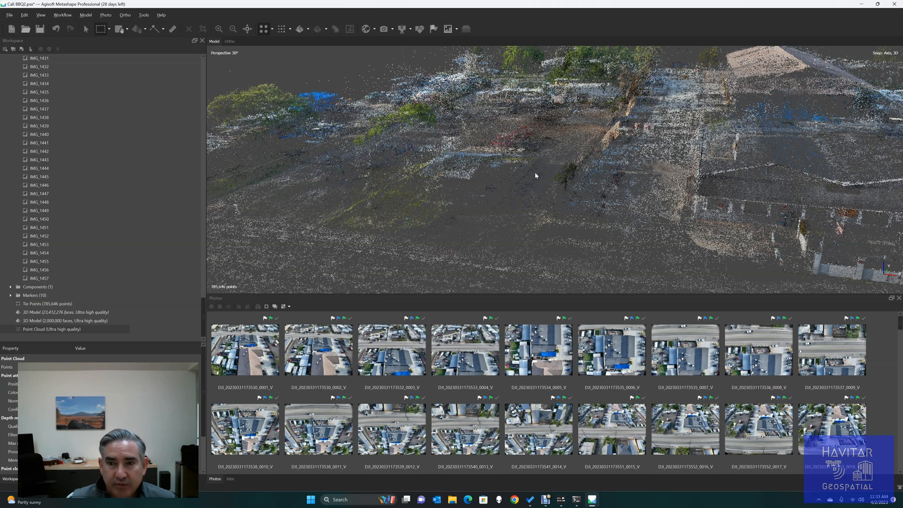
Select a rectangle of tie points beside the gray-roofed building's wall and inspect the selection's extent across the site from the side.
{"action": "left_click_drag", "start_coordinate": [607, 227], "coordinate": [611, 218]}
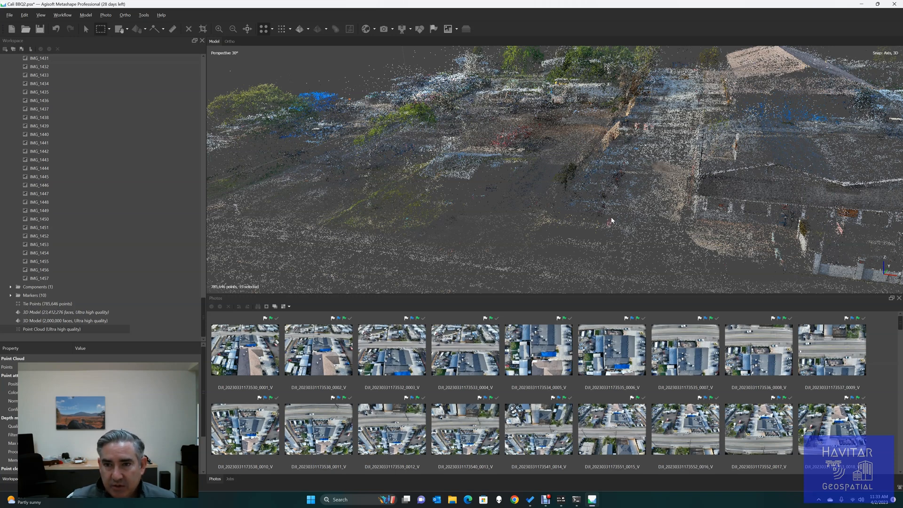
{"action": "left_click", "coordinate": [86, 29]}
{"action": "left_click_drag", "start_coordinate": [573, 244], "coordinate": [534, 211]}
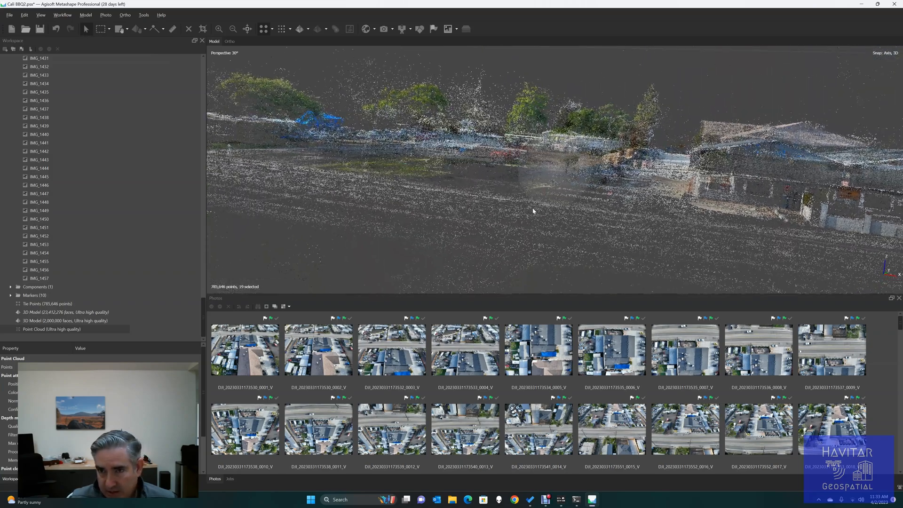
{"action": "left_click_drag", "start_coordinate": [768, 190], "coordinate": [474, 254]}
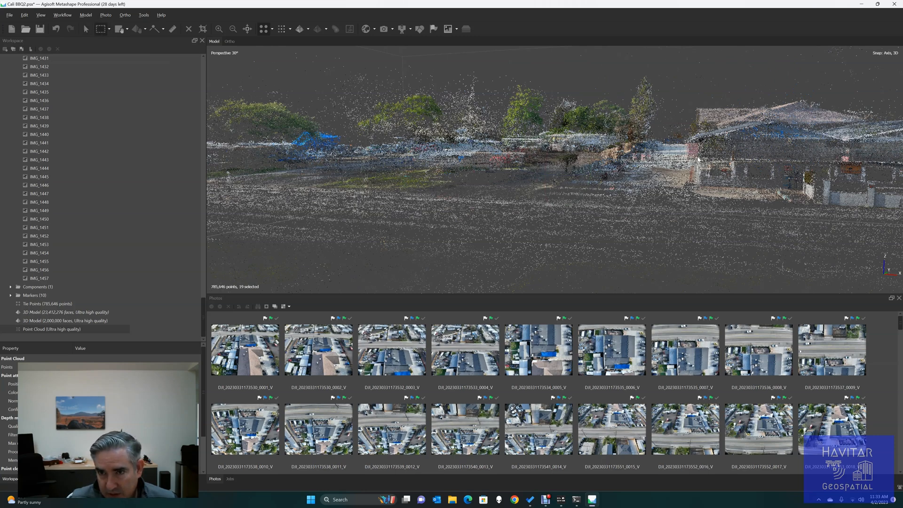
{"action": "left_click_drag", "start_coordinate": [687, 143], "coordinate": [697, 158]}
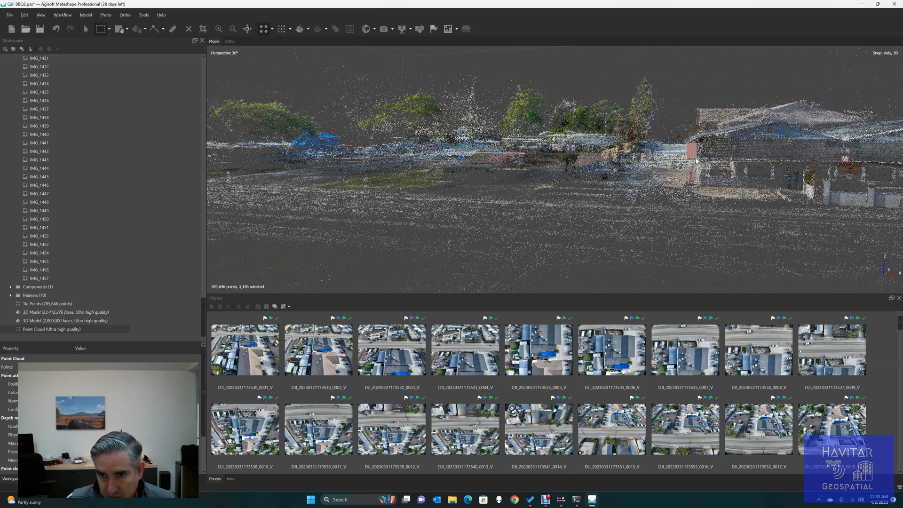
{"action": "left_click", "coordinate": [85, 29]}
{"action": "left_click_drag", "start_coordinate": [555, 169], "coordinate": [617, 153]}
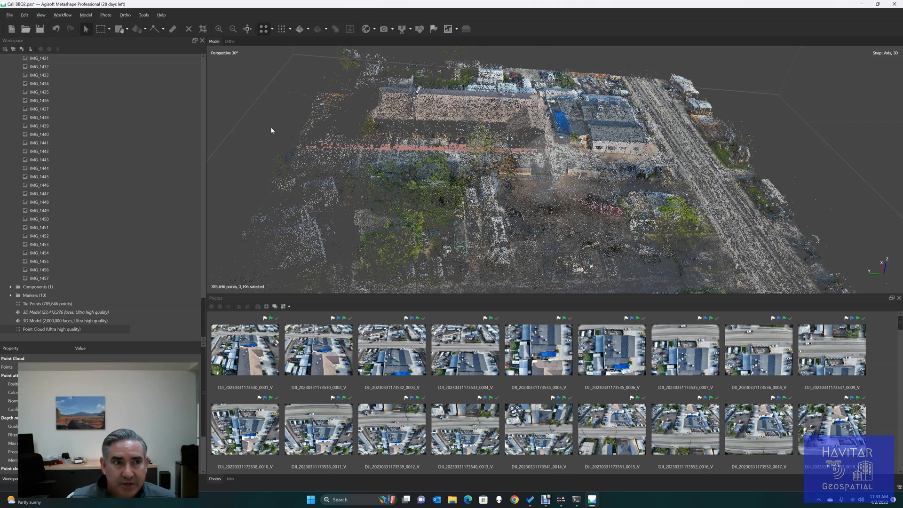
Replace the selection with a small rectangle of tie points near the gray-roofed building.
{"action": "left_click", "coordinate": [100, 29]}
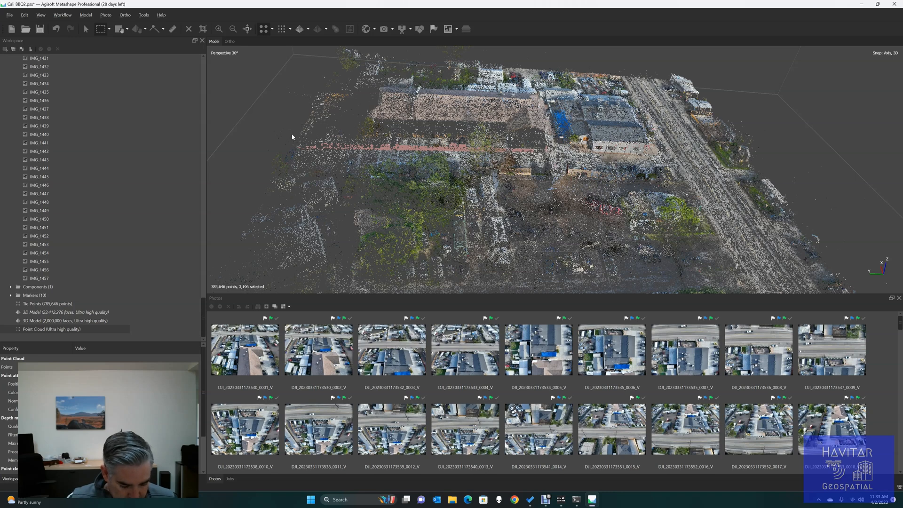
{"action": "left_click_drag", "start_coordinate": [267, 124], "coordinate": [549, 183]}
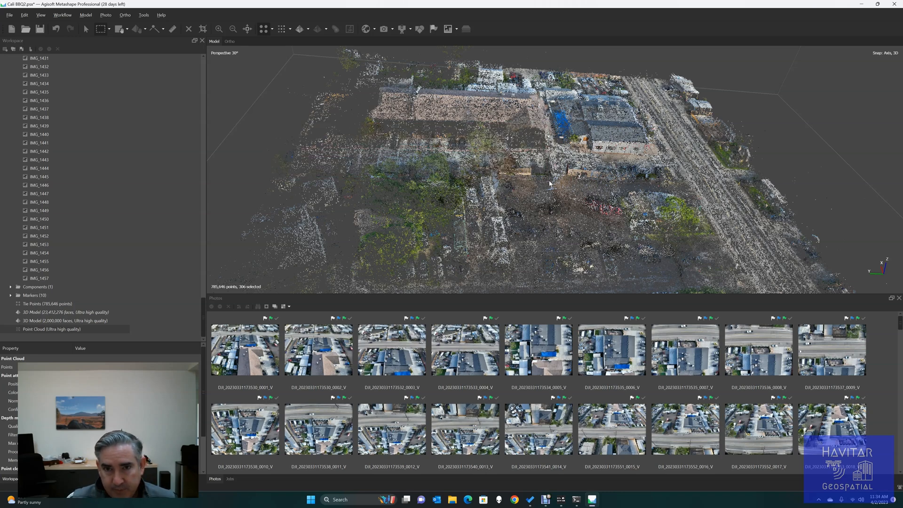
{"action": "scroll", "coordinate": [422, 142], "scroll_direction": "up", "scroll_amount": 5}
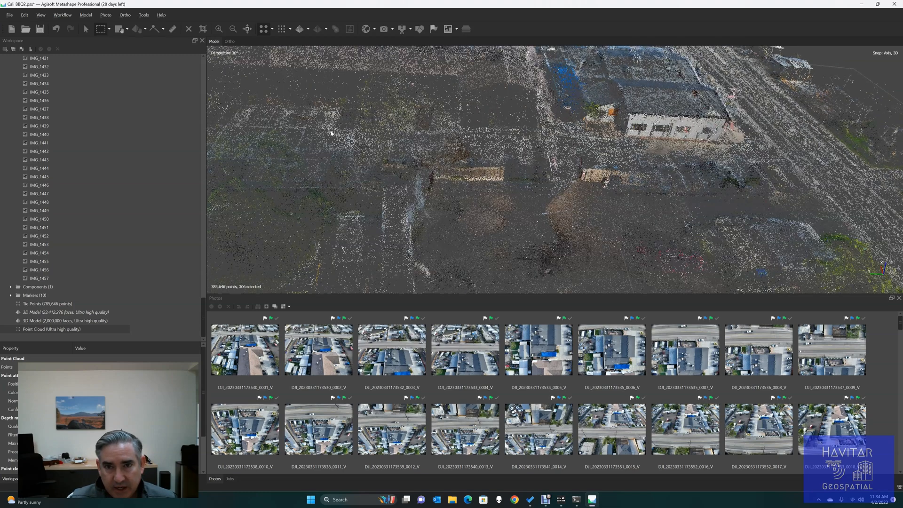
{"action": "left_click_drag", "start_coordinate": [504, 55], "coordinate": [628, 151]}
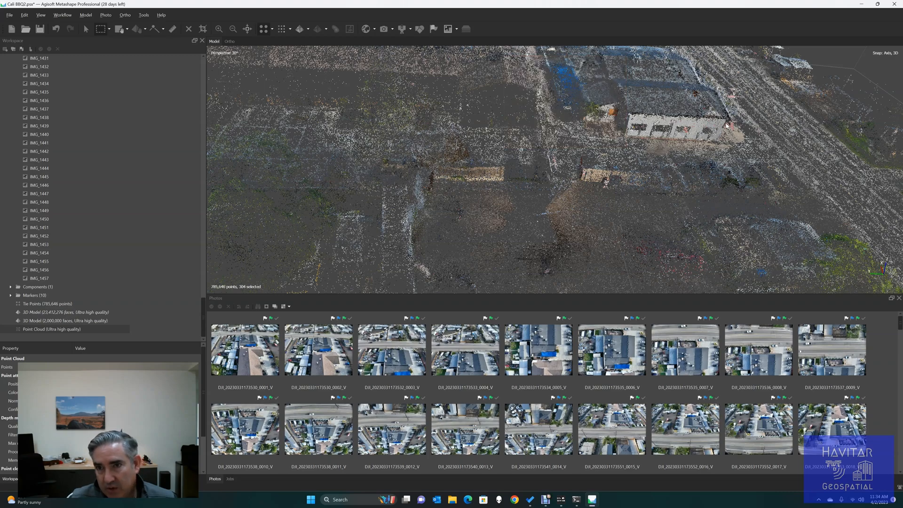
Select the stray tie points at the street-side corner of the gray-roofed building and review them against the whole site.
{"action": "scroll", "coordinate": [734, 122], "scroll_direction": "up", "scroll_amount": 4}
{"action": "middle_click_drag", "start_coordinate": [734, 122], "coordinate": [413, 168]}
{"action": "scroll", "coordinate": [579, 149], "scroll_direction": "up", "scroll_amount": 3}
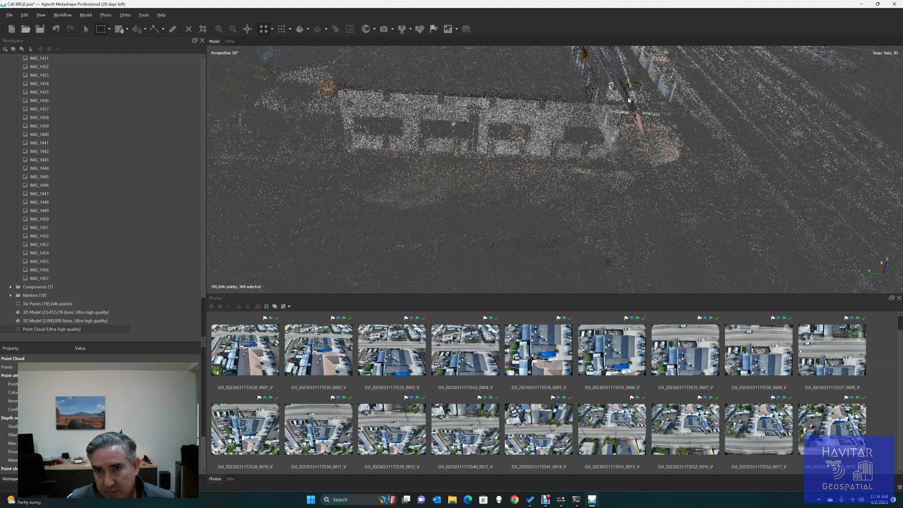
{"action": "left_click_drag", "start_coordinate": [627, 99], "coordinate": [657, 148]}
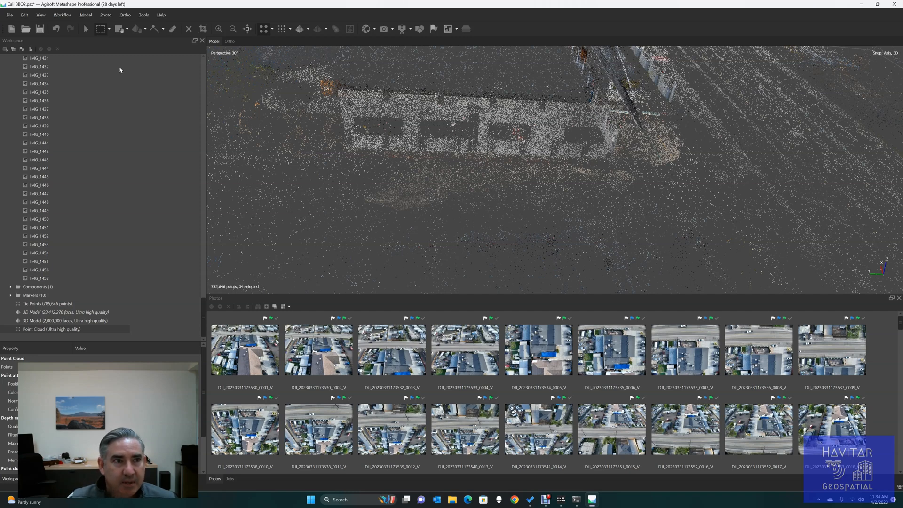
{"action": "scroll", "coordinate": [559, 162], "scroll_direction": "down", "scroll_amount": 5}
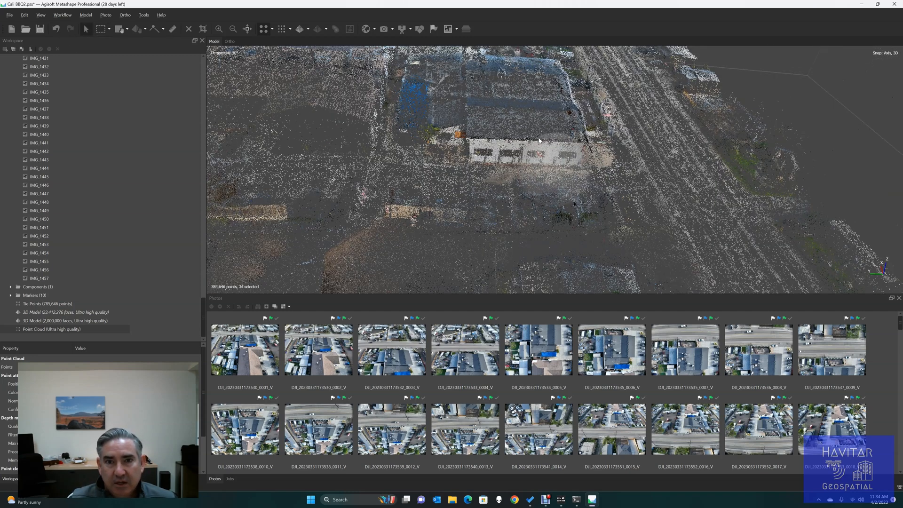
{"action": "scroll", "coordinate": [558, 162], "scroll_direction": "down", "scroll_amount": 3}
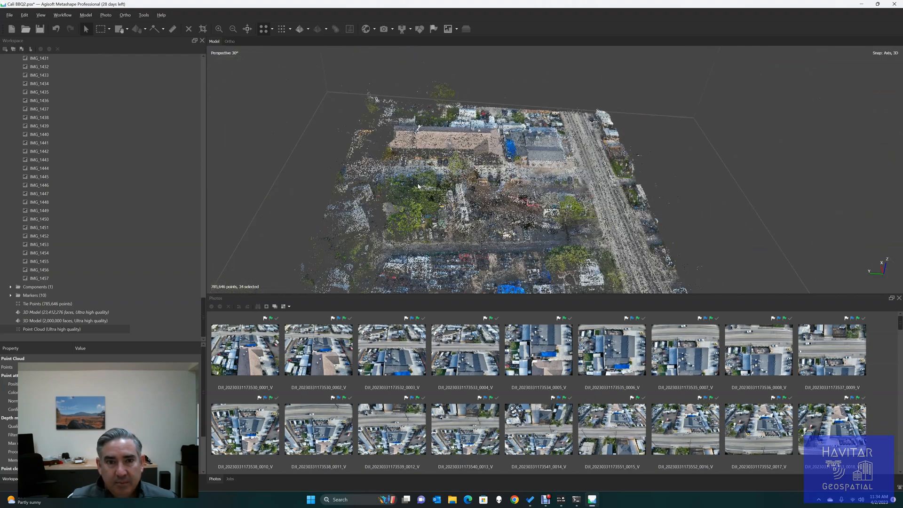
{"action": "left_click_drag", "start_coordinate": [475, 206], "coordinate": [567, 196]}
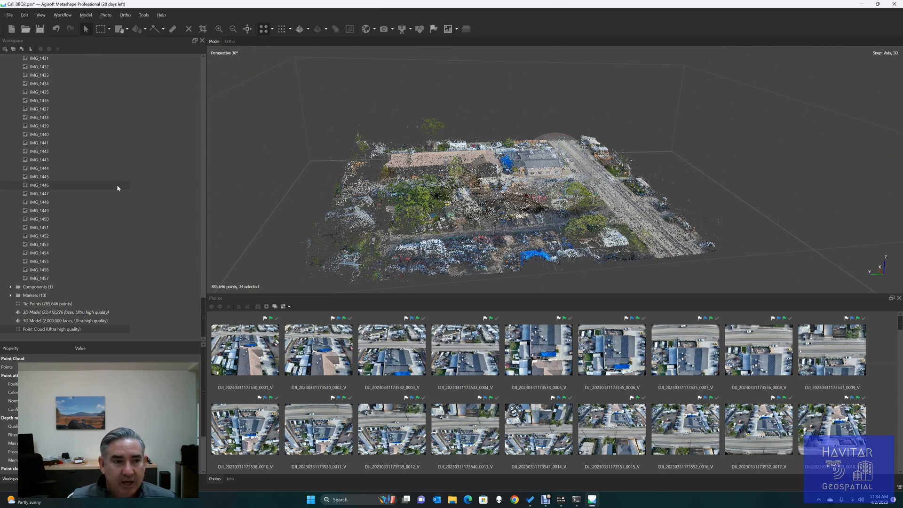
Show the camera positions and examine the ground-level IMG cameras around the building beneath the drone cameras.
{"action": "scroll", "coordinate": [117, 175], "scroll_direction": "up", "scroll_amount": 10}
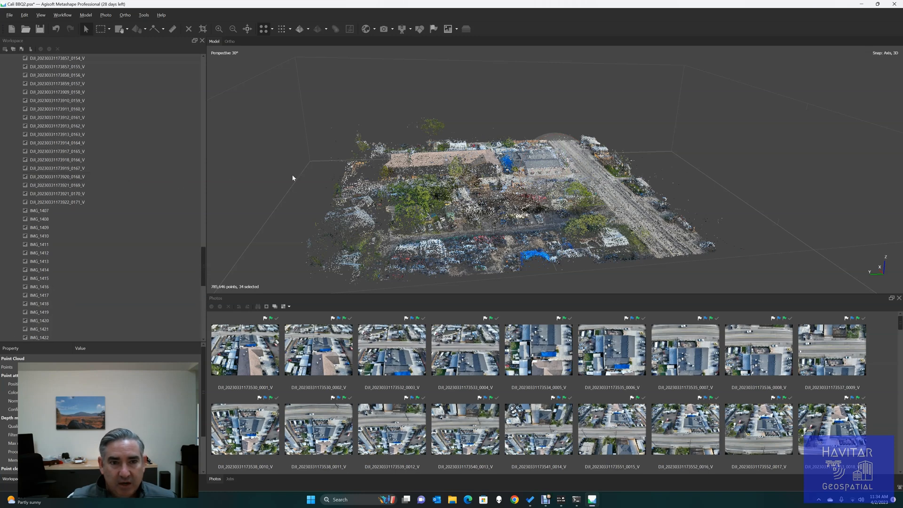
{"action": "left_click", "coordinate": [384, 29]}
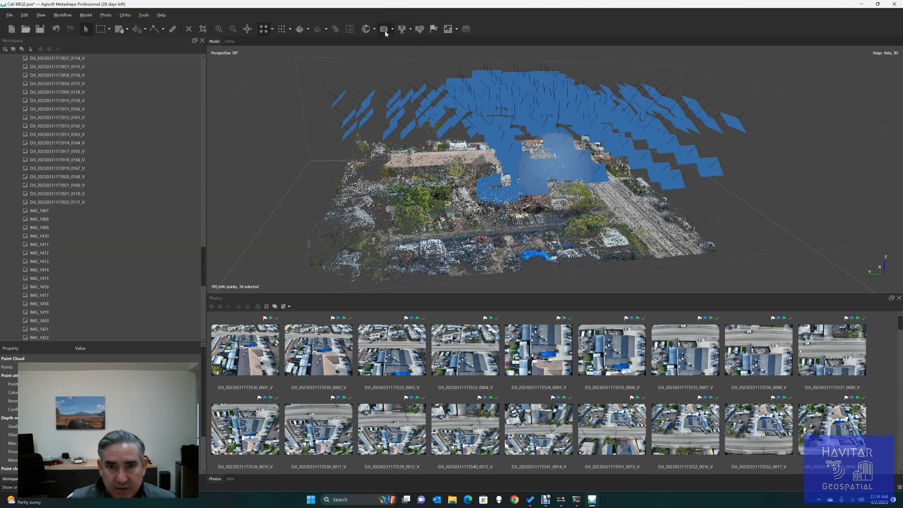
{"action": "left_click_drag", "start_coordinate": [370, 115], "coordinate": [545, 207]}
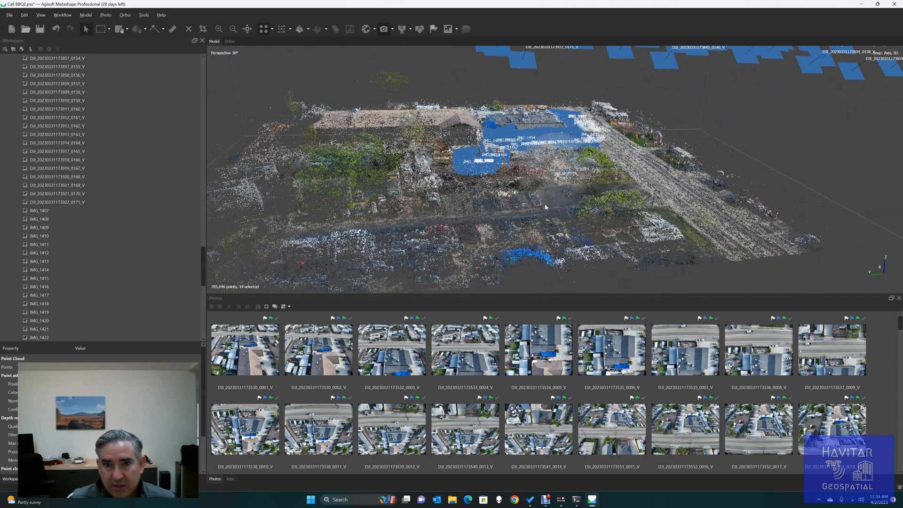
Select IMG_1407 through IMG_1457 in the Canon Photos folder for adding to the project, and cancel the import.
{"action": "left_click", "coordinate": [64, 15]}
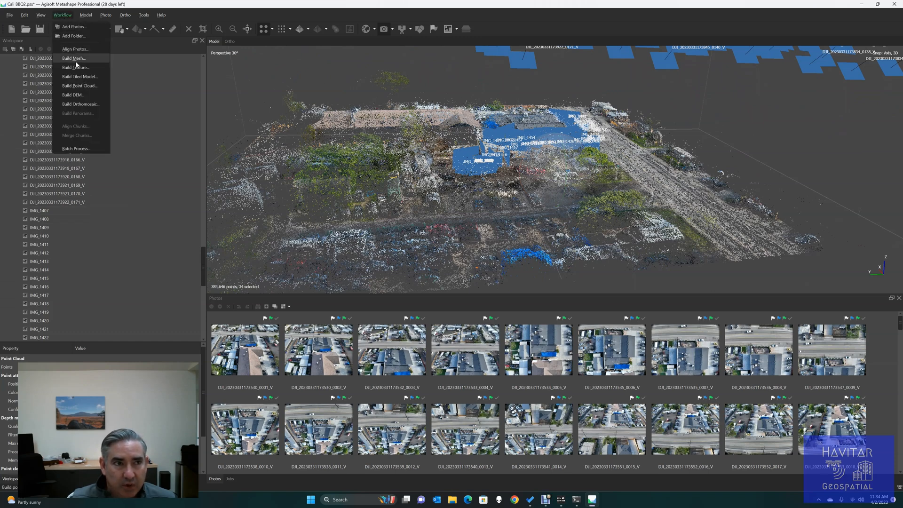
{"action": "left_click", "coordinate": [67, 26]}
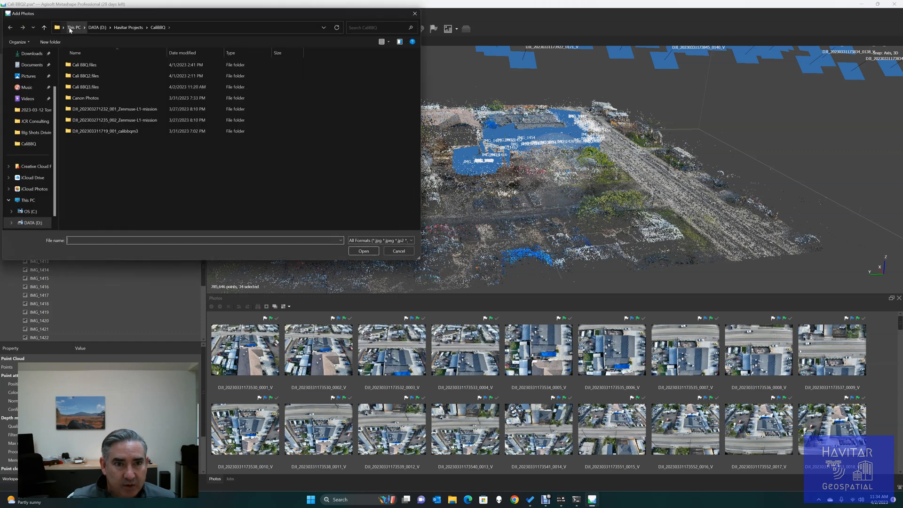
{"action": "double_click", "coordinate": [94, 98]}
{"action": "left_click", "coordinate": [98, 84]}
{"action": "scroll", "coordinate": [325, 194], "scroll_direction": "down", "scroll_amount": 2}
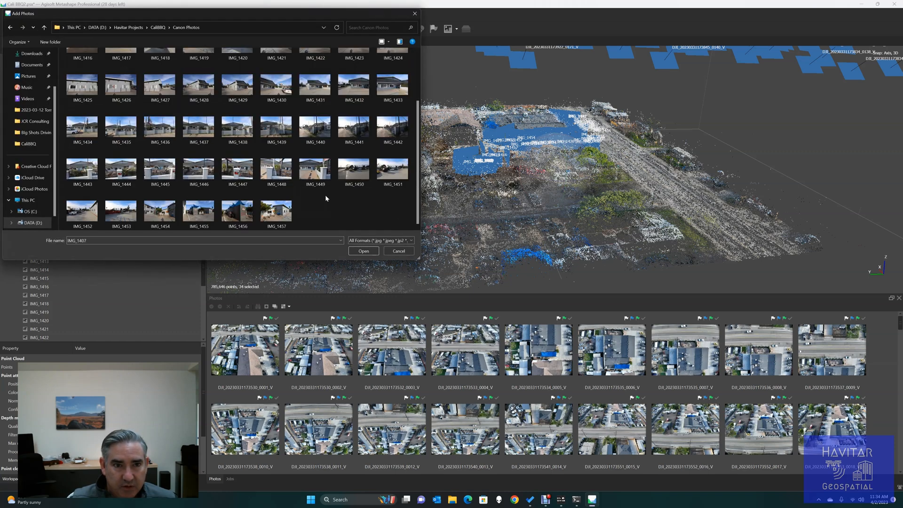
{"action": "left_click", "coordinate": [269, 215], "text": "shift"}
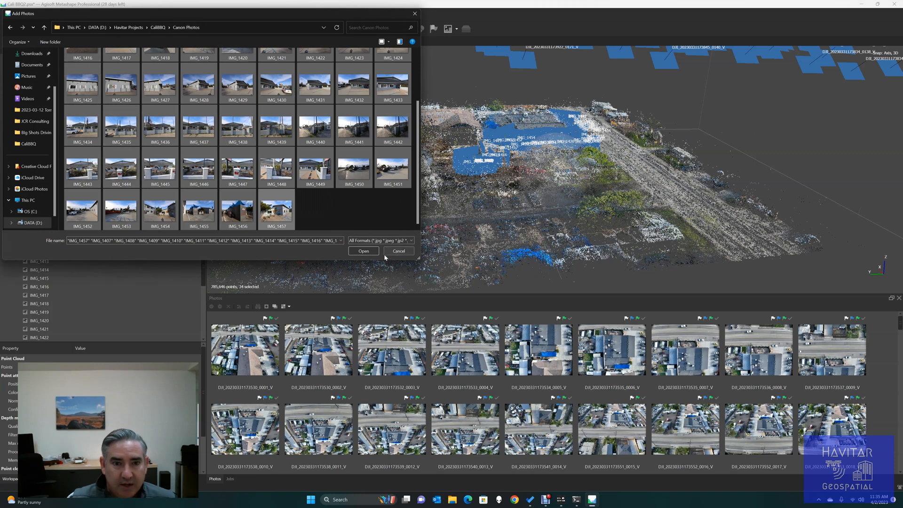
{"action": "left_click", "coordinate": [396, 252]}
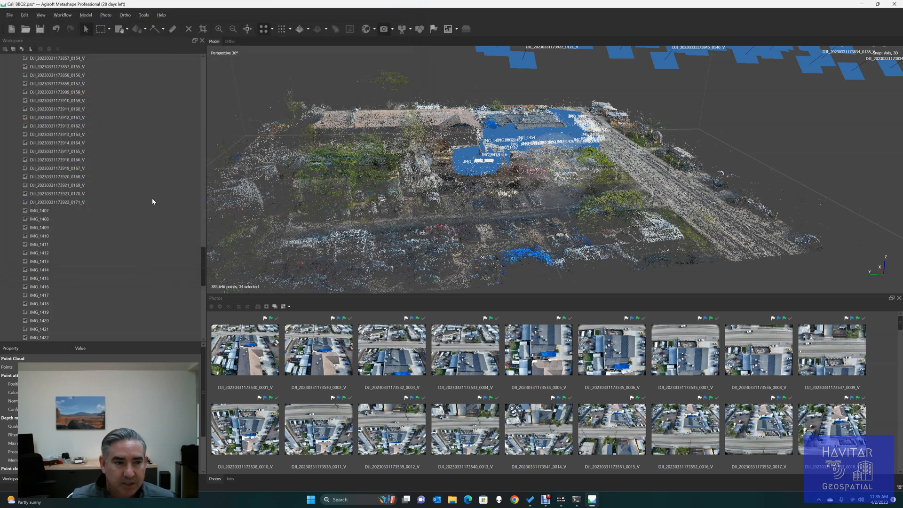
Review the ground-level photos IMG_1407 through IMG_1457 in the project's camera list.
{"action": "left_click", "coordinate": [45, 213]}
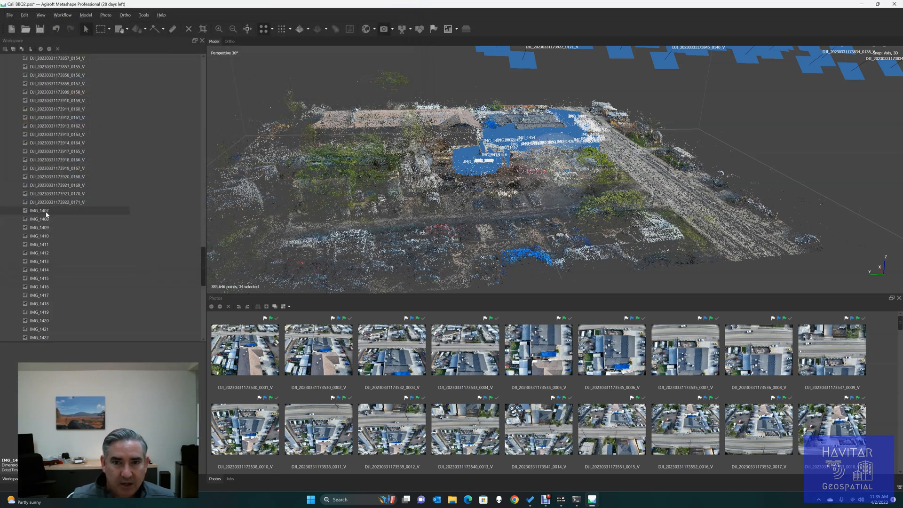
{"action": "scroll", "coordinate": [62, 212], "scroll_direction": "down", "scroll_amount": 14}
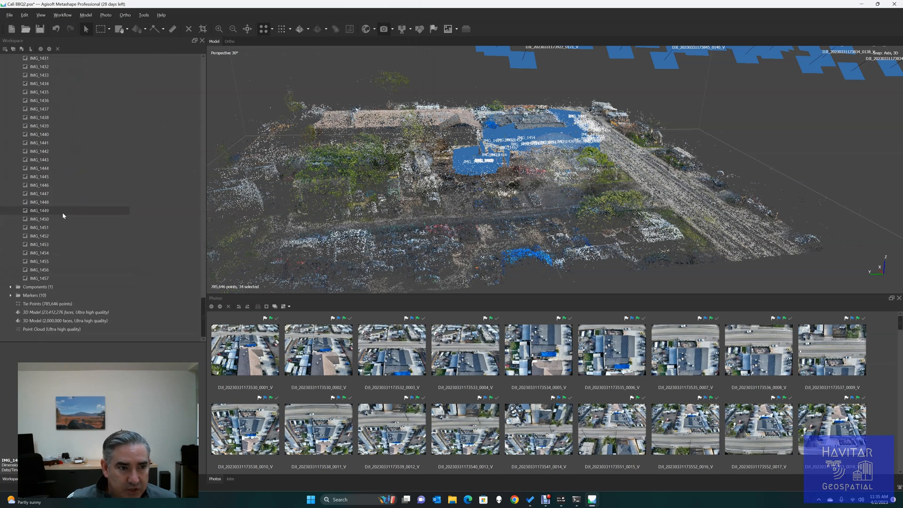
{"action": "scroll", "coordinate": [64, 215], "scroll_direction": "up", "scroll_amount": 14}
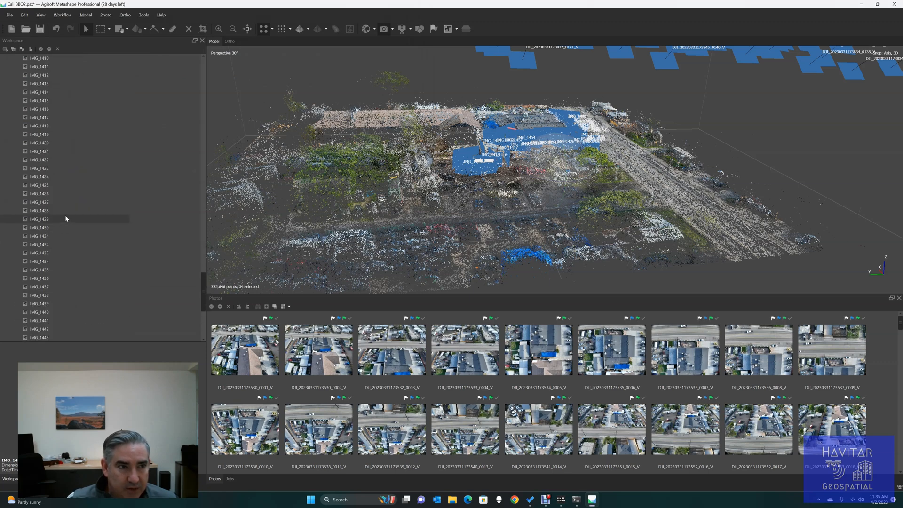
Select the ground photos starting from IMG_1407 in the camera list and show the markers in the model.
{"action": "left_click", "coordinate": [44, 210], "text": "shift"}
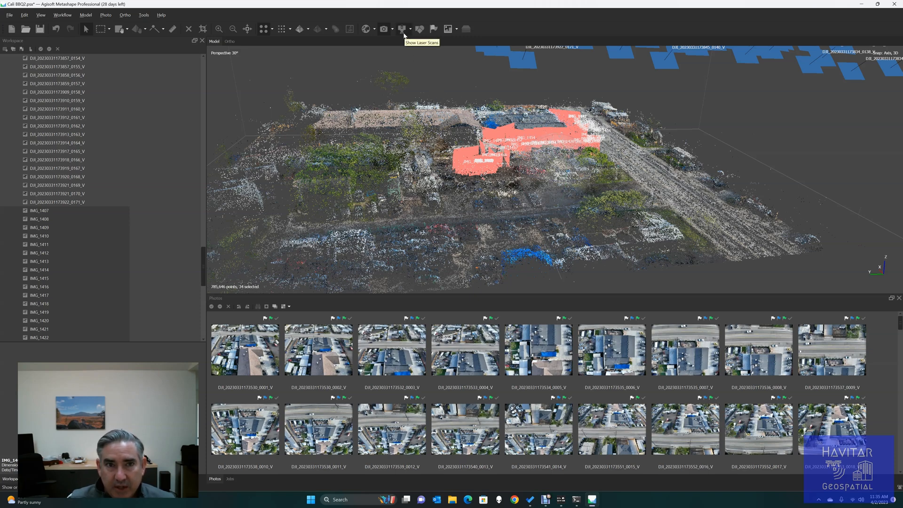
{"action": "left_click", "coordinate": [434, 29]}
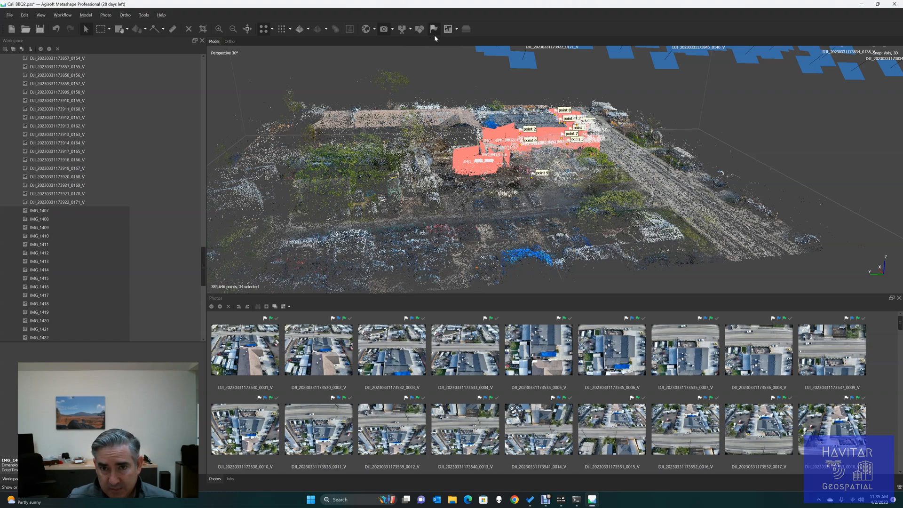
{"action": "scroll", "coordinate": [568, 144], "scroll_direction": "up", "scroll_amount": 3}
{"action": "left_click_drag", "start_coordinate": [555, 134], "coordinate": [480, 199]}
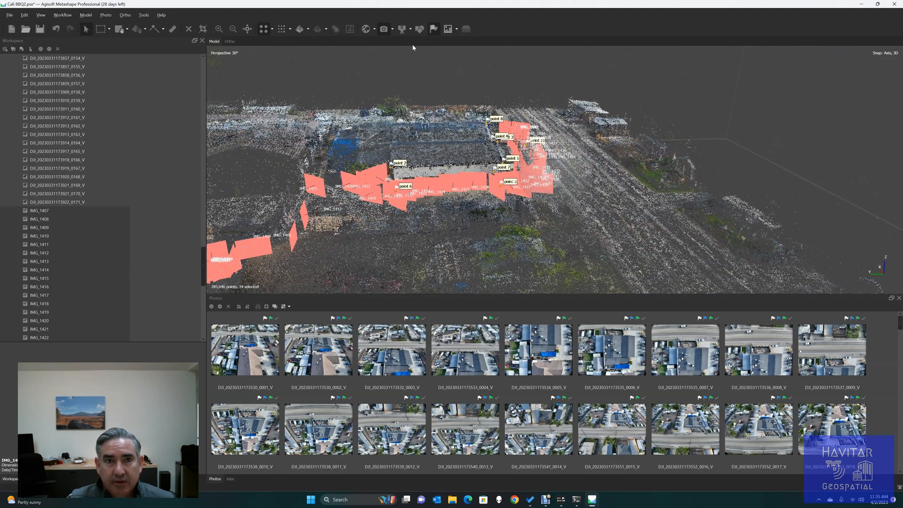
Hide the cameras and examine the markers at the corners and wall bases of the building in the tie point cloud.
{"action": "left_click", "coordinate": [384, 30]}
{"action": "left_click_drag", "start_coordinate": [490, 216], "coordinate": [420, 205]}
{"action": "left_click_drag", "start_coordinate": [536, 188], "coordinate": [590, 139]}
{"action": "scroll", "coordinate": [591, 139], "scroll_direction": "up", "scroll_amount": 3}
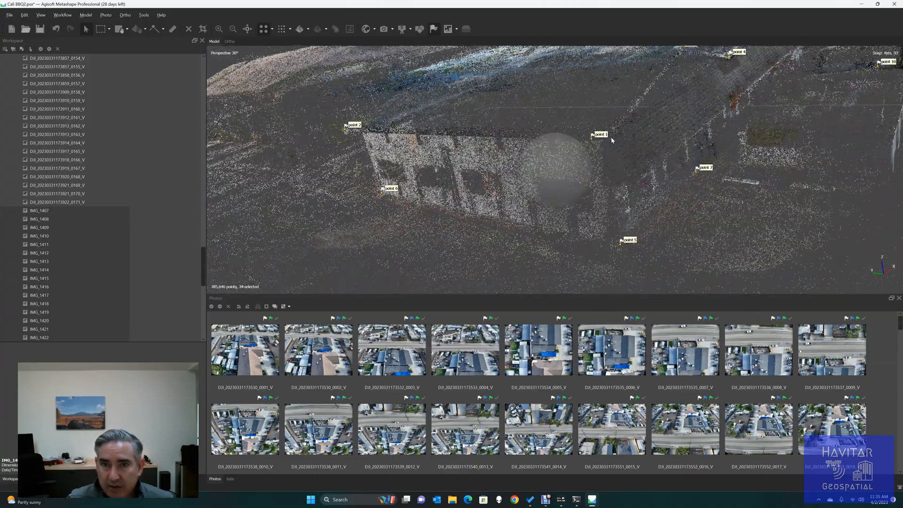
{"action": "scroll", "coordinate": [615, 148], "scroll_direction": "down", "scroll_amount": 1}
{"action": "left_click_drag", "start_coordinate": [614, 147], "coordinate": [527, 148]}
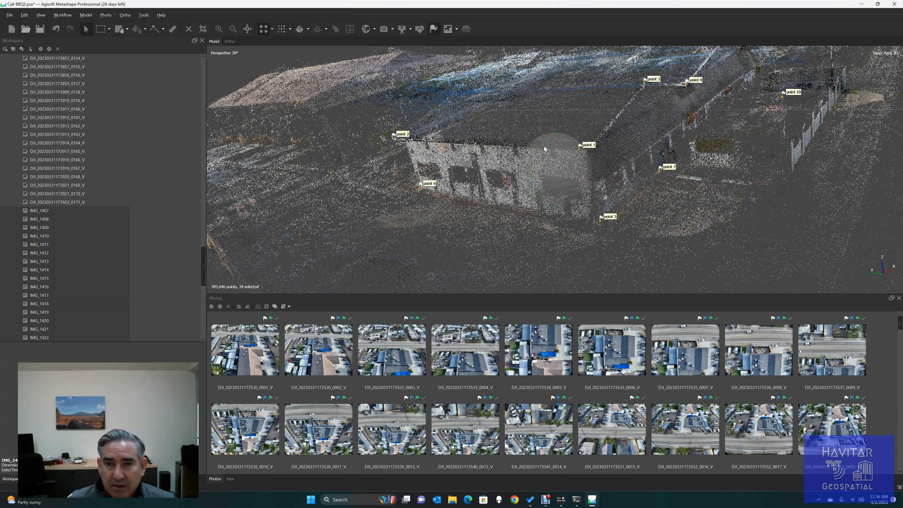
Open ground photo IMG_1407 and move the point 1 marker onto the front roof corner of the white building.
{"action": "left_click", "coordinate": [35, 228]}
{"action": "double_click", "coordinate": [46, 212]}
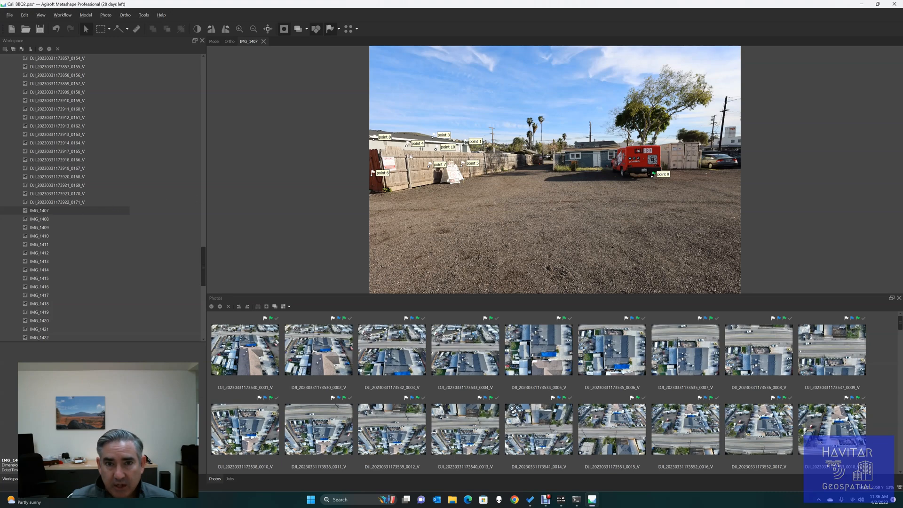
{"action": "scroll", "coordinate": [477, 134], "scroll_direction": "up", "scroll_amount": 10}
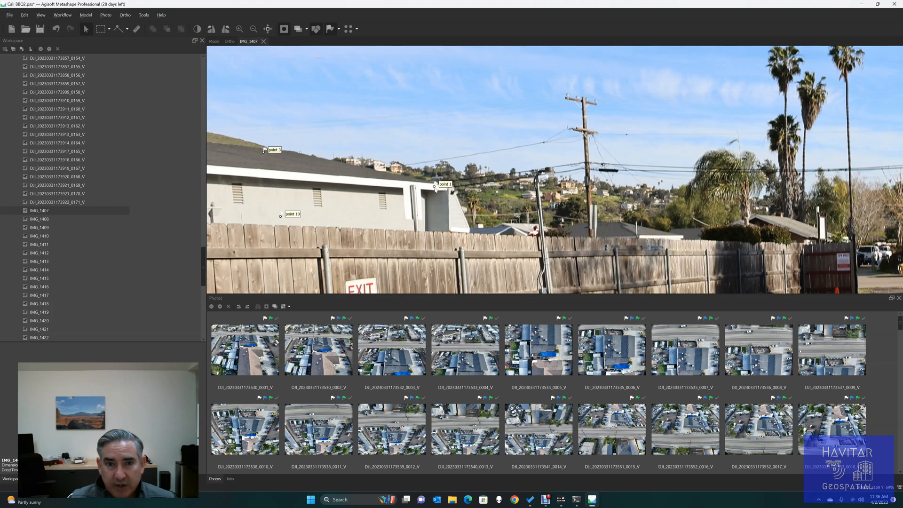
{"action": "left_click_drag", "start_coordinate": [434, 187], "coordinate": [453, 185]}
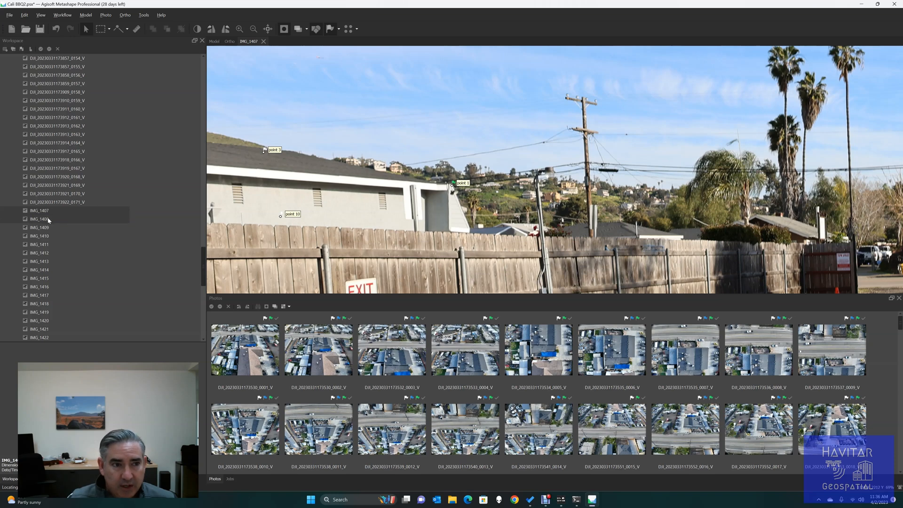
Review the marker placement options along the roof edge beside point 1 in IMG_1407 without placing a marker.
{"action": "scroll", "coordinate": [404, 219], "scroll_direction": "down", "scroll_amount": 5}
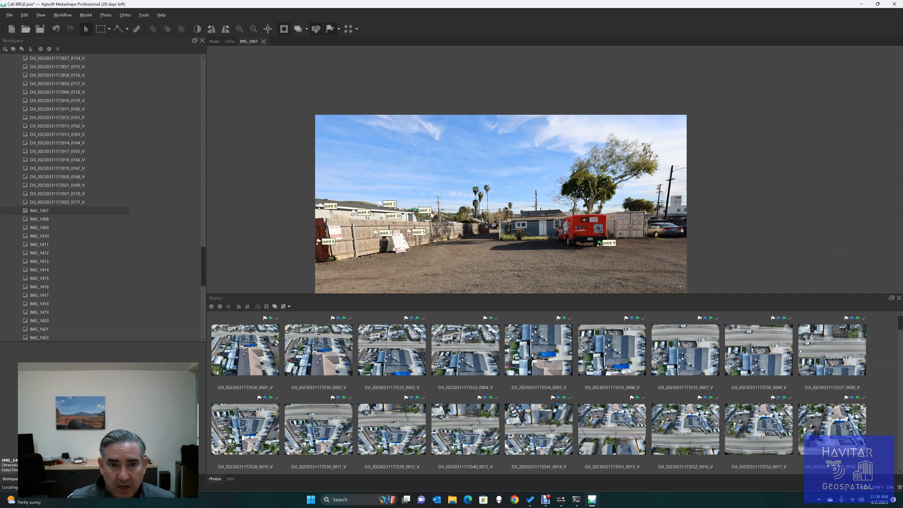
{"action": "scroll", "coordinate": [413, 213], "scroll_direction": "up", "scroll_amount": 5}
{"action": "right_click", "coordinate": [303, 221]}
{"action": "left_click", "coordinate": [288, 225]}
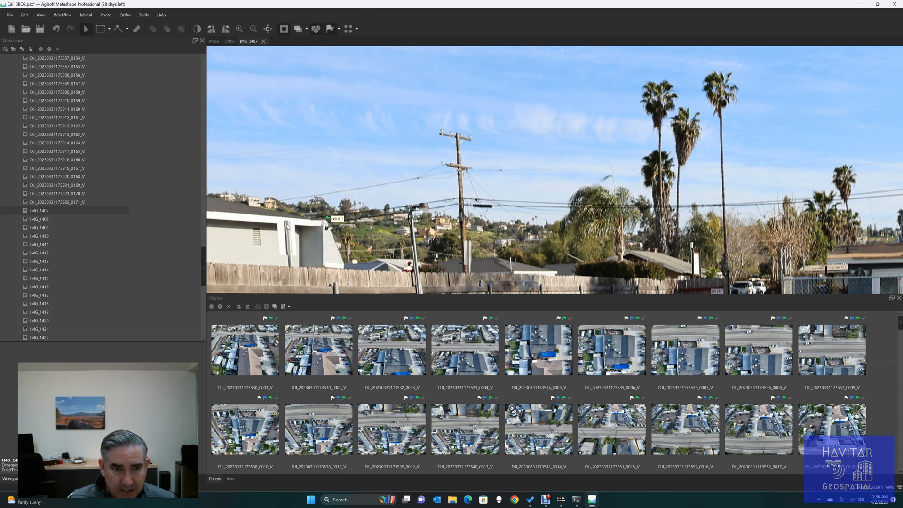
{"action": "right_click", "coordinate": [288, 226]}
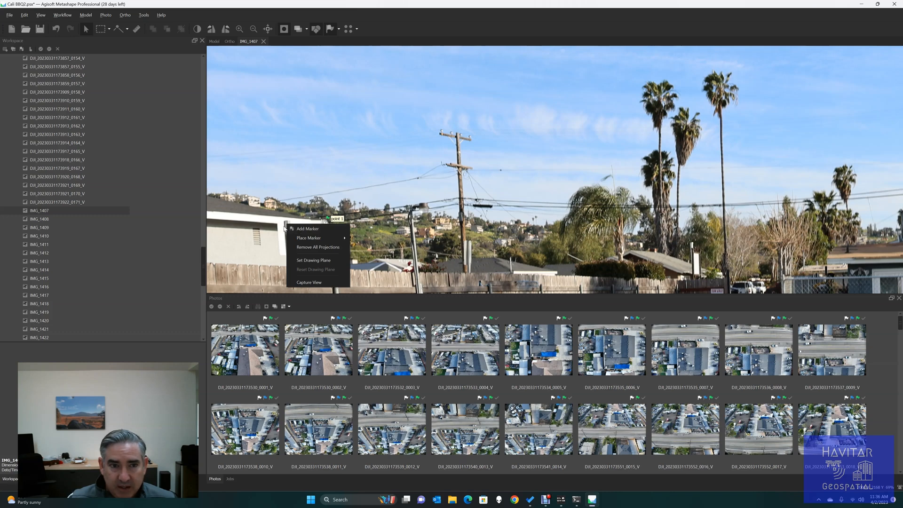
{"action": "left_click", "coordinate": [283, 227]}
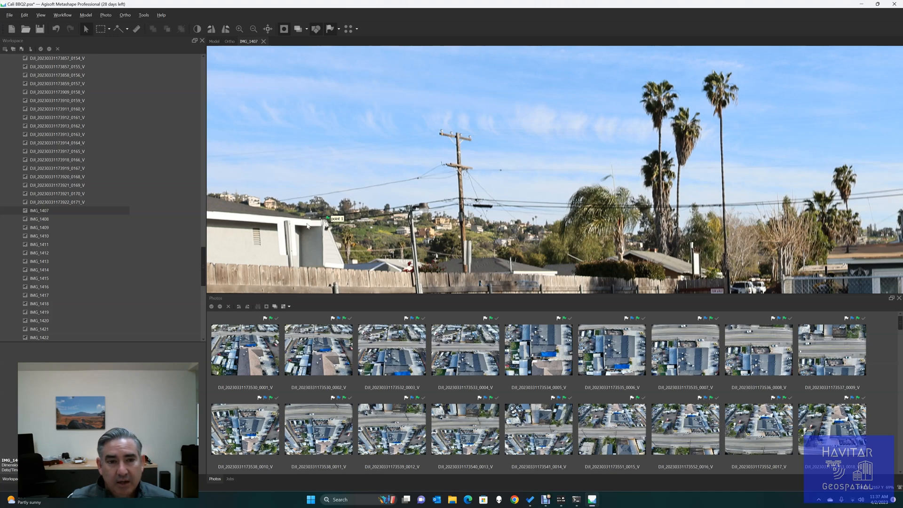
{"action": "scroll", "coordinate": [324, 230], "scroll_direction": "down", "scroll_amount": 5}
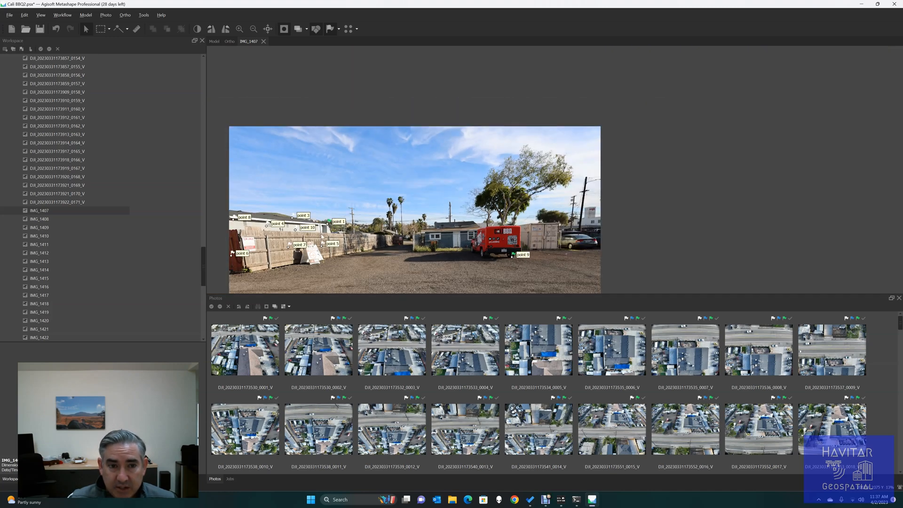
{"action": "scroll", "coordinate": [326, 233], "scroll_direction": "up", "scroll_amount": 6}
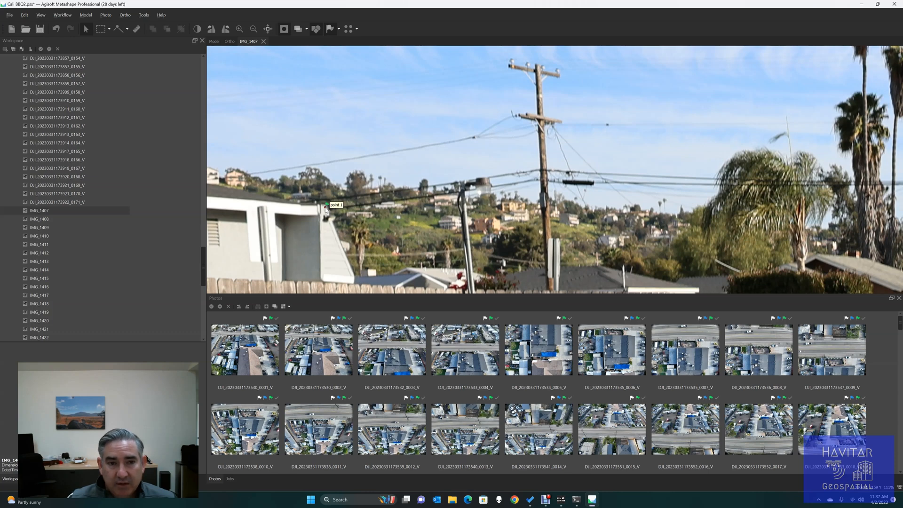
{"action": "scroll", "coordinate": [71, 203], "scroll_direction": "up", "scroll_amount": 15}
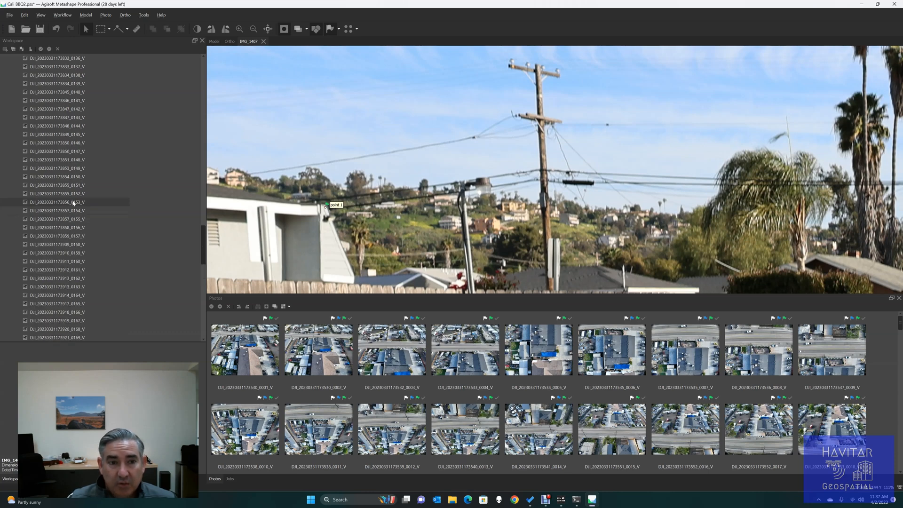
{"action": "scroll", "coordinate": [81, 198], "scroll_direction": "up", "scroll_amount": 20}
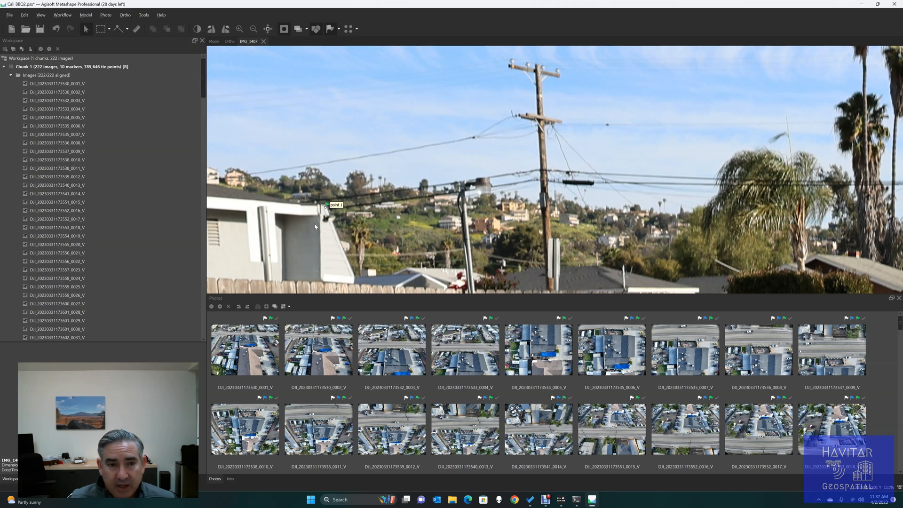
{"action": "scroll", "coordinate": [105, 252], "scroll_direction": "down", "scroll_amount": 20}
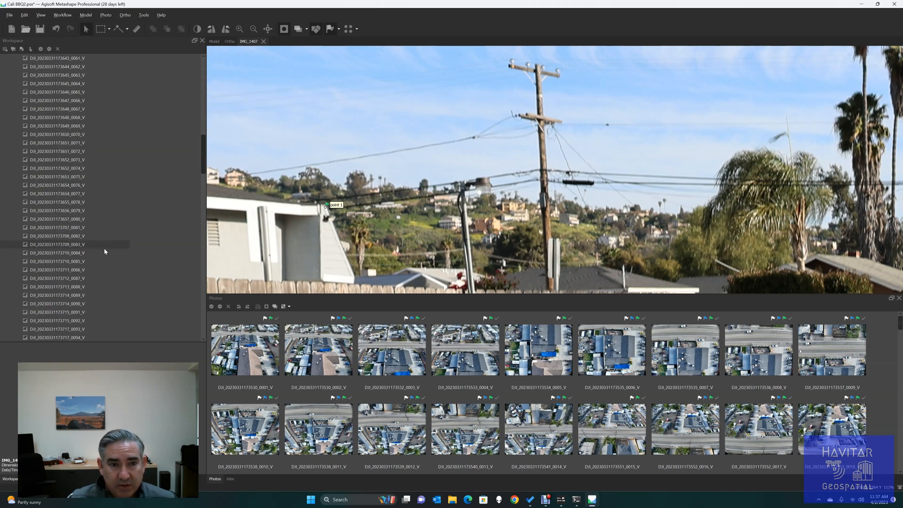
{"action": "scroll", "coordinate": [106, 245], "scroll_direction": "down", "scroll_amount": 20}
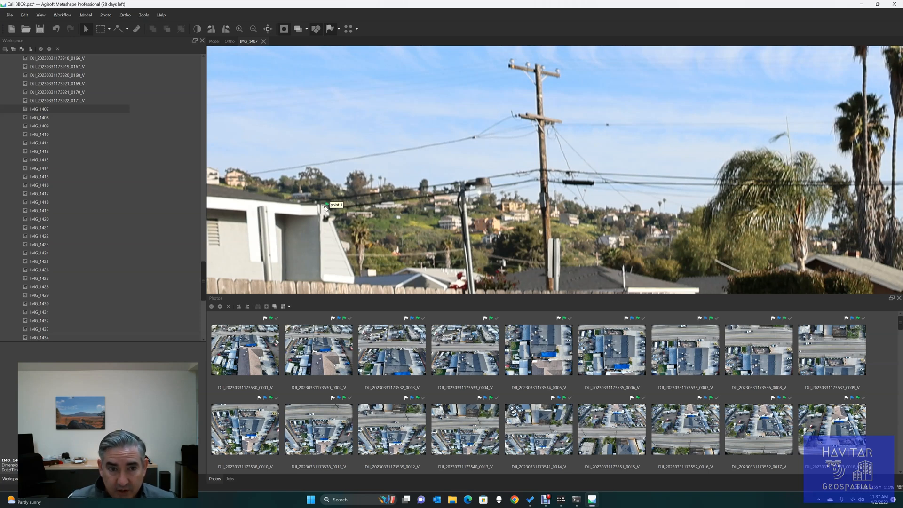
{"action": "scroll", "coordinate": [132, 169], "scroll_direction": "up", "scroll_amount": 20}
{"action": "scroll", "coordinate": [131, 168], "scroll_direction": "up", "scroll_amount": 20}
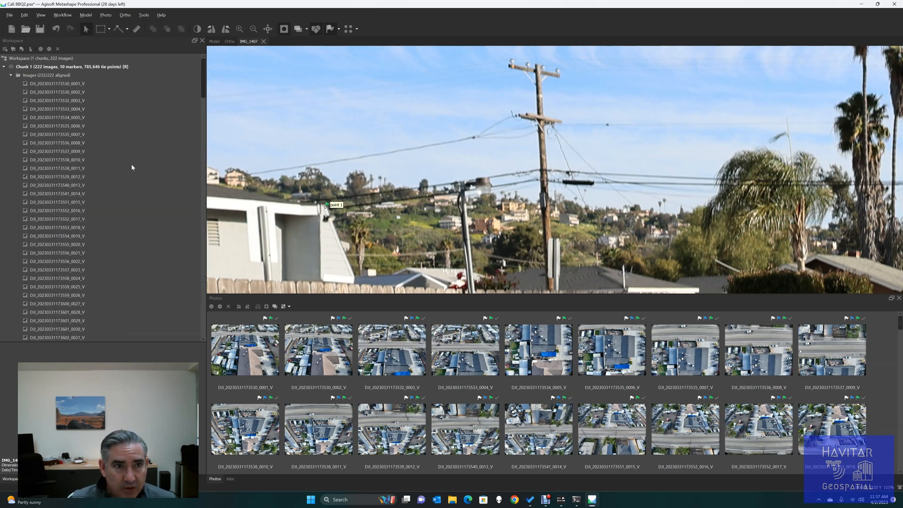
{"action": "double_click", "coordinate": [61, 85]}
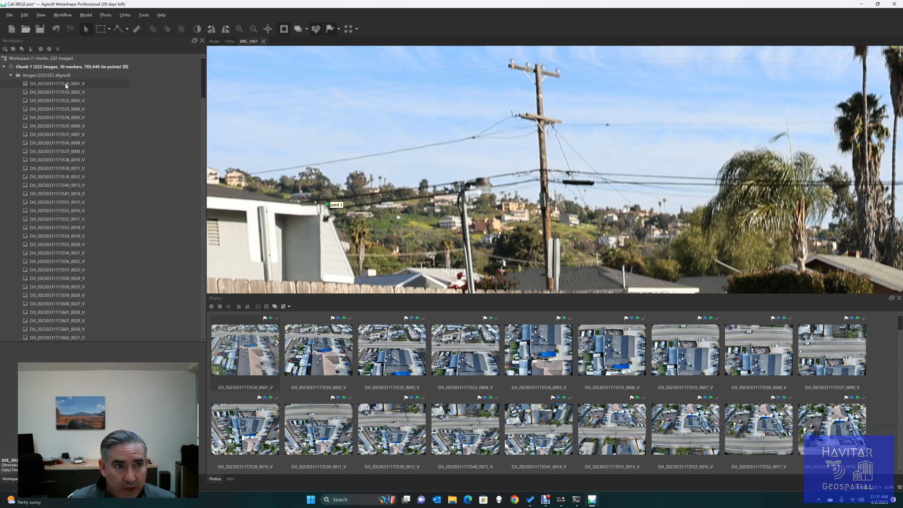
{"action": "scroll", "coordinate": [415, 194], "scroll_direction": "down", "scroll_amount": 5}
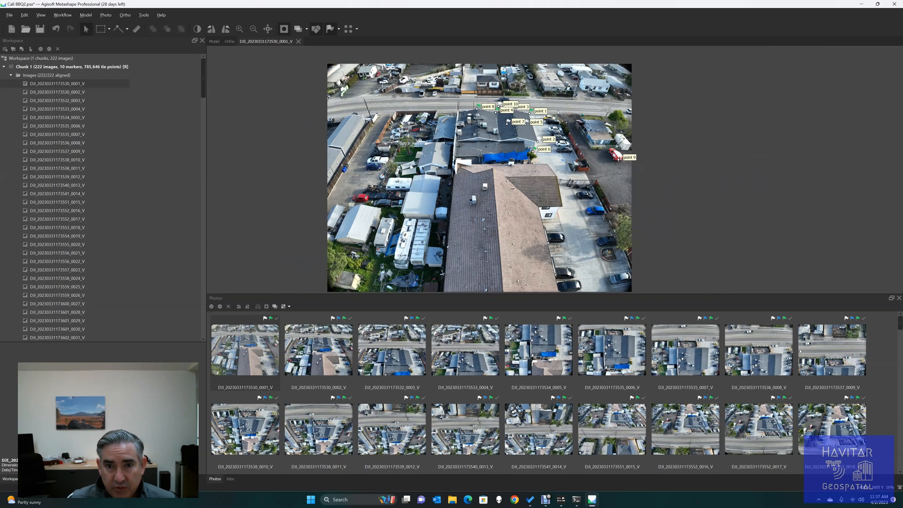
{"action": "scroll", "coordinate": [539, 123], "scroll_direction": "up", "scroll_amount": 8}
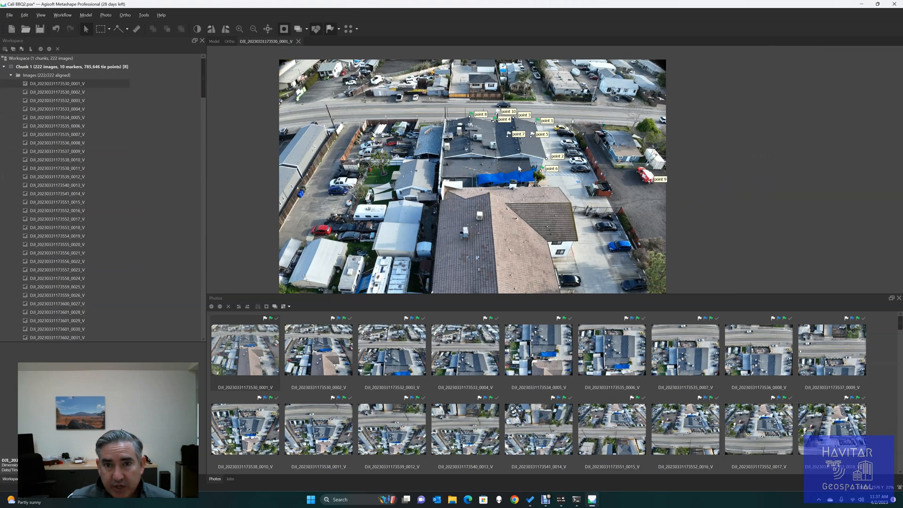
{"action": "scroll", "coordinate": [529, 135], "scroll_direction": "up", "scroll_amount": 7}
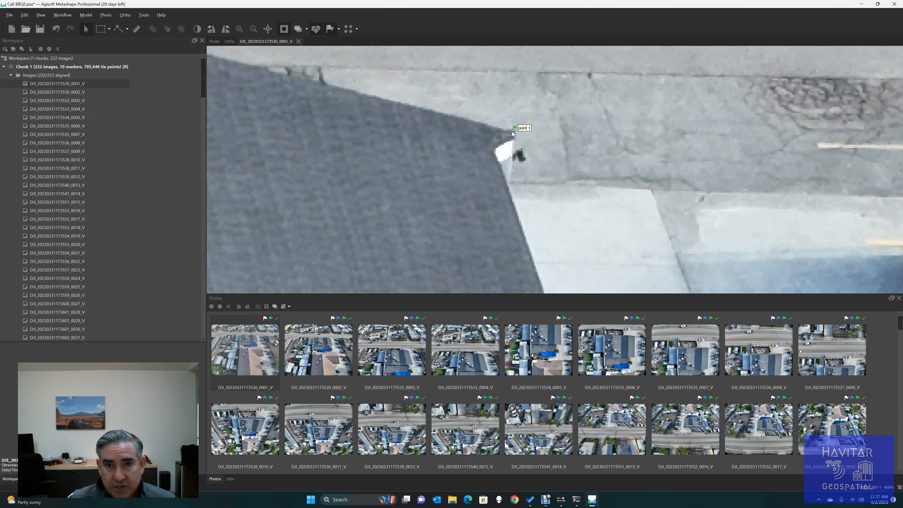
Review the options for the point 1 marker and for placing a marker at the adjacent roof corner.
{"action": "right_click", "coordinate": [514, 132]}
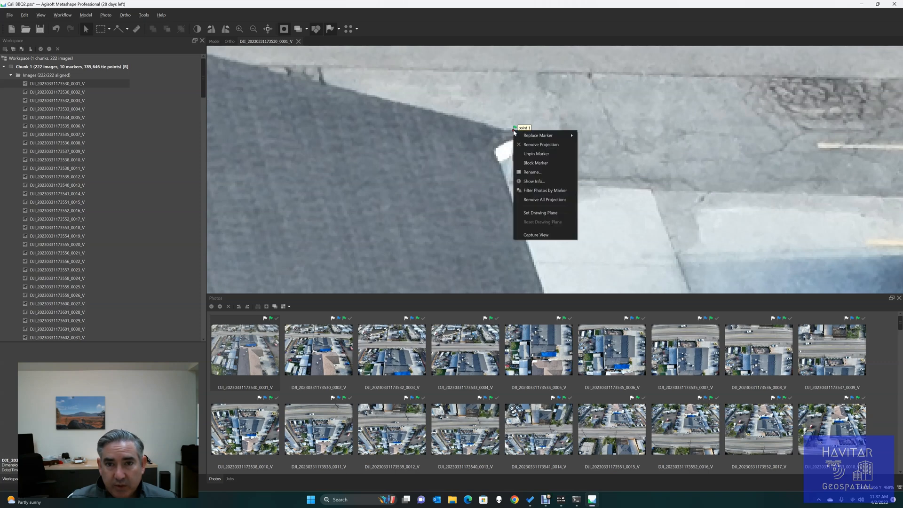
{"action": "right_click", "coordinate": [506, 131]}
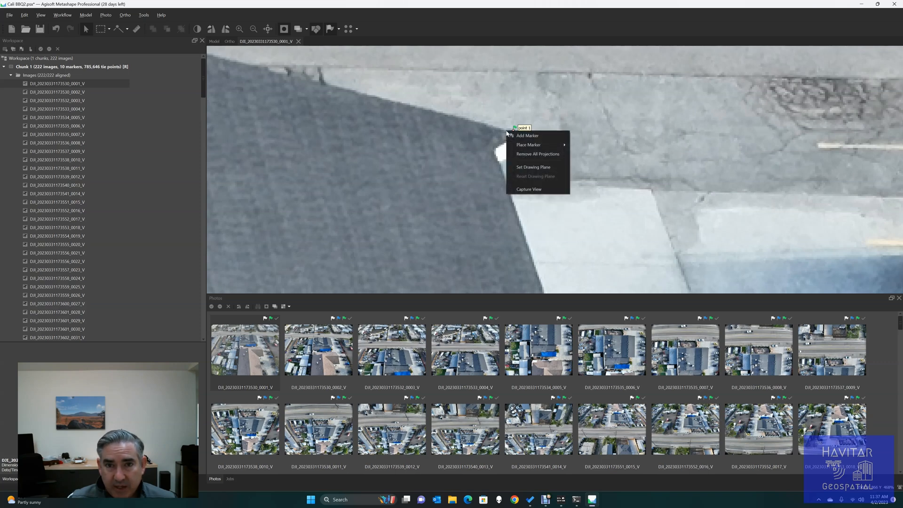
{"action": "mouse_move", "coordinate": [525, 145]}
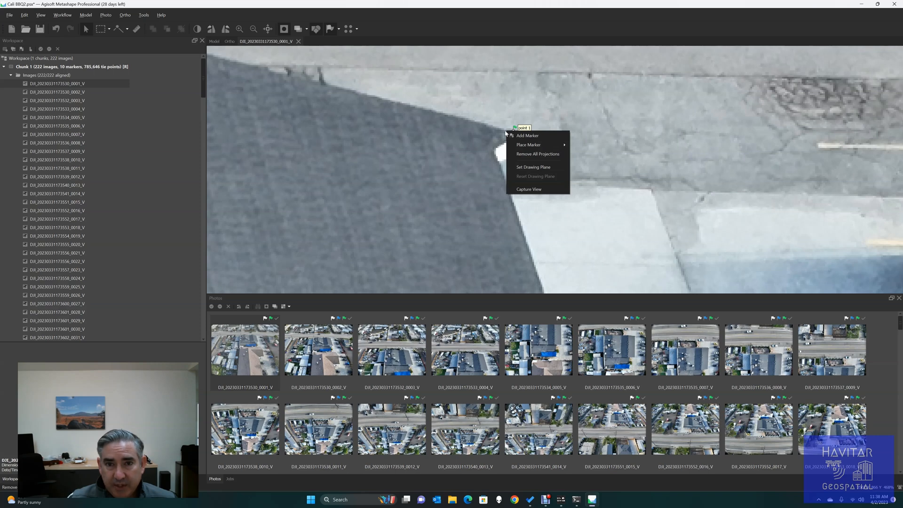
{"action": "left_click", "coordinate": [491, 135]}
{"action": "scroll", "coordinate": [492, 135], "scroll_direction": "down", "scroll_amount": 10}
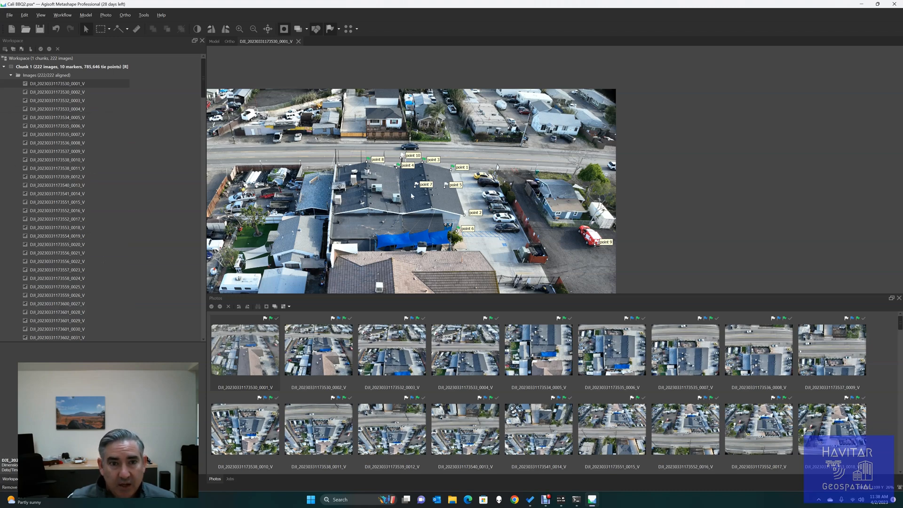
{"action": "scroll", "coordinate": [442, 210], "scroll_direction": "up", "scroll_amount": 6}
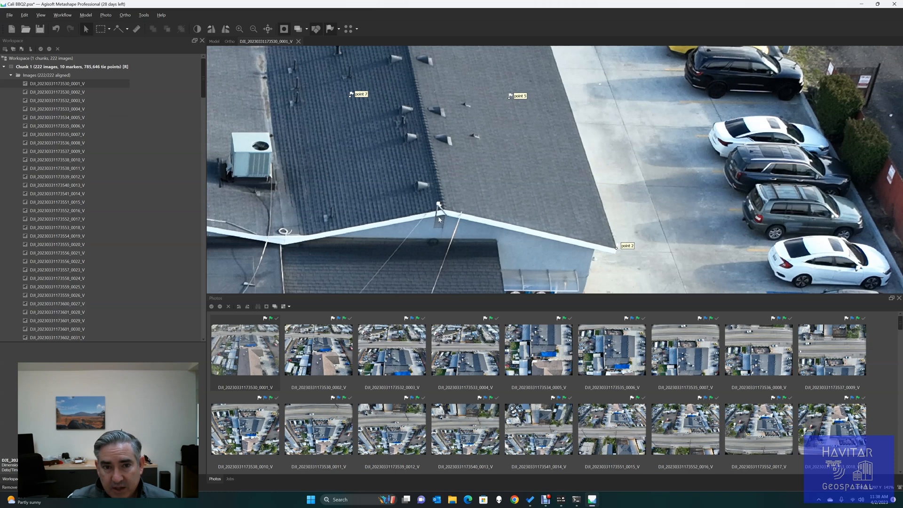
{"action": "scroll", "coordinate": [439, 221], "scroll_direction": "up", "scroll_amount": 6}
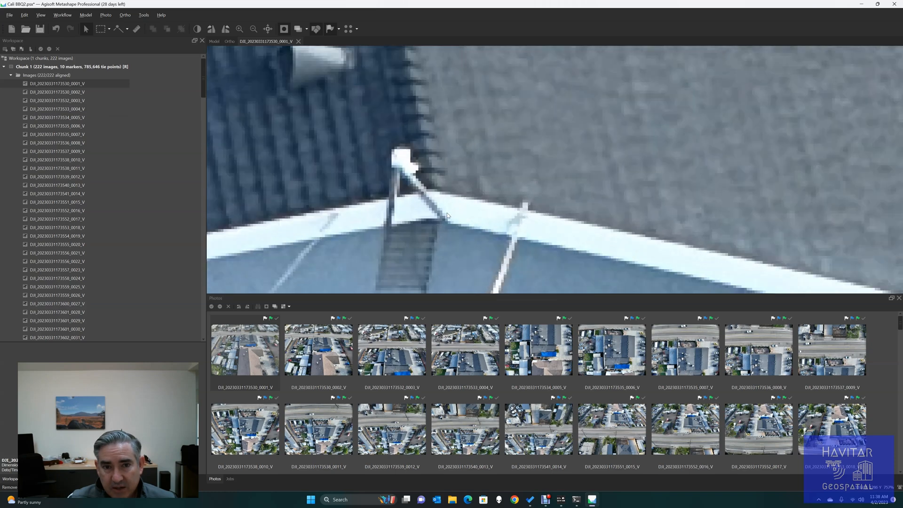
{"action": "right_click", "coordinate": [433, 187]}
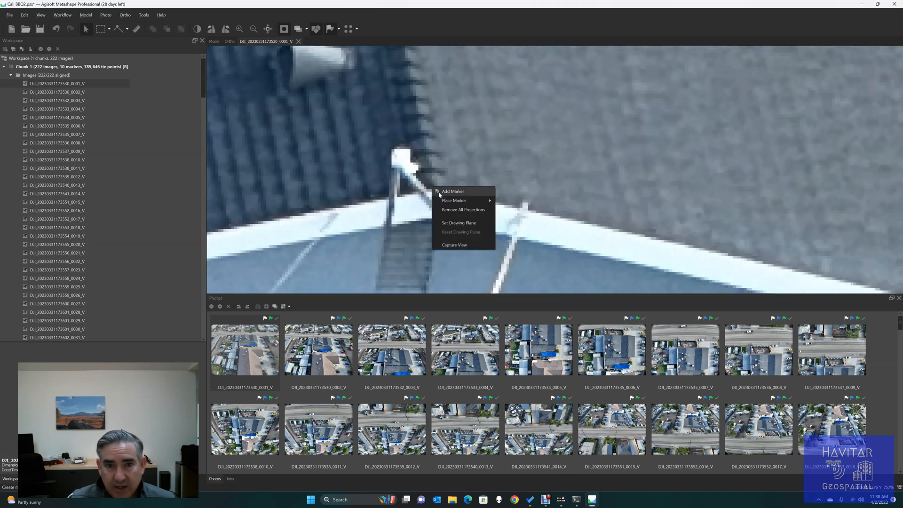
{"action": "mouse_move", "coordinate": [454, 202]}
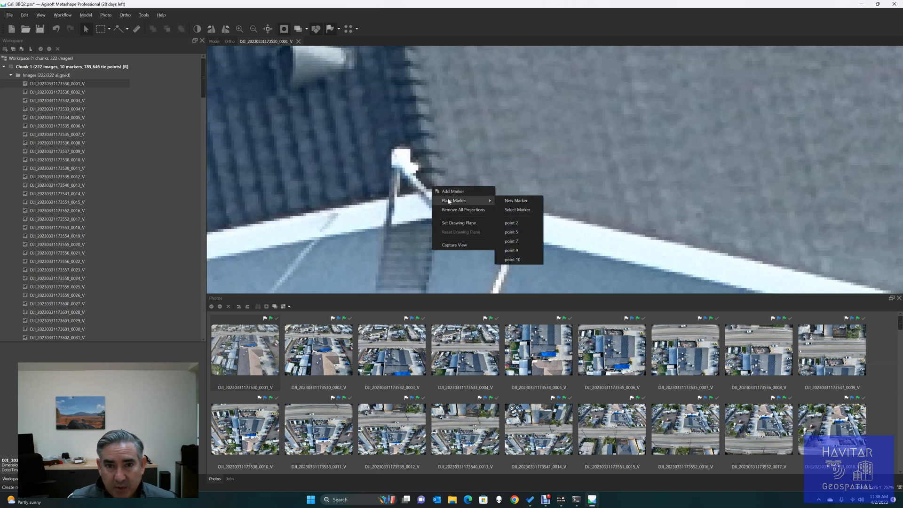
{"action": "left_click", "coordinate": [516, 201]}
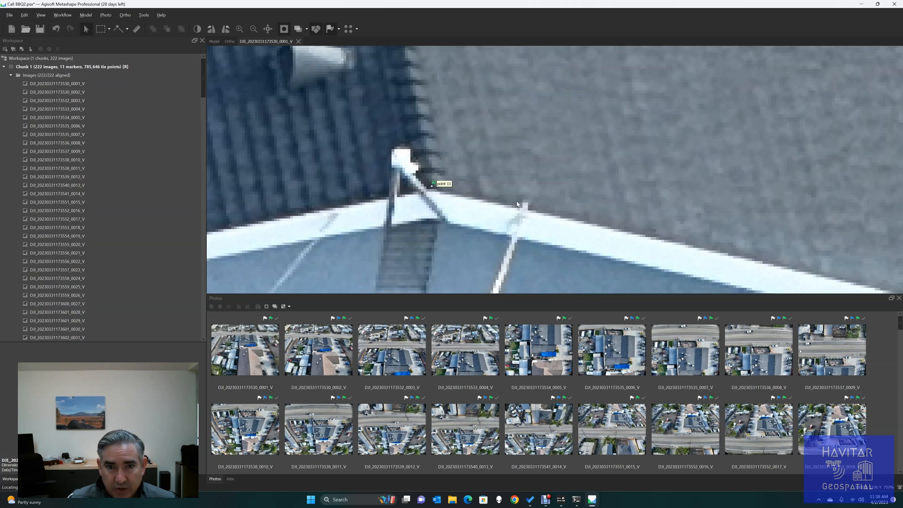
{"action": "scroll", "coordinate": [436, 195], "scroll_direction": "down", "scroll_amount": 5}
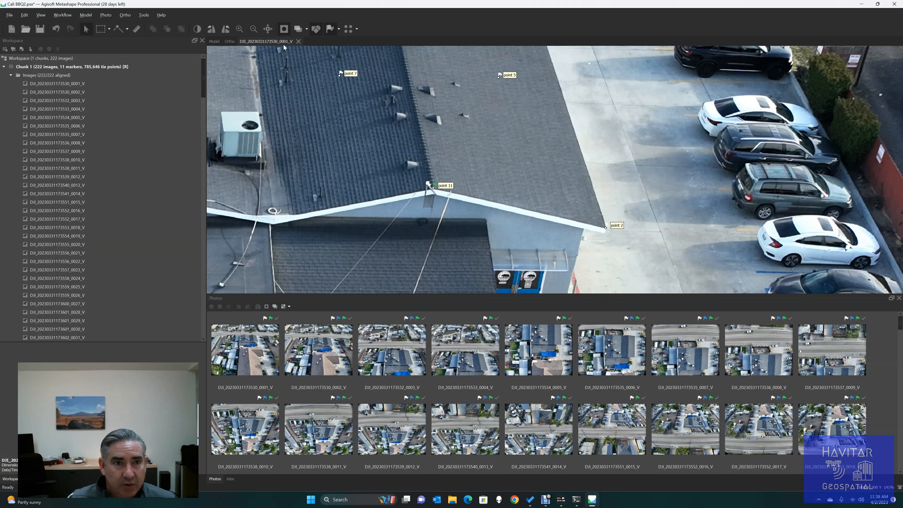
{"action": "double_click", "coordinate": [61, 90]}
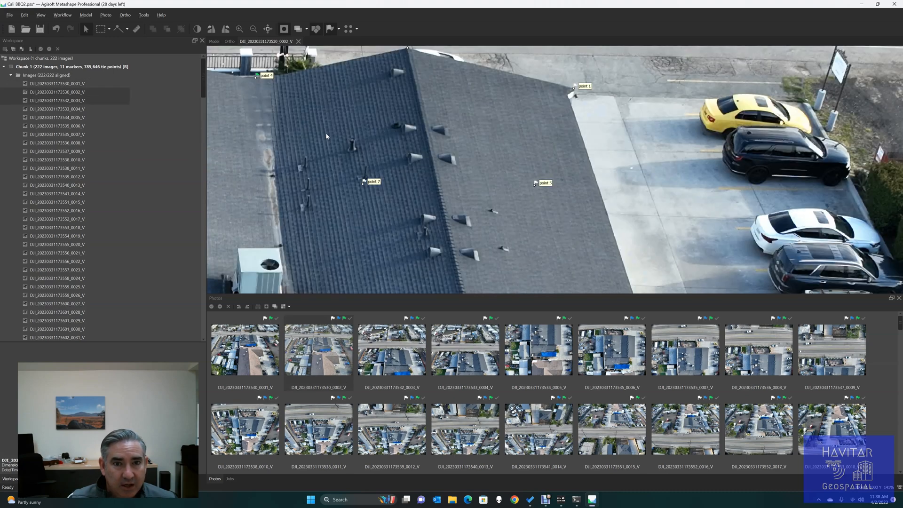
{"action": "scroll", "coordinate": [426, 183], "scroll_direction": "down", "scroll_amount": 10}
{"action": "scroll", "coordinate": [426, 183], "scroll_direction": "up", "scroll_amount": 10}
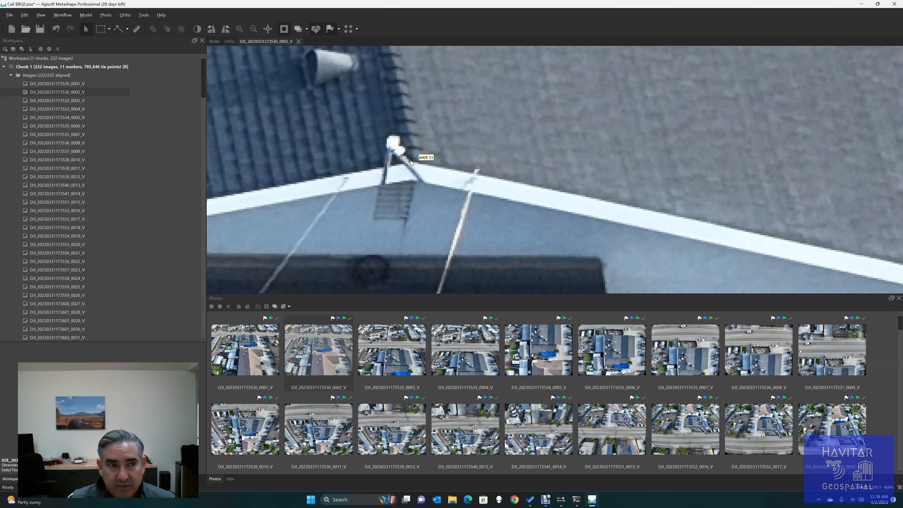
Go to the ground photos and look through IMG_1407 to IMG_1418 for a view of the gable peak.
{"action": "scroll", "coordinate": [70, 177], "scroll_direction": "down", "scroll_amount": 20}
{"action": "scroll", "coordinate": [70, 178], "scroll_direction": "down", "scroll_amount": 20}
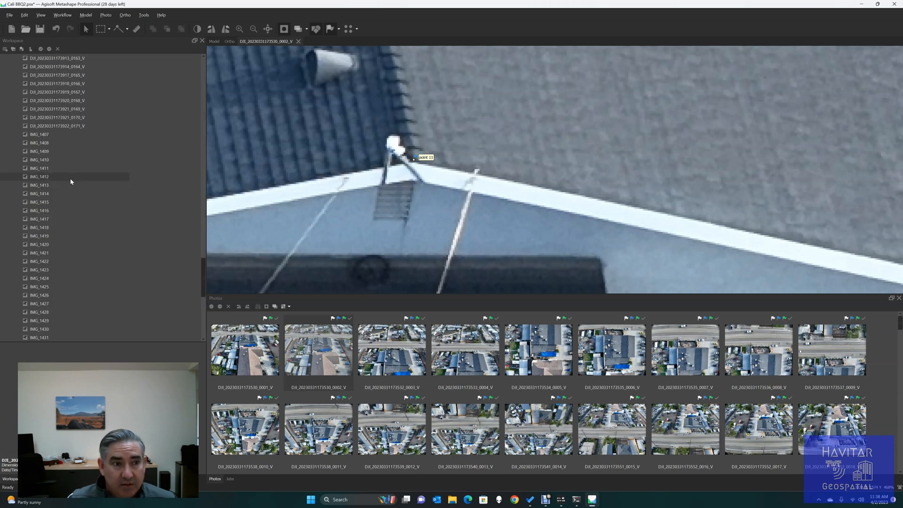
{"action": "double_click", "coordinate": [41, 136]}
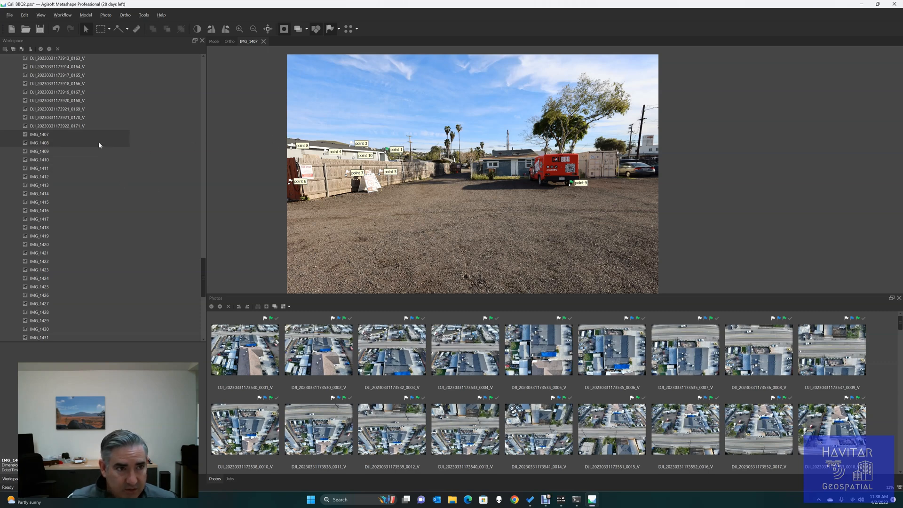
{"action": "double_click", "coordinate": [43, 154]}
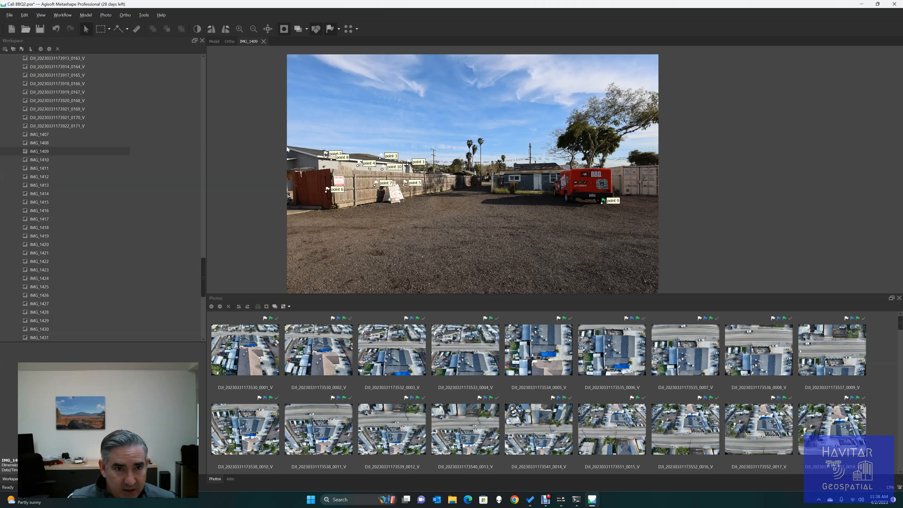
{"action": "double_click", "coordinate": [47, 160]}
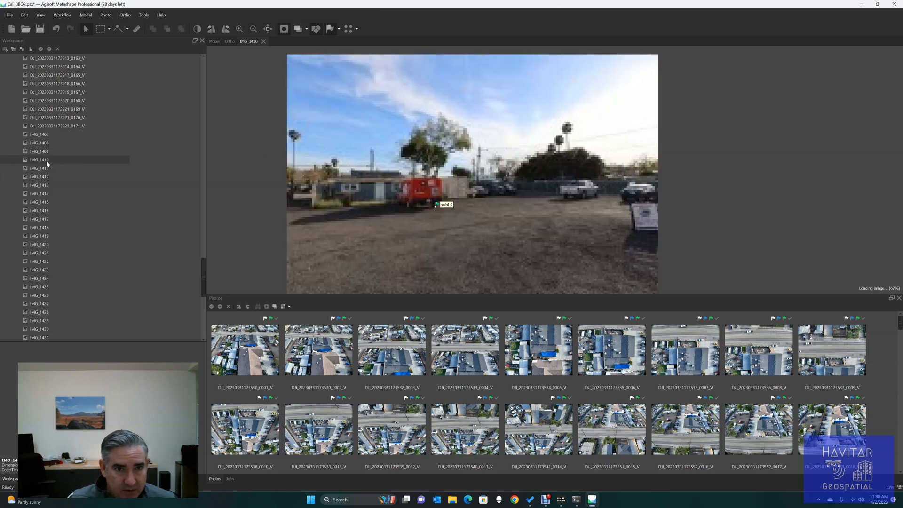
{"action": "double_click", "coordinate": [46, 176]}
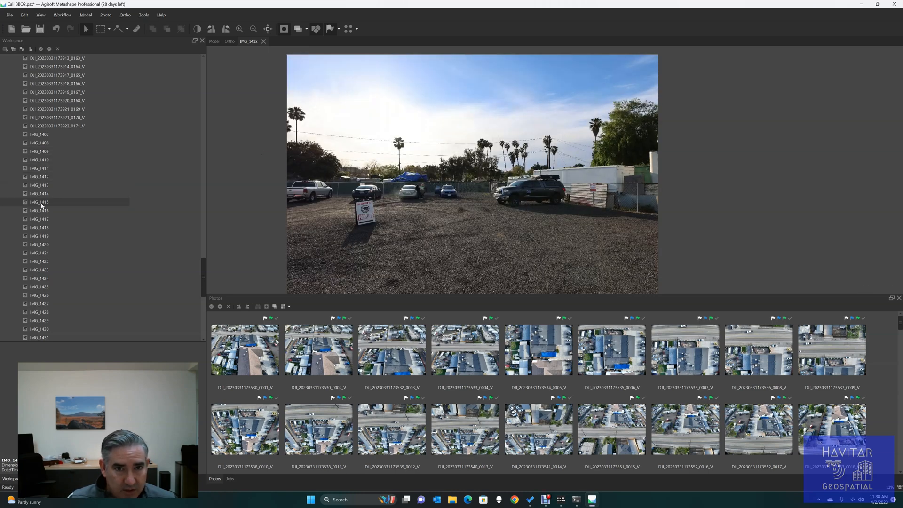
{"action": "double_click", "coordinate": [39, 202]}
{"action": "double_click", "coordinate": [29, 227]}
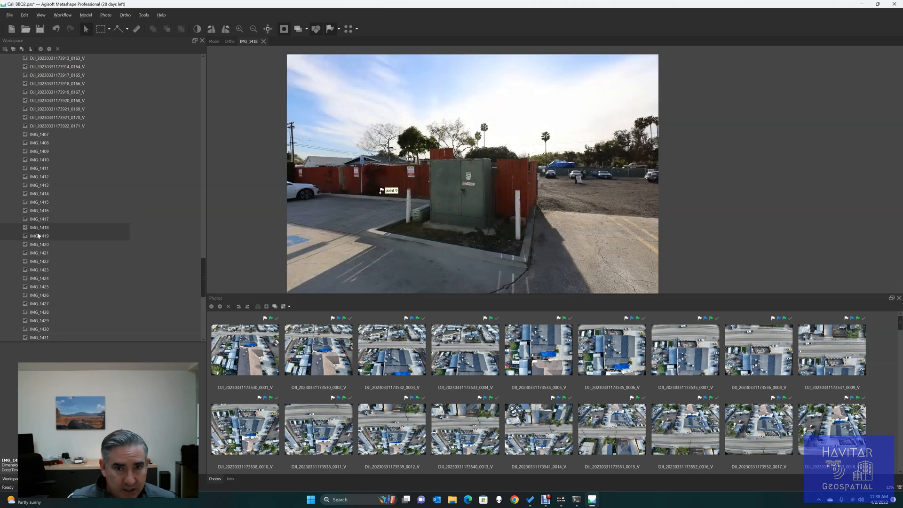
Open IMG_1419 and position the point 11 marker on the gable peak beside the white roof fixture.
{"action": "double_click", "coordinate": [38, 236]}
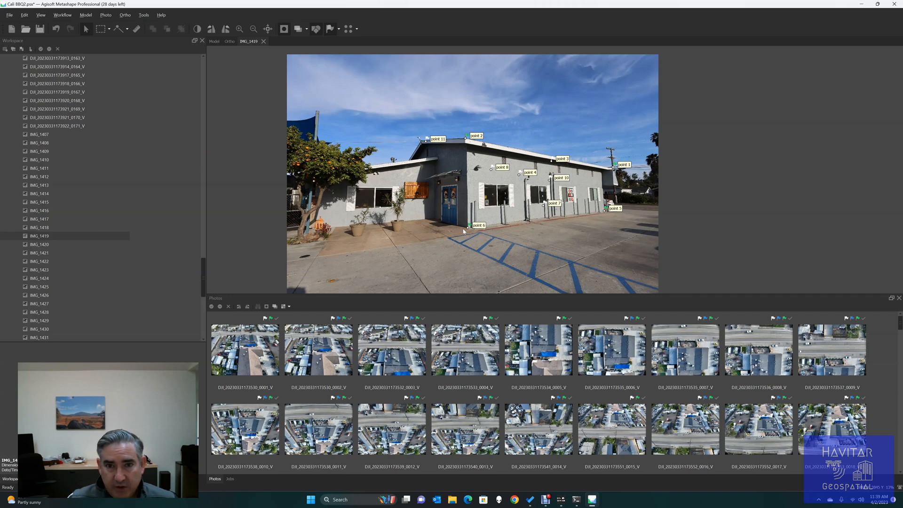
{"action": "scroll", "coordinate": [425, 140], "scroll_direction": "up", "scroll_amount": 5}
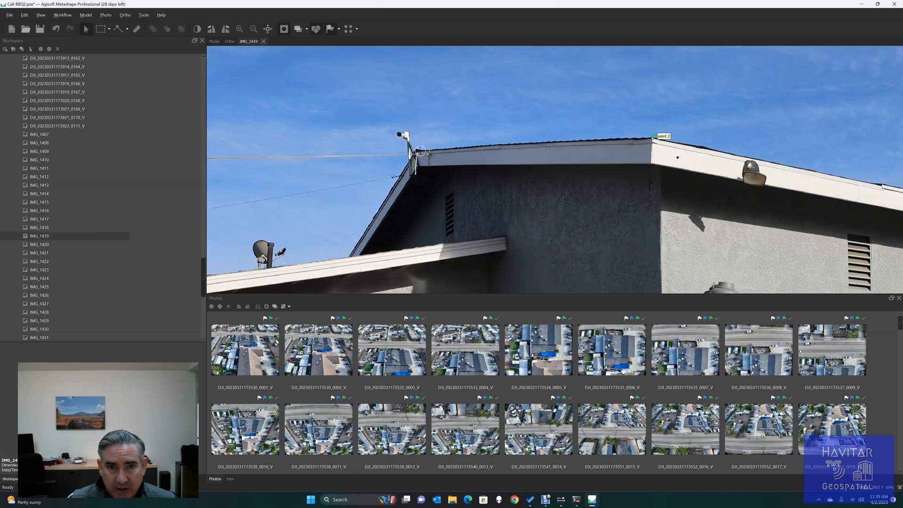
{"action": "left_click", "coordinate": [416, 149]}
{"action": "scroll", "coordinate": [465, 174], "scroll_direction": "down", "scroll_amount": 5}
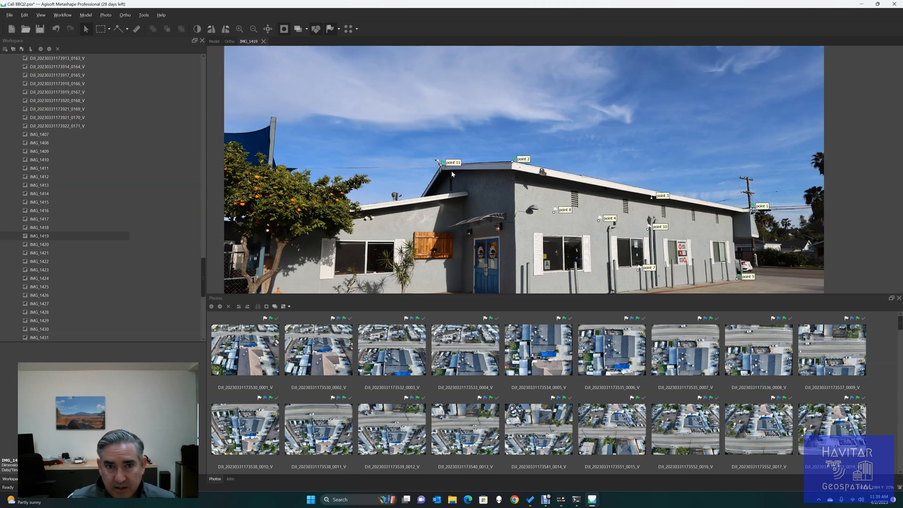
Check IMG_1420, then move the point 11 marker to the gable peak in IMG_1421.
{"action": "double_click", "coordinate": [40, 245]}
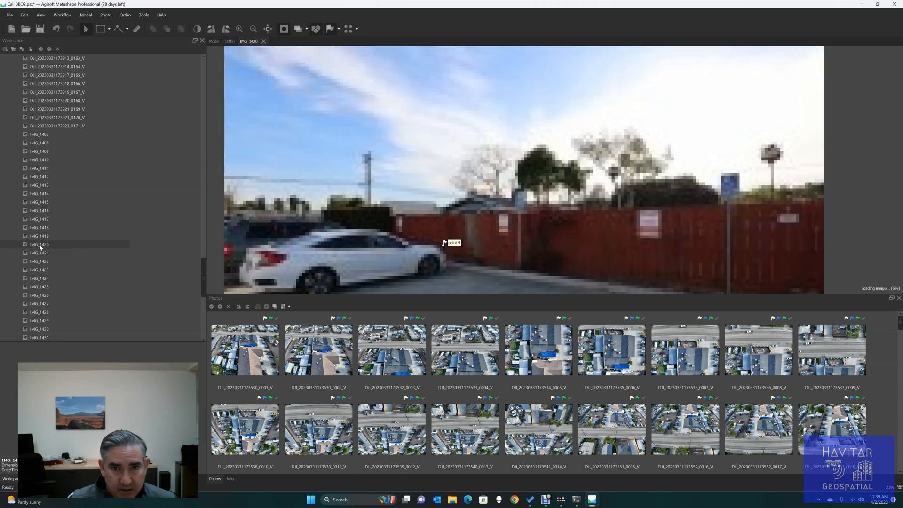
{"action": "double_click", "coordinate": [41, 254]}
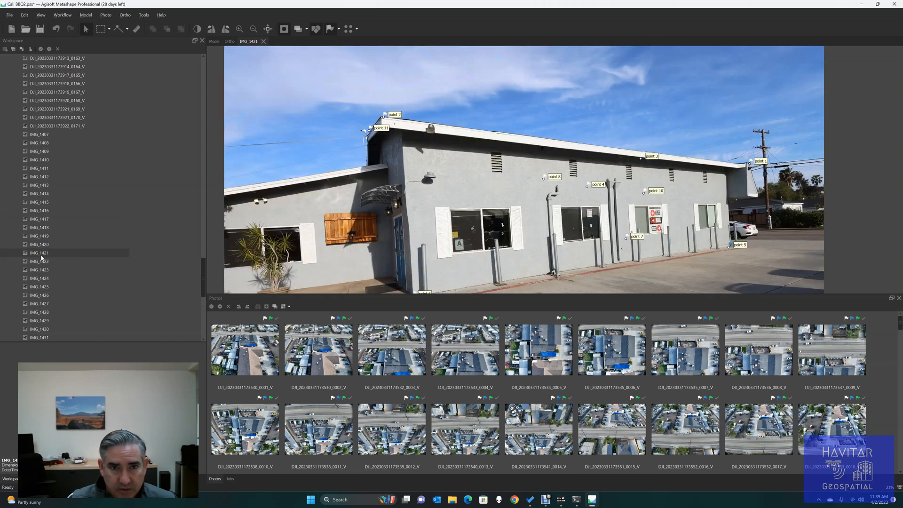
{"action": "scroll", "coordinate": [338, 150], "scroll_direction": "up", "scroll_amount": 5}
{"action": "left_click_drag", "start_coordinate": [345, 156], "coordinate": [338, 179]}
Examine where point 11 falls along the roof edge in IMG_1422 through IMG_1425.
{"action": "double_click", "coordinate": [41, 261]}
{"action": "scroll", "coordinate": [308, 192], "scroll_direction": "down", "scroll_amount": 4}
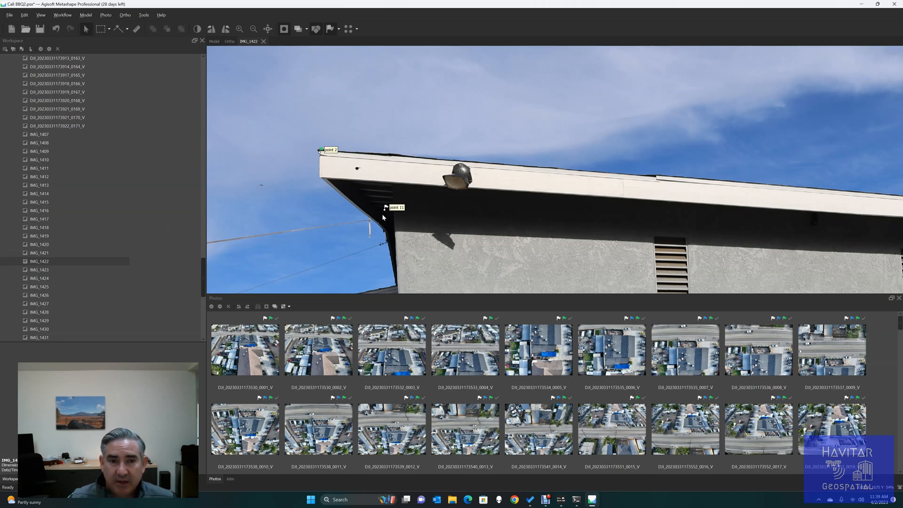
{"action": "double_click", "coordinate": [40, 270]}
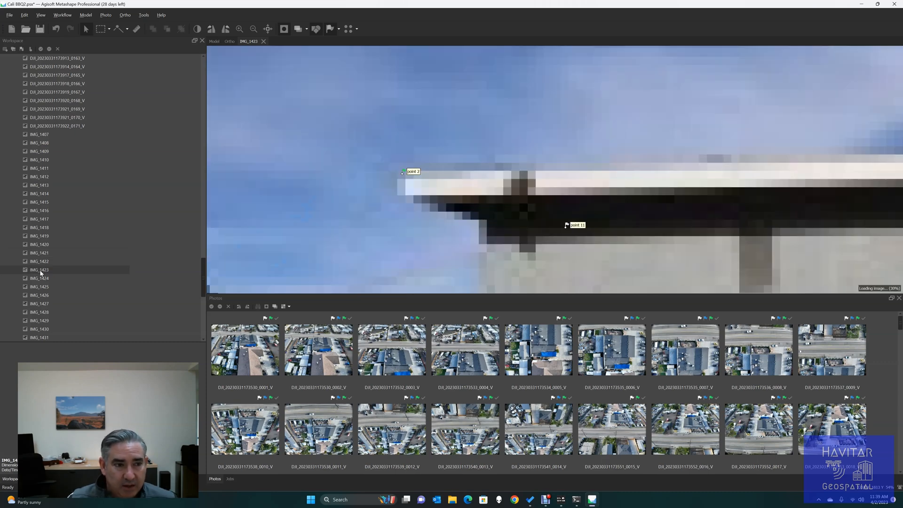
{"action": "double_click", "coordinate": [41, 279]}
{"action": "double_click", "coordinate": [41, 287]}
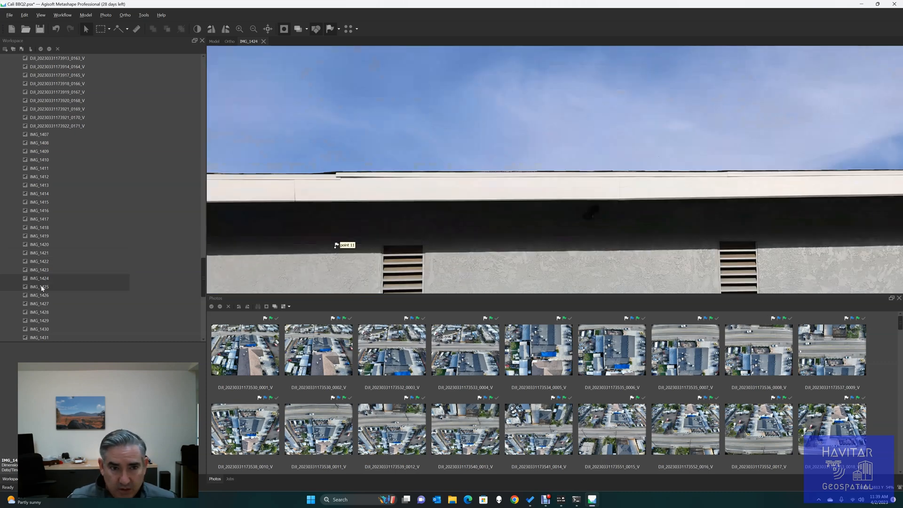
{"action": "scroll", "coordinate": [52, 273], "scroll_direction": "down", "scroll_amount": 6}
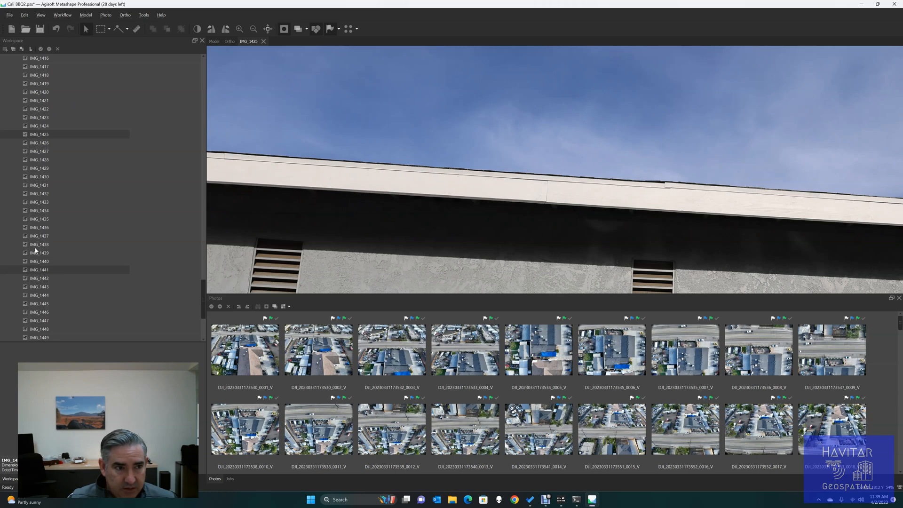
Open IMG_1429 and inspect its existing markers, including points 1, 5 and 7 around the building.
{"action": "double_click", "coordinate": [40, 169]}
{"action": "left_click", "coordinate": [39, 194]}
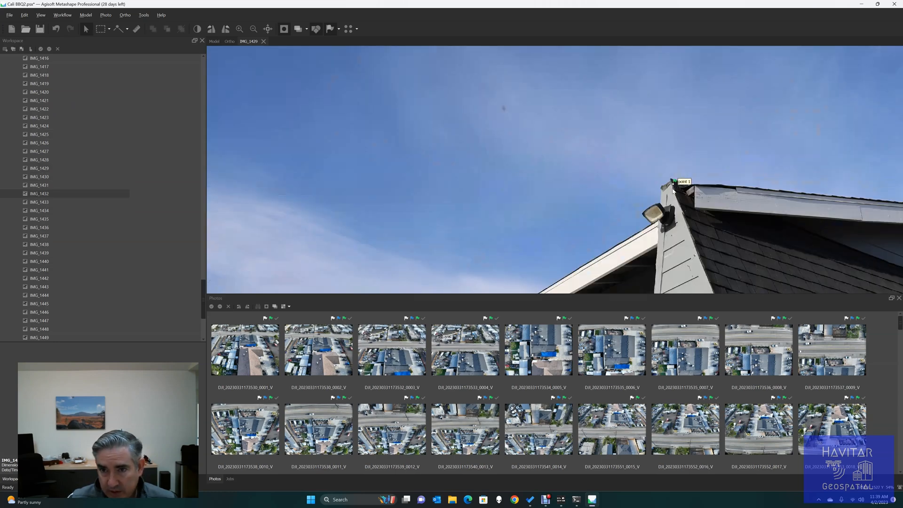
{"action": "scroll", "coordinate": [677, 187], "scroll_direction": "down", "scroll_amount": 5}
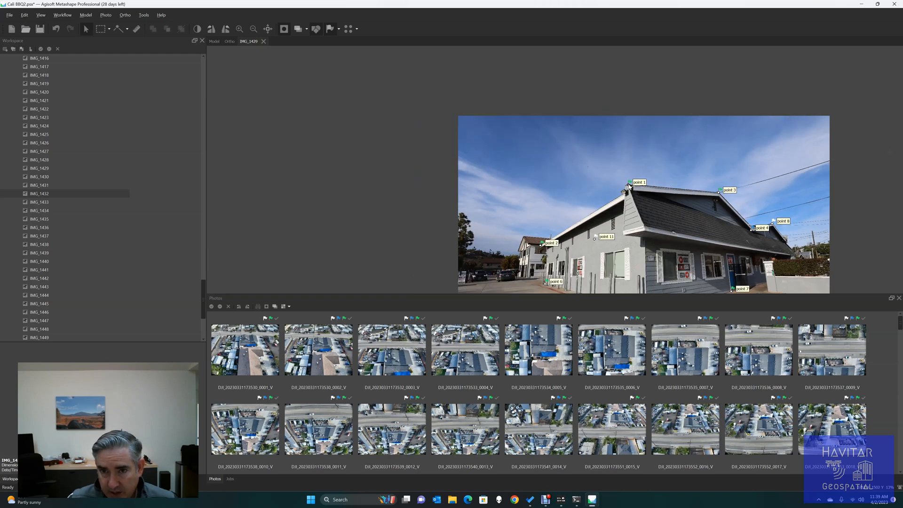
{"action": "scroll", "coordinate": [617, 205], "scroll_direction": "down", "scroll_amount": 3}
{"action": "scroll", "coordinate": [639, 263], "scroll_direction": "up", "scroll_amount": 4}
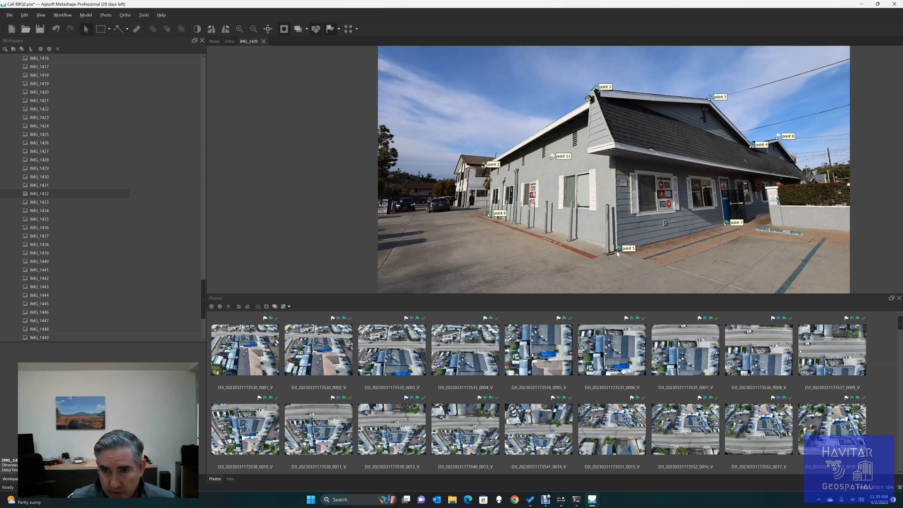
{"action": "scroll", "coordinate": [726, 230], "scroll_direction": "up", "scroll_amount": 4}
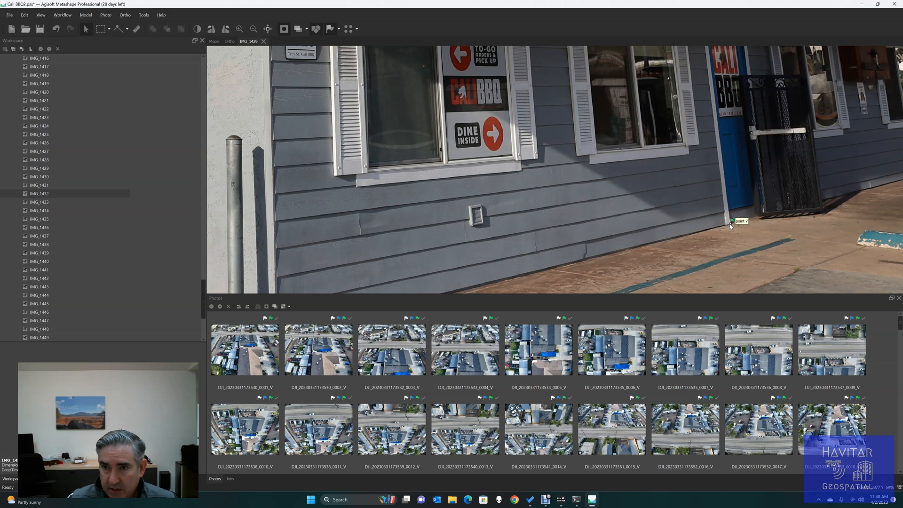
{"action": "scroll", "coordinate": [730, 226], "scroll_direction": "down", "scroll_amount": 4}
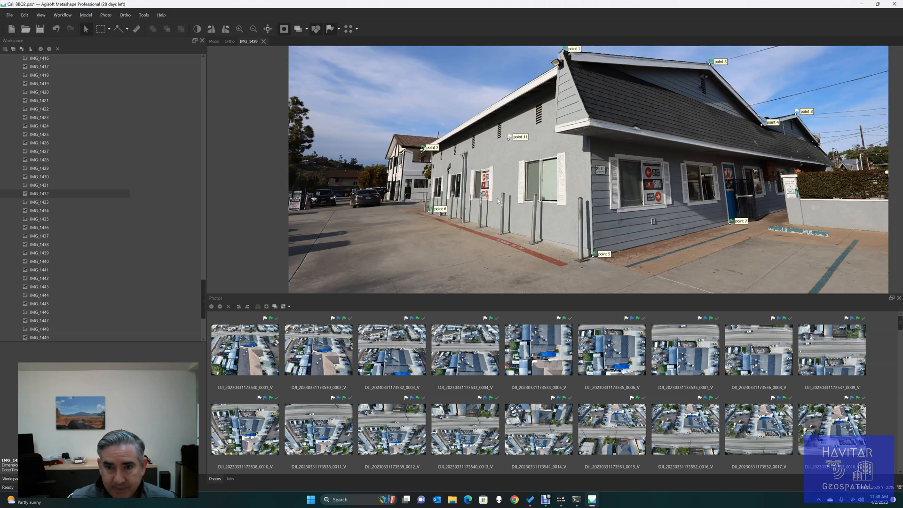
Move point 4 to the lower end of the gable trim and point 8 to the rear gable peak in IMG_1429.
{"action": "scroll", "coordinate": [780, 116], "scroll_direction": "up", "scroll_amount": 5}
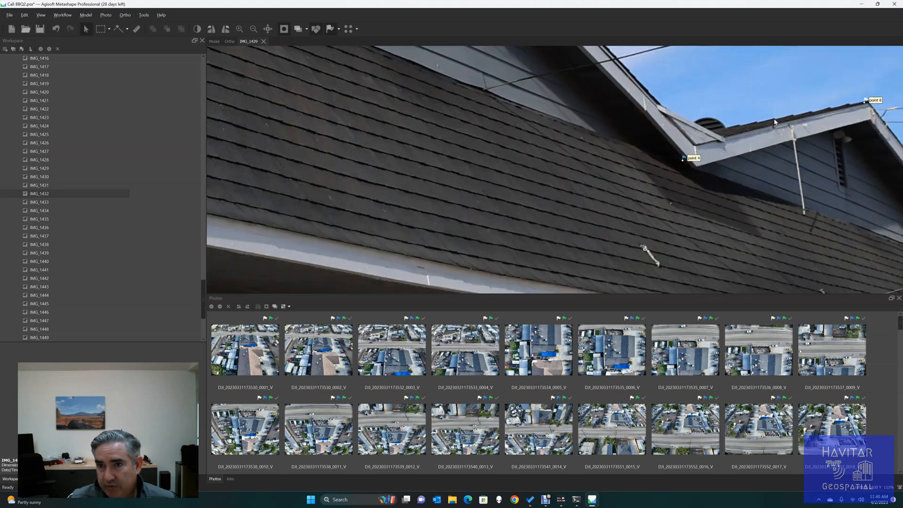
{"action": "left_click_drag", "start_coordinate": [682, 160], "coordinate": [697, 165]}
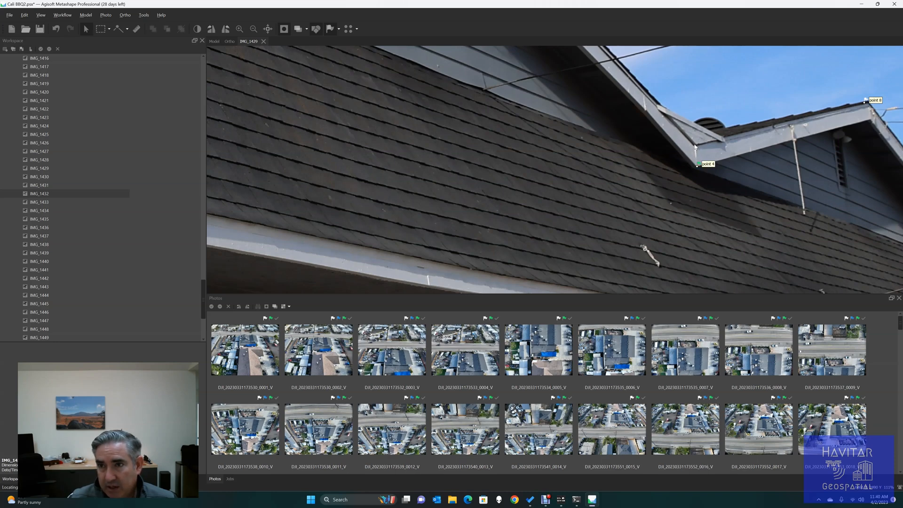
{"action": "scroll", "coordinate": [691, 146], "scroll_direction": "down", "scroll_amount": 3}
{"action": "scroll", "coordinate": [790, 124], "scroll_direction": "up", "scroll_amount": 5}
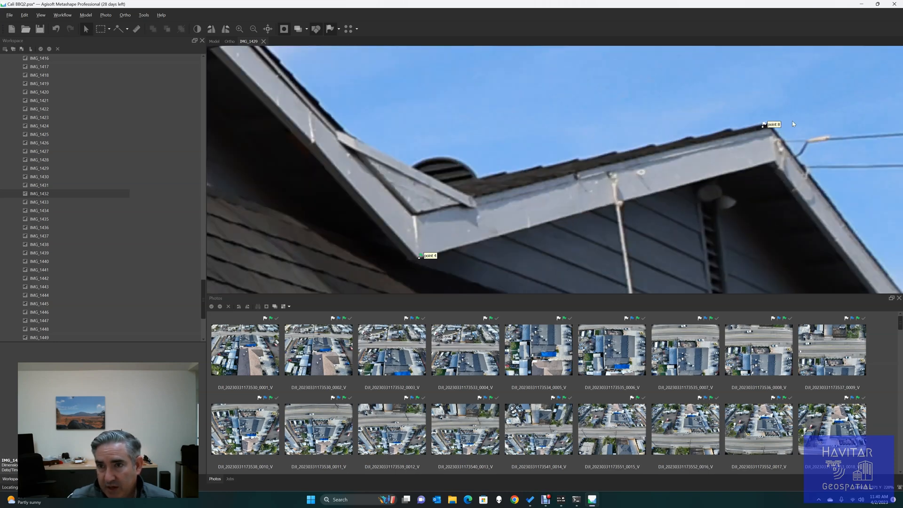
{"action": "left_click_drag", "start_coordinate": [763, 125], "coordinate": [771, 122]}
{"action": "scroll", "coordinate": [591, 158], "scroll_direction": "down", "scroll_amount": 8}
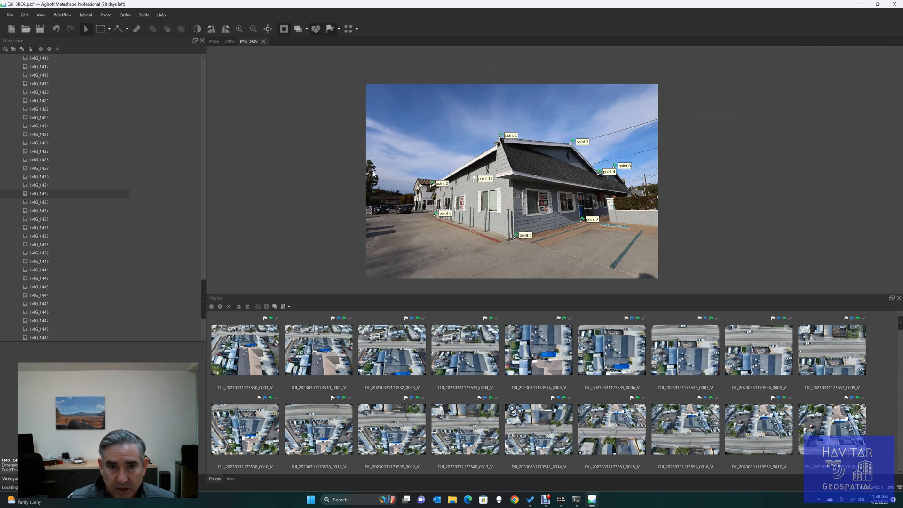
Run Detect Markers on all images with marker type Circular 12 bit and a tolerance of 20.
{"action": "left_click", "coordinate": [144, 15]}
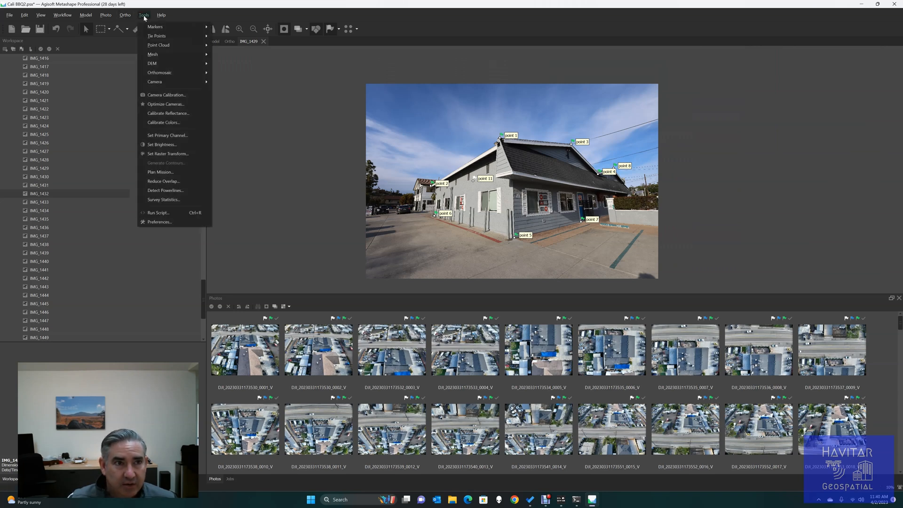
{"action": "mouse_move", "coordinate": [149, 27]}
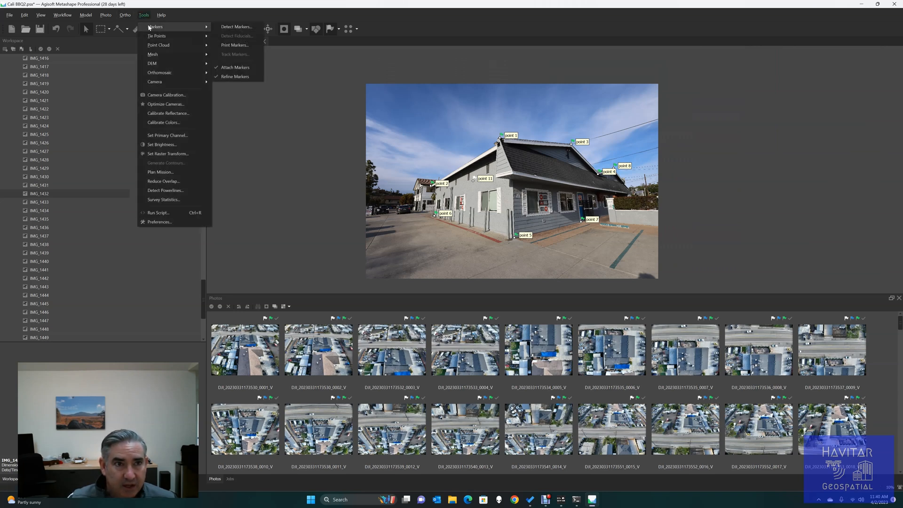
{"action": "left_click", "coordinate": [237, 27]}
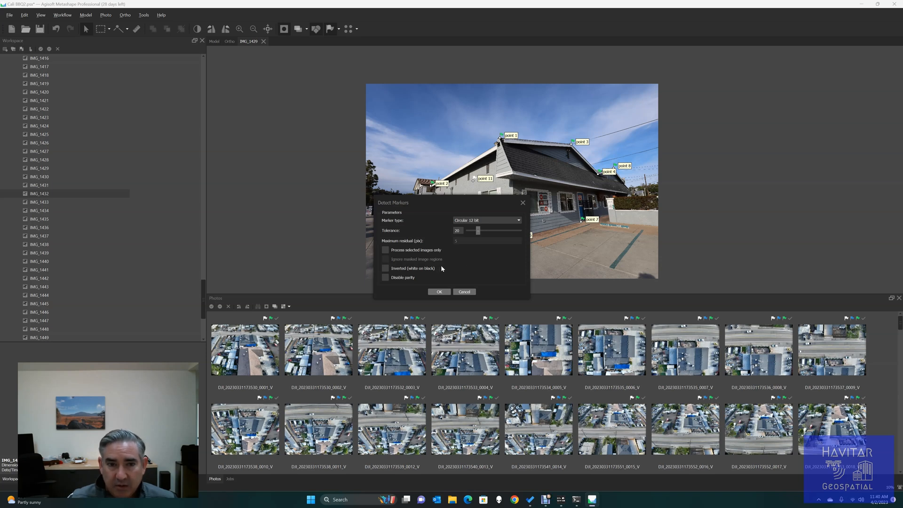
{"action": "left_click", "coordinate": [445, 293]}
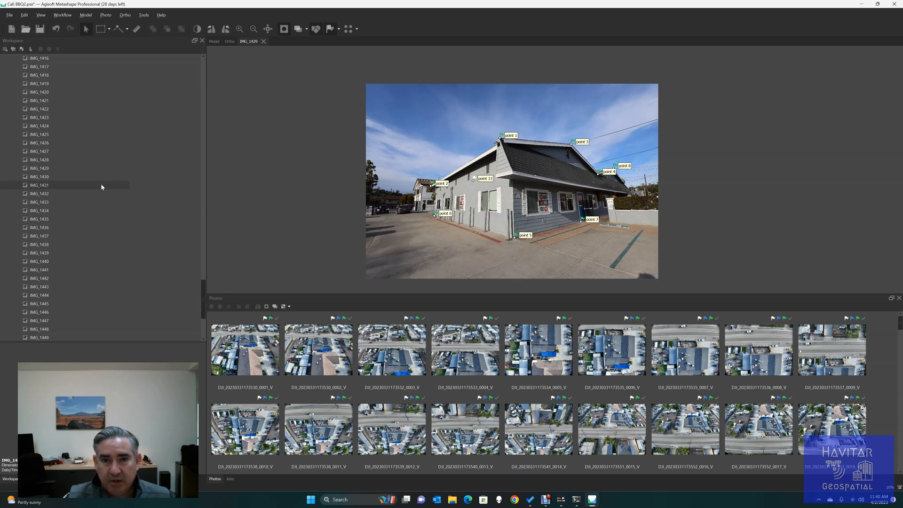
Recheck the position of point 11 near the roof corner in IMG_1422 and IMG_1423, and review IMG_1420.
{"action": "double_click", "coordinate": [43, 110]}
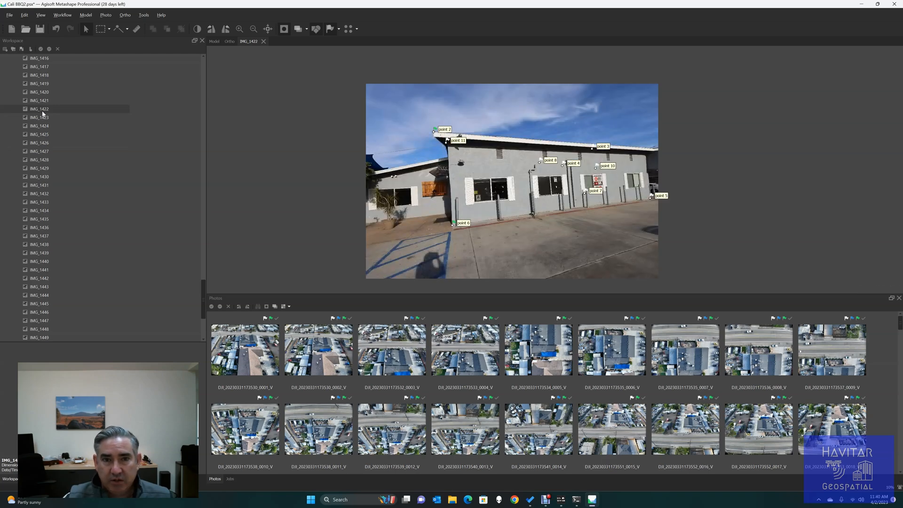
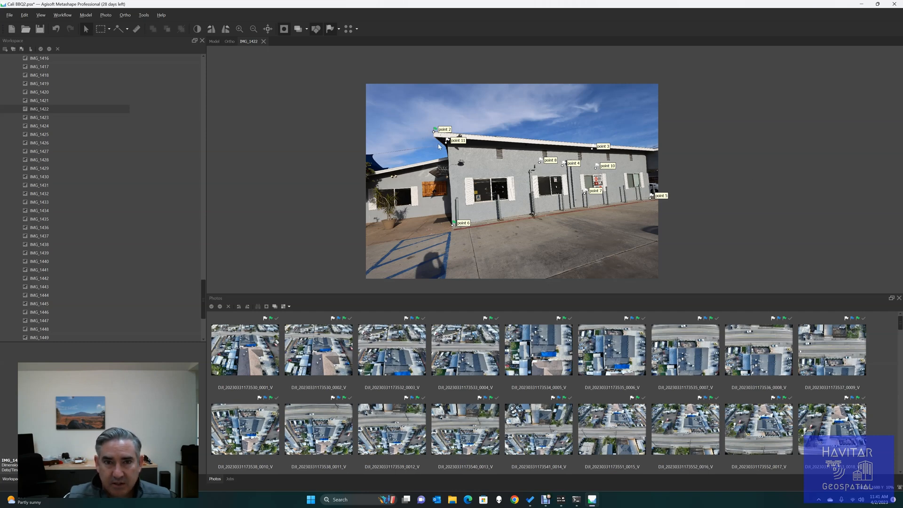
{"action": "scroll", "coordinate": [438, 147], "scroll_direction": "up", "scroll_amount": 5}
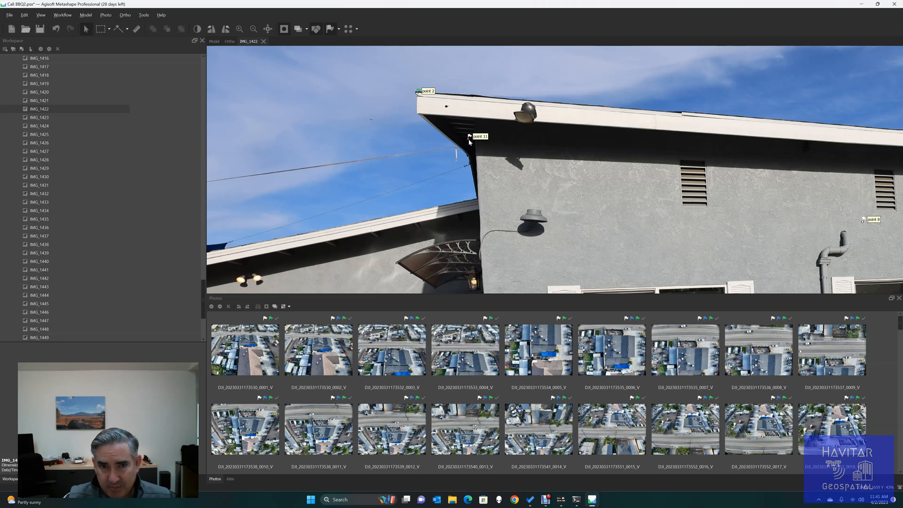
{"action": "double_click", "coordinate": [37, 121]}
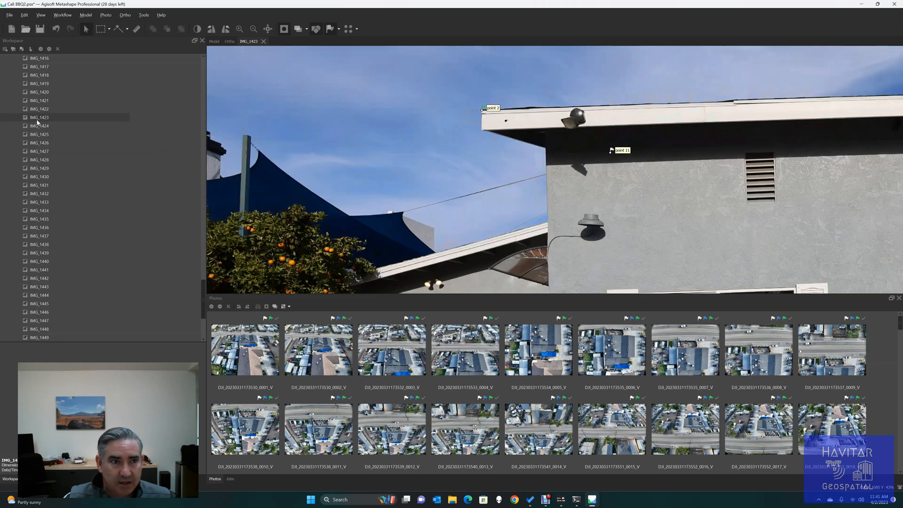
{"action": "double_click", "coordinate": [43, 92]}
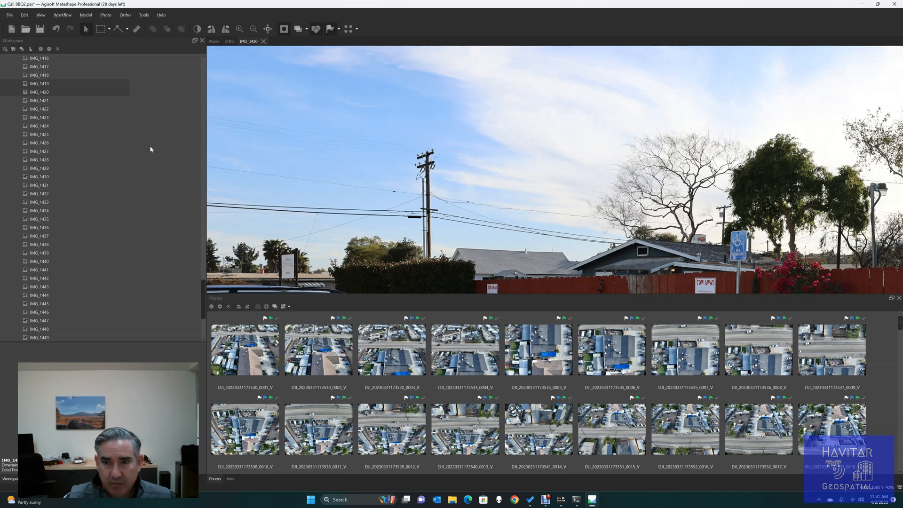
Review ground photos IMG_1411 back through IMG_1407 for their projected markers.
{"action": "scroll", "coordinate": [368, 196], "scroll_direction": "down", "scroll_amount": 3}
{"action": "scroll", "coordinate": [46, 202], "scroll_direction": "up", "scroll_amount": 6}
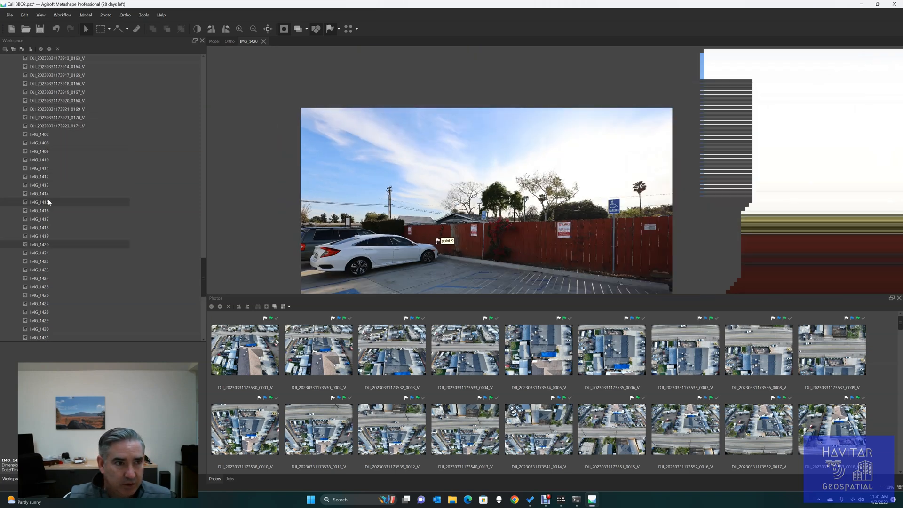
{"action": "double_click", "coordinate": [47, 169]}
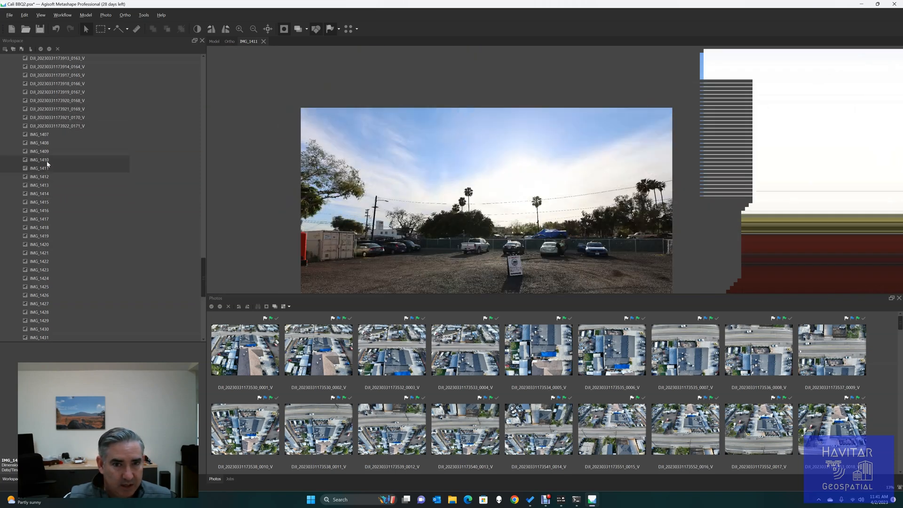
{"action": "double_click", "coordinate": [47, 160]}
{"action": "double_click", "coordinate": [45, 152]}
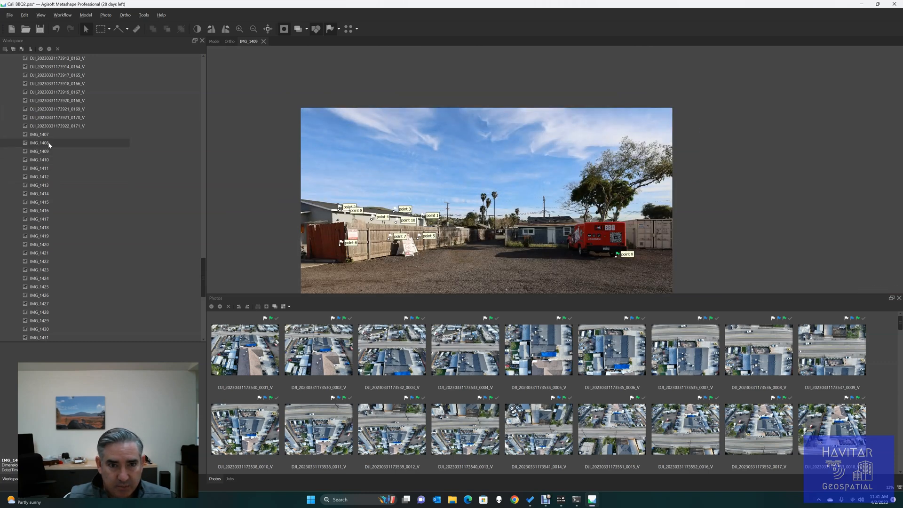
{"action": "double_click", "coordinate": [48, 143]}
{"action": "double_click", "coordinate": [49, 136]}
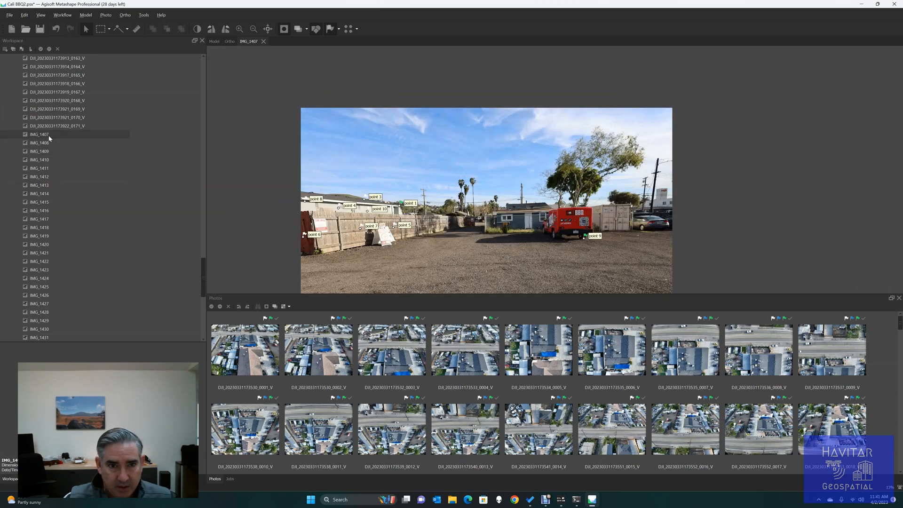
Review ground photos IMG_1411 to IMG_1414 and IMG_1416 to IMG_1418 for visible markers.
{"action": "double_click", "coordinate": [47, 168]}
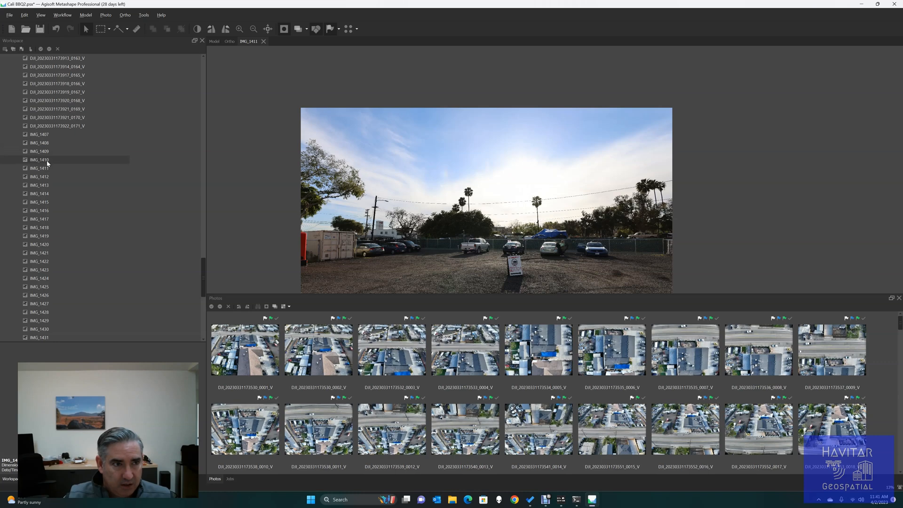
{"action": "double_click", "coordinate": [40, 177]}
{"action": "double_click", "coordinate": [41, 185]}
{"action": "double_click", "coordinate": [42, 193]}
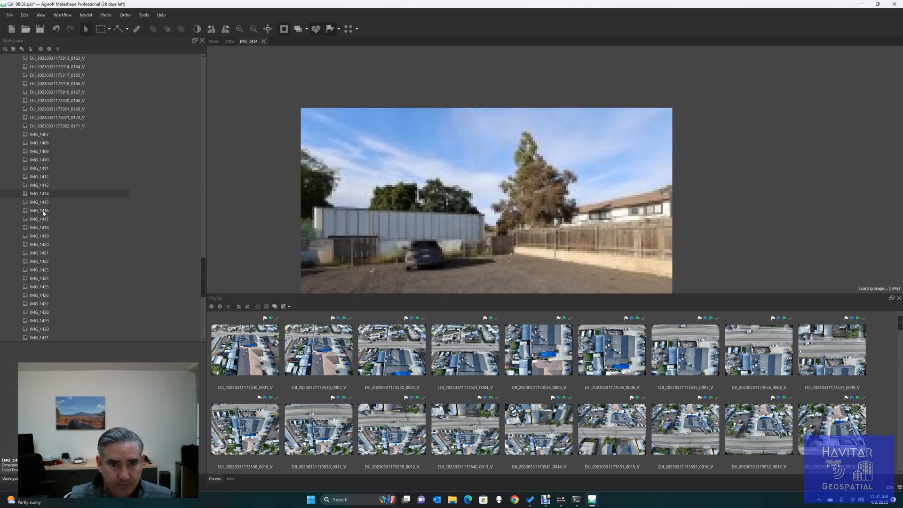
{"action": "double_click", "coordinate": [43, 211]}
{"action": "double_click", "coordinate": [38, 219]}
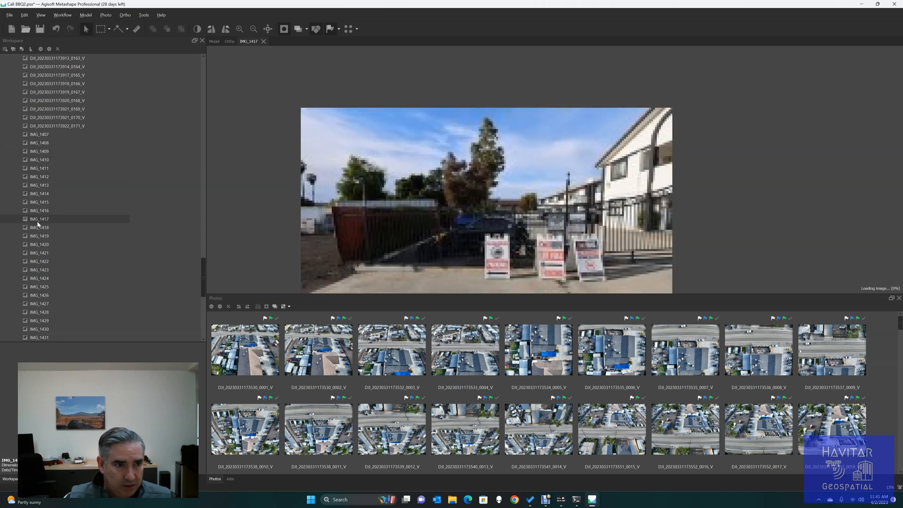
{"action": "double_click", "coordinate": [39, 228]}
Open IMG_1419 and check the markers along the roofline, including points 11, 2, 3 and 1.
{"action": "double_click", "coordinate": [39, 236]}
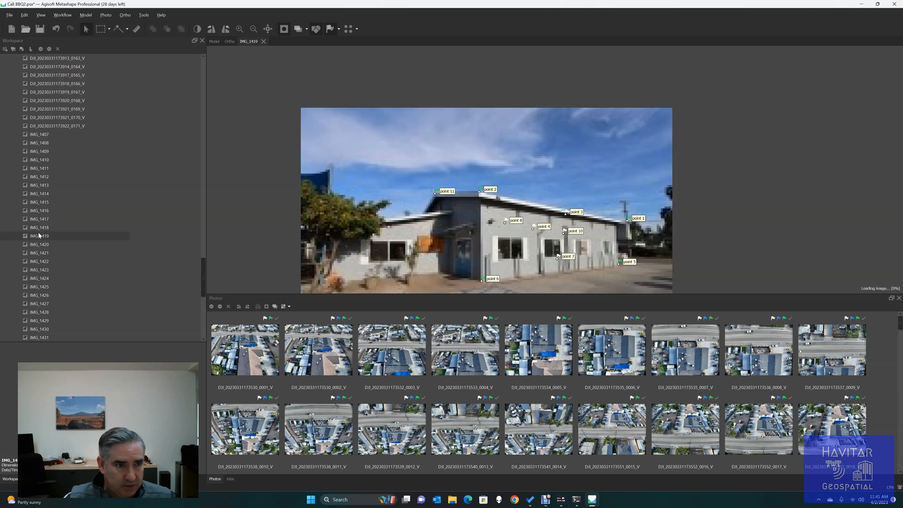
{"action": "scroll", "coordinate": [454, 194], "scroll_direction": "up", "scroll_amount": 5}
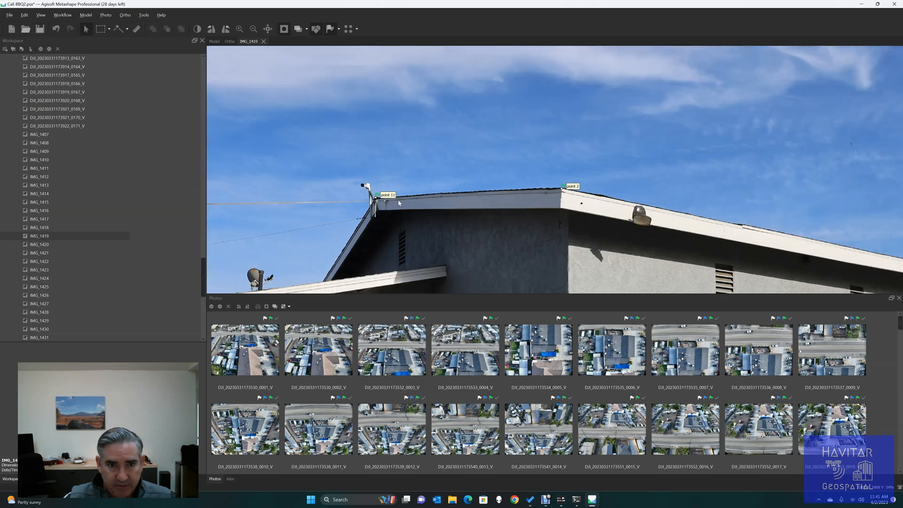
{"action": "scroll", "coordinate": [564, 219], "scroll_direction": "down", "scroll_amount": 5}
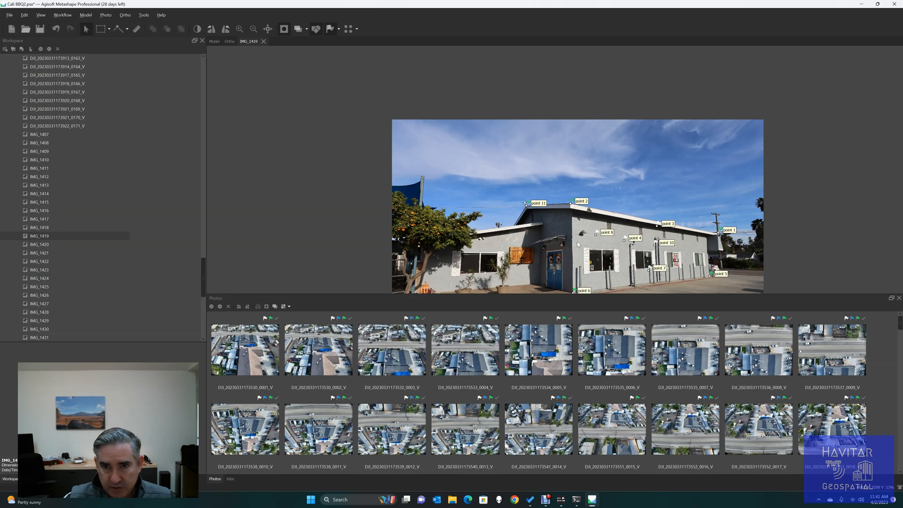
{"action": "scroll", "coordinate": [720, 233], "scroll_direction": "up", "scroll_amount": 5}
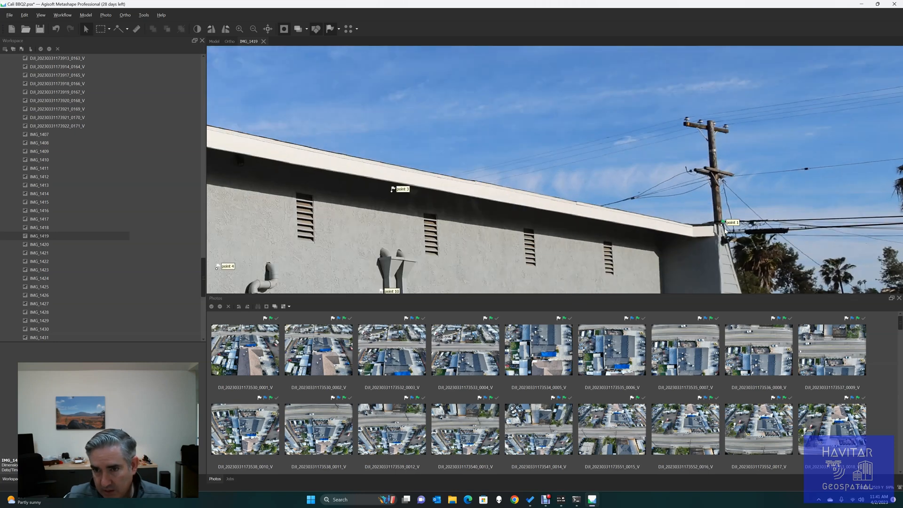
{"action": "scroll", "coordinate": [719, 232], "scroll_direction": "down", "scroll_amount": 5}
{"action": "scroll", "coordinate": [708, 296], "scroll_direction": "up", "scroll_amount": 1}
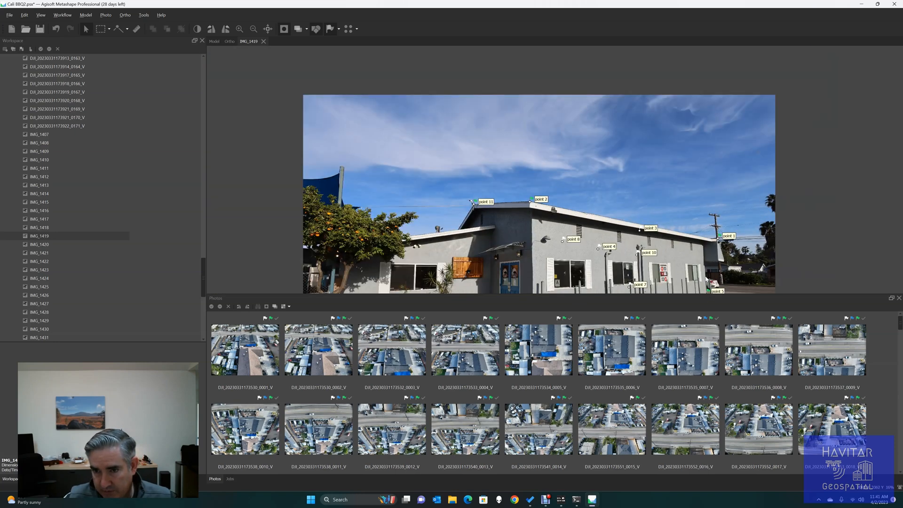
{"action": "scroll", "coordinate": [710, 266], "scroll_direction": "down", "scroll_amount": 5}
{"action": "scroll", "coordinate": [652, 163], "scroll_direction": "up", "scroll_amount": 5}
Nudge point 5 onto the foot of the building's far corner in IMG_1419.
{"action": "scroll", "coordinate": [652, 163], "scroll_direction": "up", "scroll_amount": 8}
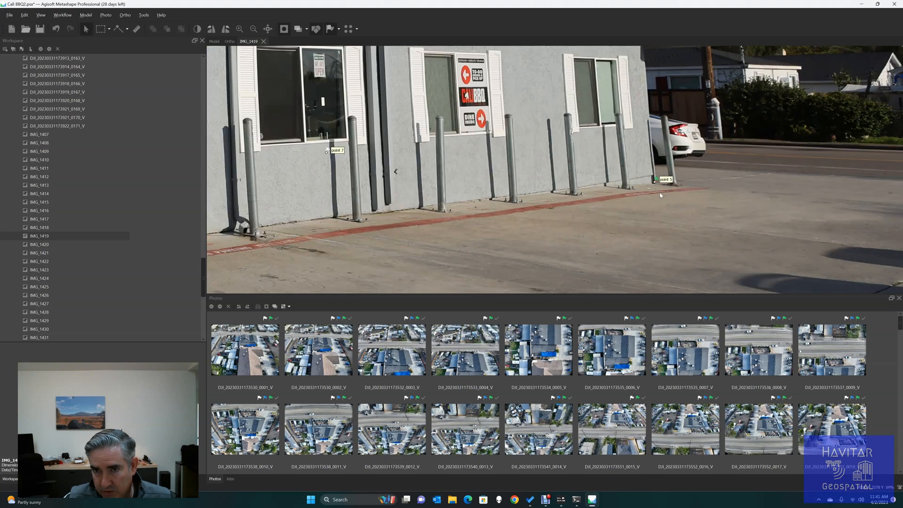
{"action": "scroll", "coordinate": [653, 183], "scroll_direction": "up", "scroll_amount": 3}
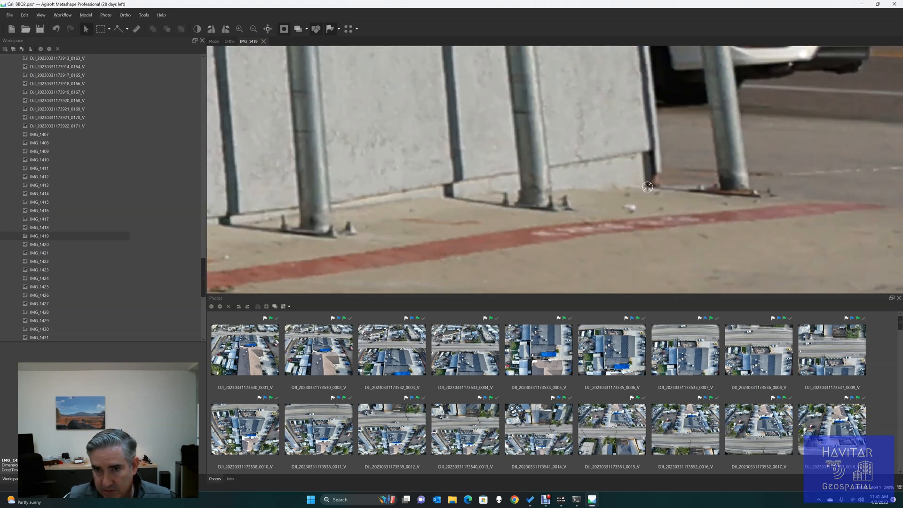
{"action": "left_click_drag", "start_coordinate": [647, 187], "coordinate": [646, 185]}
{"action": "scroll", "coordinate": [586, 186], "scroll_direction": "down", "scroll_amount": 10}
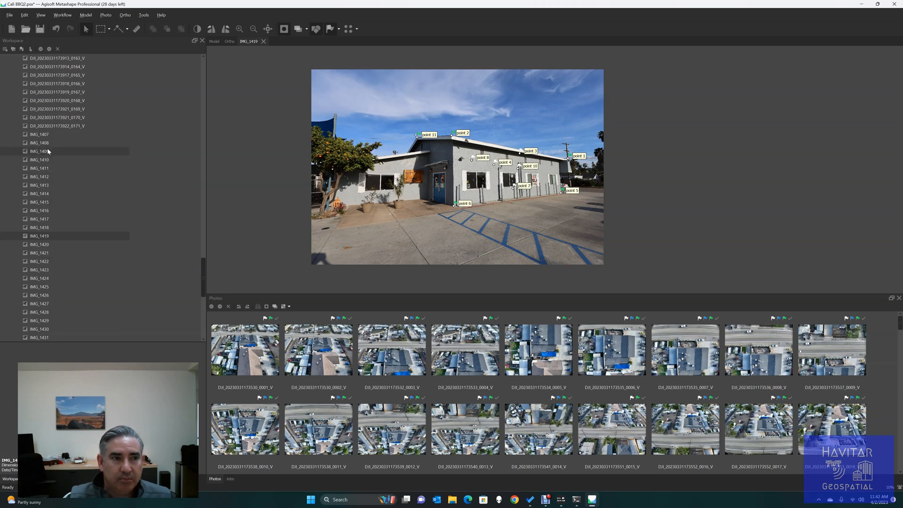
Go through ground photos from IMG_1407 to IMG_1419 again and examine the side-wall markers in IMG_1419.
{"action": "left_click", "coordinate": [47, 135]}
{"action": "double_click", "coordinate": [46, 135]}
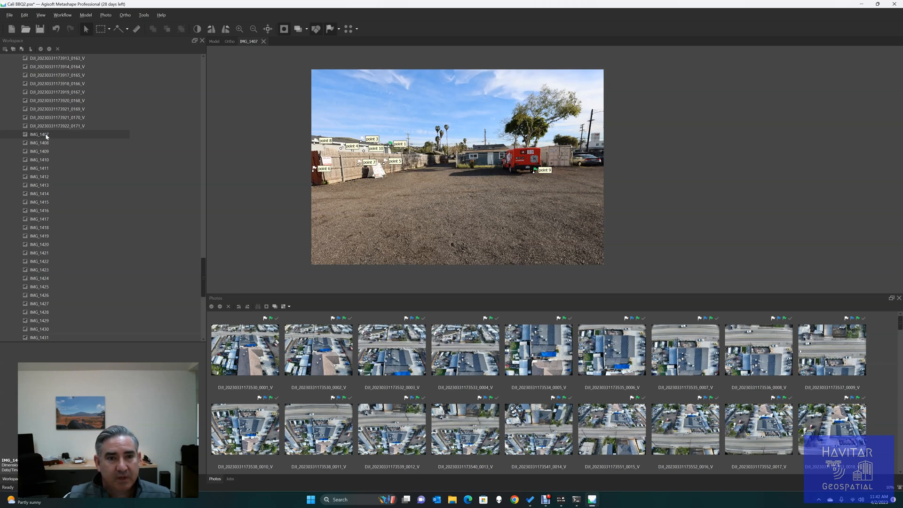
{"action": "double_click", "coordinate": [47, 143]}
{"action": "double_click", "coordinate": [38, 167]}
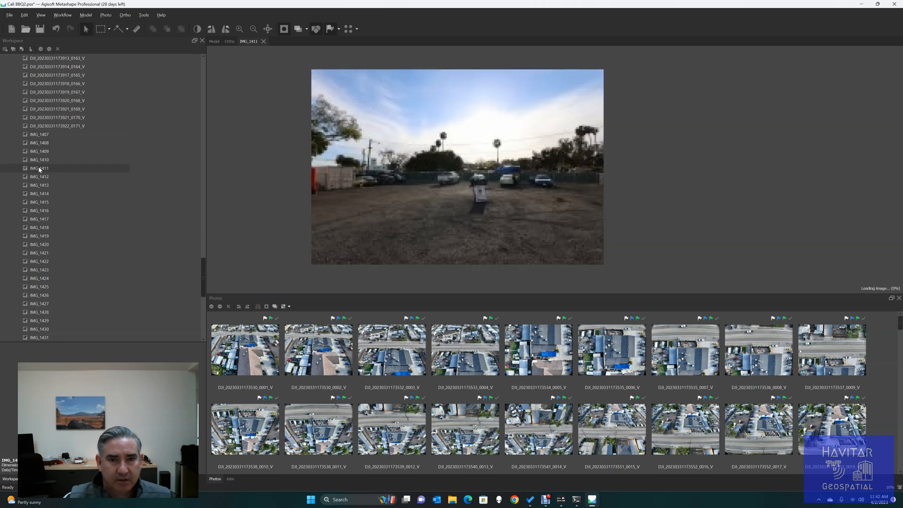
{"action": "double_click", "coordinate": [34, 193]}
{"action": "double_click", "coordinate": [32, 211]}
{"action": "double_click", "coordinate": [33, 228]}
{"action": "double_click", "coordinate": [49, 217]}
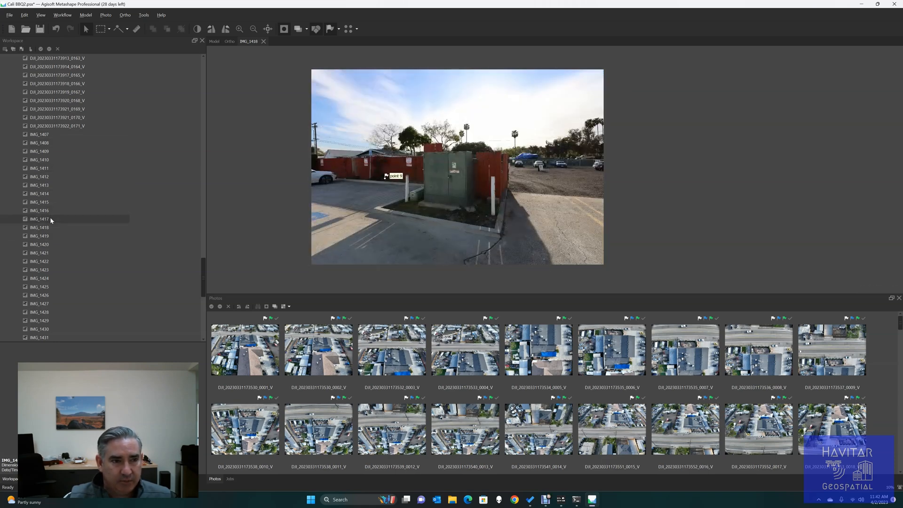
{"action": "double_click", "coordinate": [43, 231]}
{"action": "double_click", "coordinate": [44, 237]}
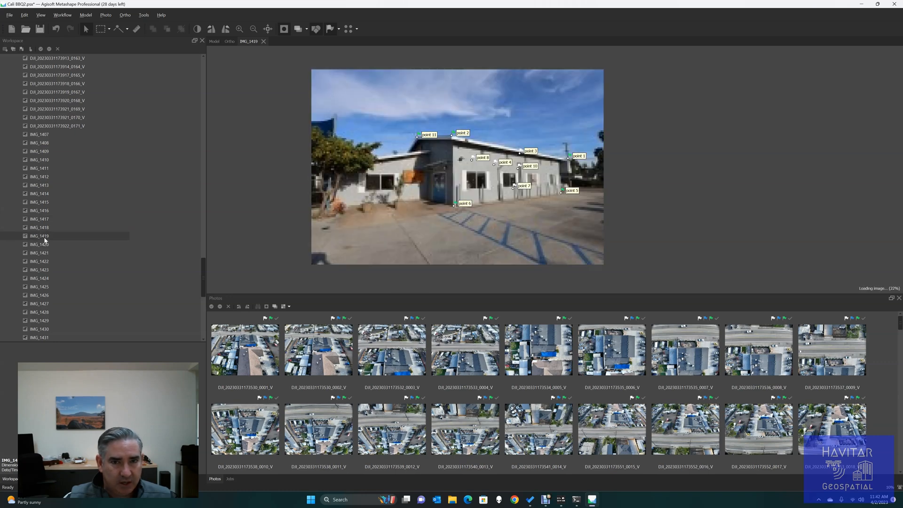
{"action": "scroll", "coordinate": [581, 165], "scroll_direction": "up", "scroll_amount": 5}
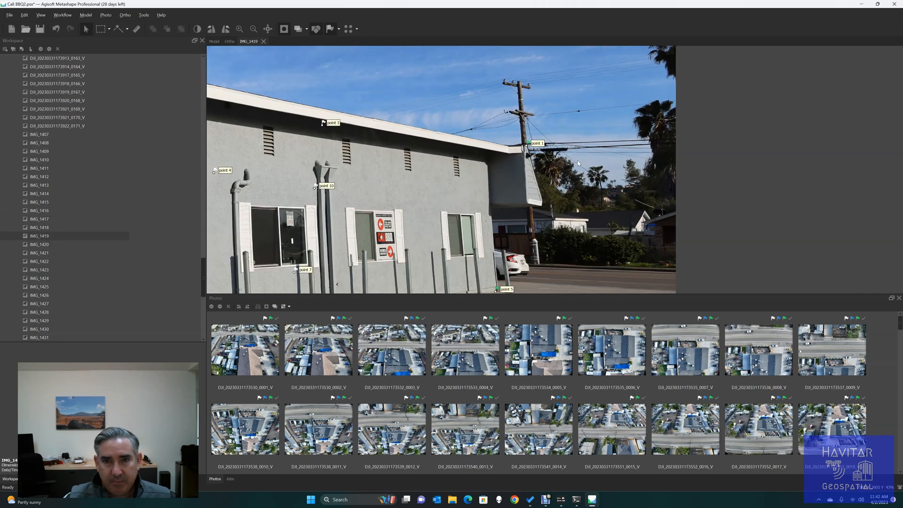
{"action": "scroll", "coordinate": [526, 147], "scroll_direction": "down", "scroll_amount": 5}
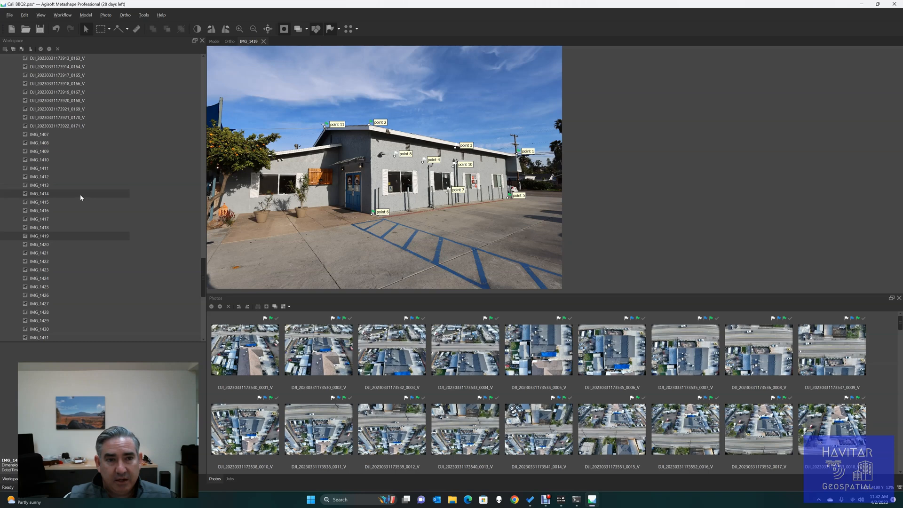
Compare marker positions on the building across IMG_1420 to IMG_1426 and in IMG_1445.
{"action": "scroll", "coordinate": [80, 193], "scroll_direction": "down", "scroll_amount": 5}
{"action": "scroll", "coordinate": [76, 188], "scroll_direction": "up", "scroll_amount": 3}
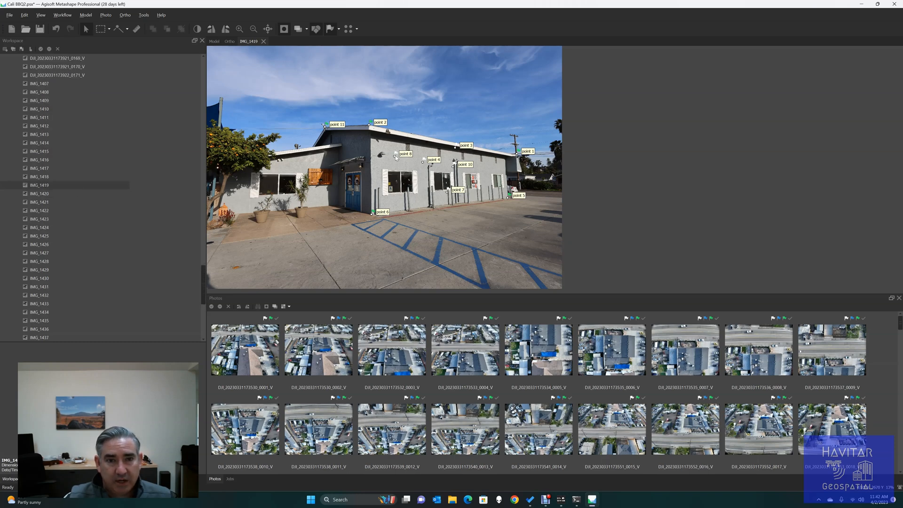
{"action": "double_click", "coordinate": [44, 194]}
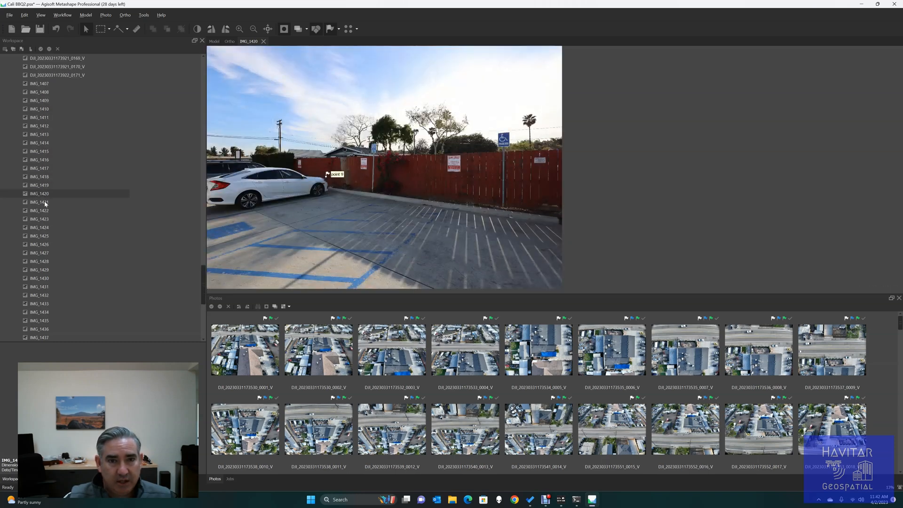
{"action": "double_click", "coordinate": [45, 203]}
{"action": "double_click", "coordinate": [44, 211]}
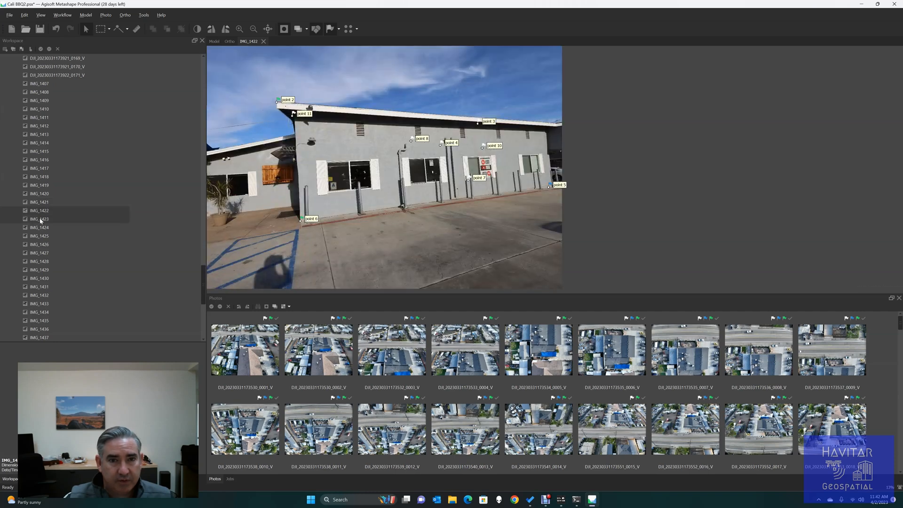
{"action": "double_click", "coordinate": [42, 219]}
{"action": "double_click", "coordinate": [40, 228]}
{"action": "double_click", "coordinate": [40, 235]}
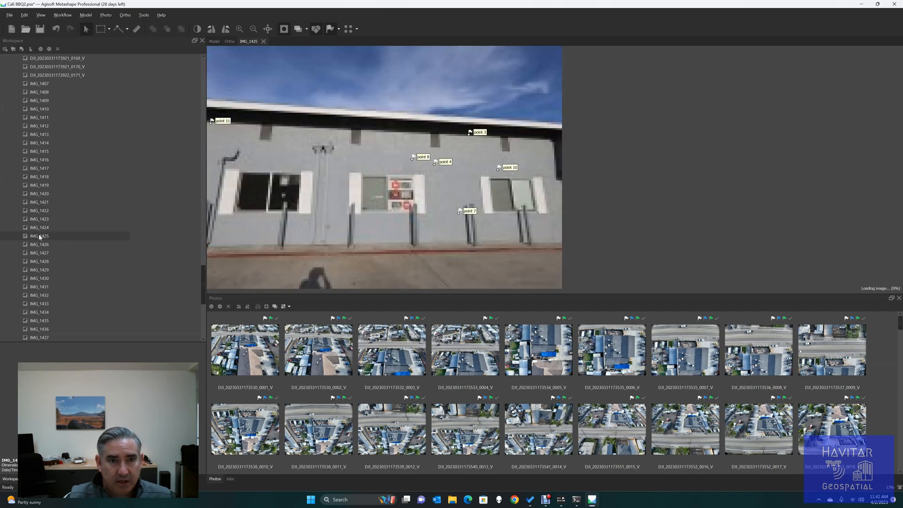
{"action": "double_click", "coordinate": [39, 243]}
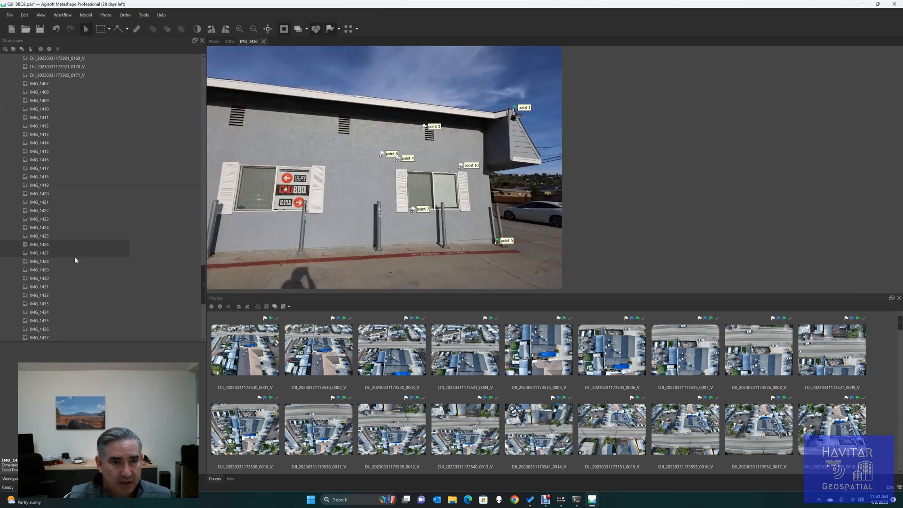
{"action": "scroll", "coordinate": [44, 262], "scroll_direction": "down", "scroll_amount": 9}
{"action": "double_click", "coordinate": [46, 204]}
{"action": "double_click", "coordinate": [39, 177]}
Open IMG_1410 and examine point 9 at the base of the red BBQ truck's wheel.
{"action": "scroll", "coordinate": [43, 188], "scroll_direction": "up", "scroll_amount": 14}
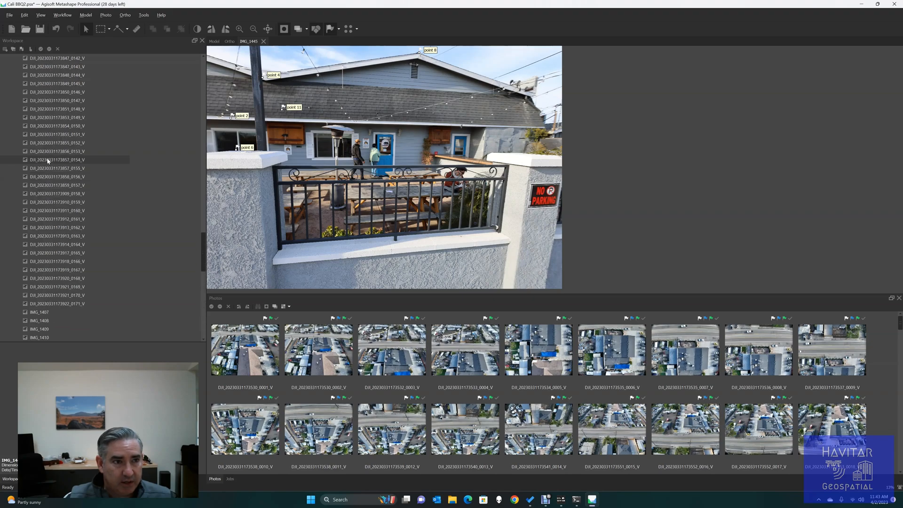
{"action": "double_click", "coordinate": [38, 237]}
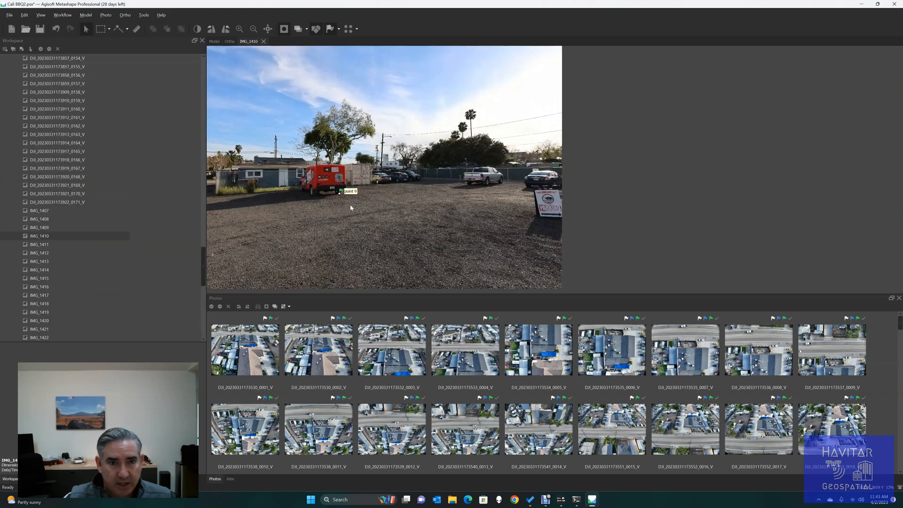
{"action": "scroll", "coordinate": [338, 197], "scroll_direction": "up", "scroll_amount": 10}
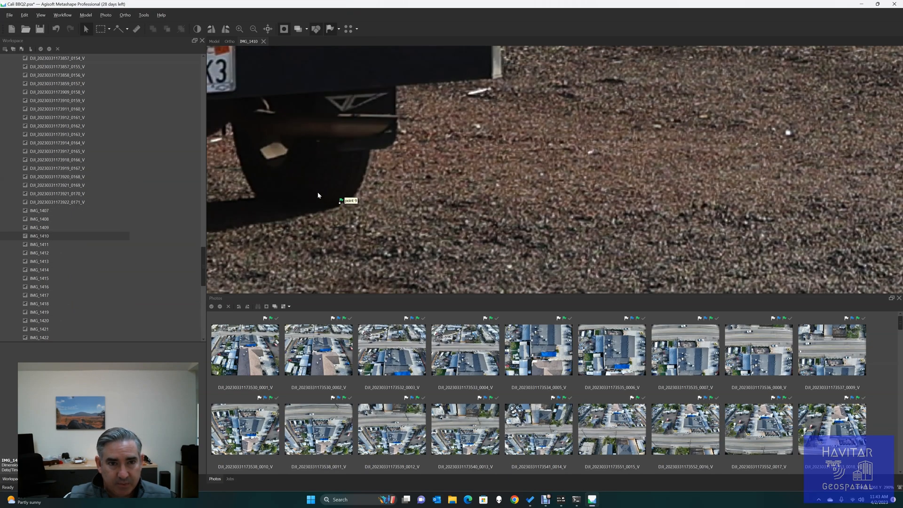
{"action": "scroll", "coordinate": [341, 204], "scroll_direction": "down", "scroll_amount": 12}
{"action": "scroll", "coordinate": [347, 203], "scroll_direction": "up", "scroll_amount": 3}
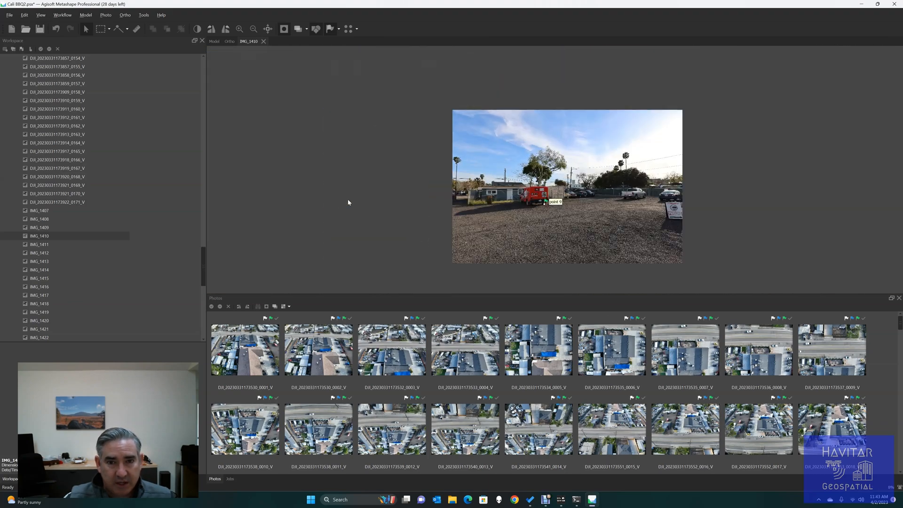
Open the ultra high quality point cloud, switch to the 2,000,000-face 3D model, and inspect the markers around the building.
{"action": "scroll", "coordinate": [96, 282], "scroll_direction": "down", "scroll_amount": 15}
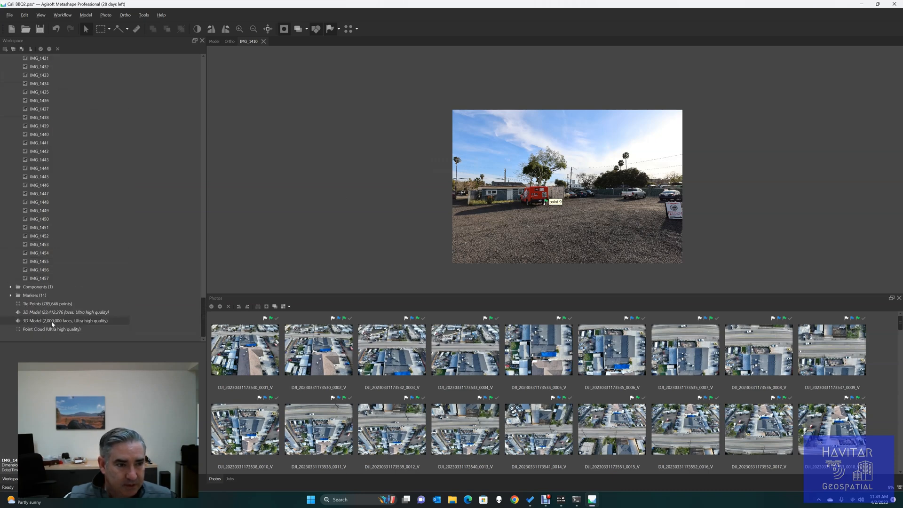
{"action": "left_click", "coordinate": [54, 329]}
{"action": "double_click", "coordinate": [54, 328]}
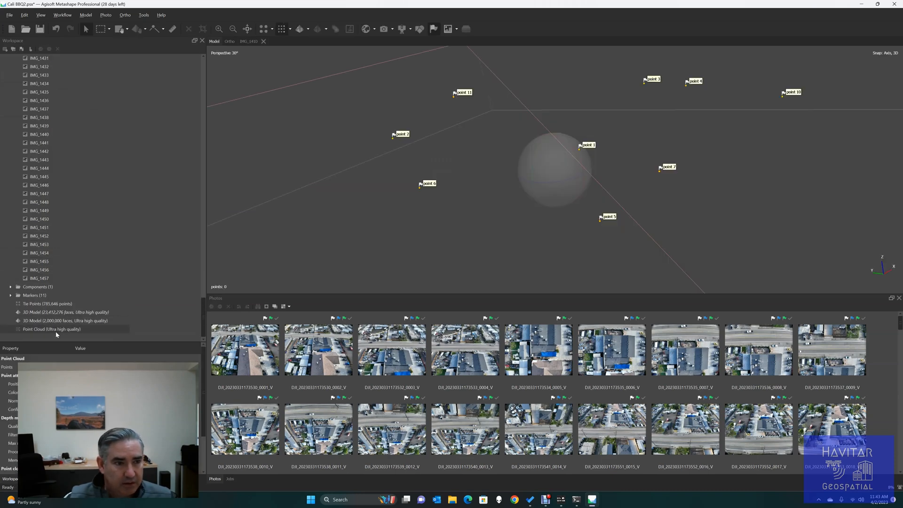
{"action": "double_click", "coordinate": [63, 320]}
{"action": "left_click_drag", "start_coordinate": [449, 205], "coordinate": [610, 233]}
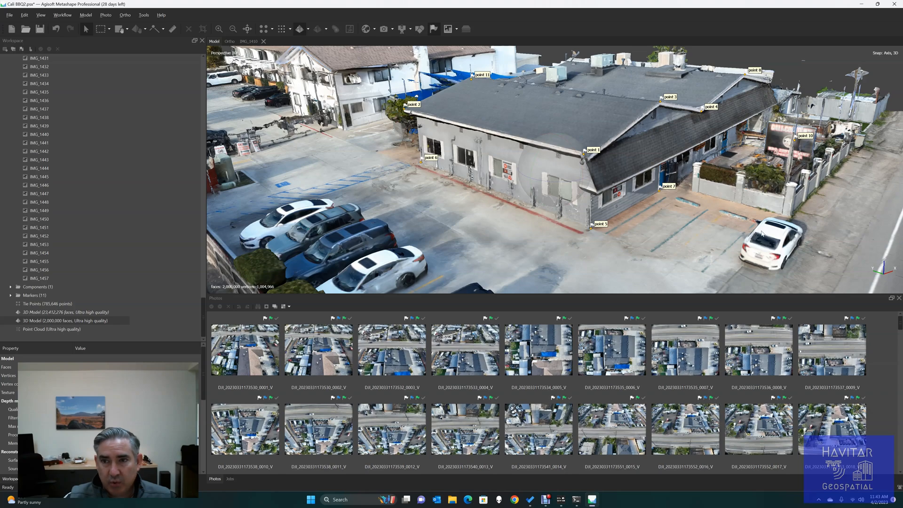
Examine point 9 beside the red BBQ truck in the model and its location in the parking lot relative to the building.
{"action": "scroll", "coordinate": [762, 234], "scroll_direction": "down", "scroll_amount": 3}
{"action": "middle_click_drag", "start_coordinate": [301, 175], "coordinate": [755, 113]}
{"action": "middle_click_drag", "start_coordinate": [385, 144], "coordinate": [446, 149]}
{"action": "left_click_drag", "start_coordinate": [446, 155], "coordinate": [519, 184]}
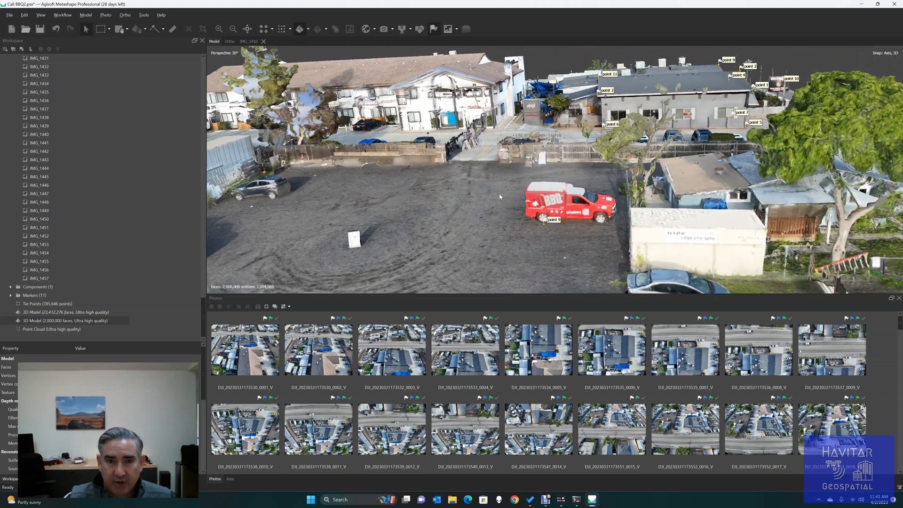
{"action": "scroll", "coordinate": [514, 211], "scroll_direction": "down", "scroll_amount": 4}
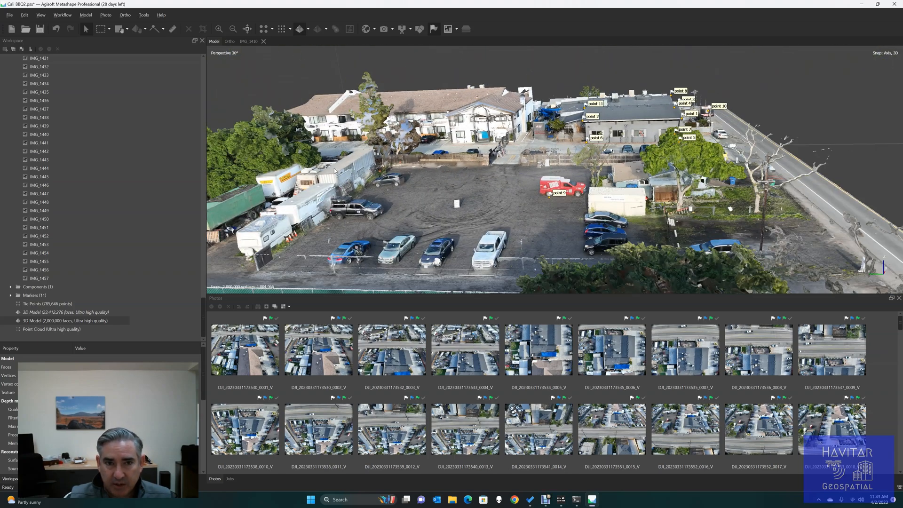
Select the ground photos from IMG_1407 to IMG_1457, review the Align Selected Cameras option, and dismiss it without aligning.
{"action": "scroll", "coordinate": [549, 207], "scroll_direction": "up", "scroll_amount": 3}
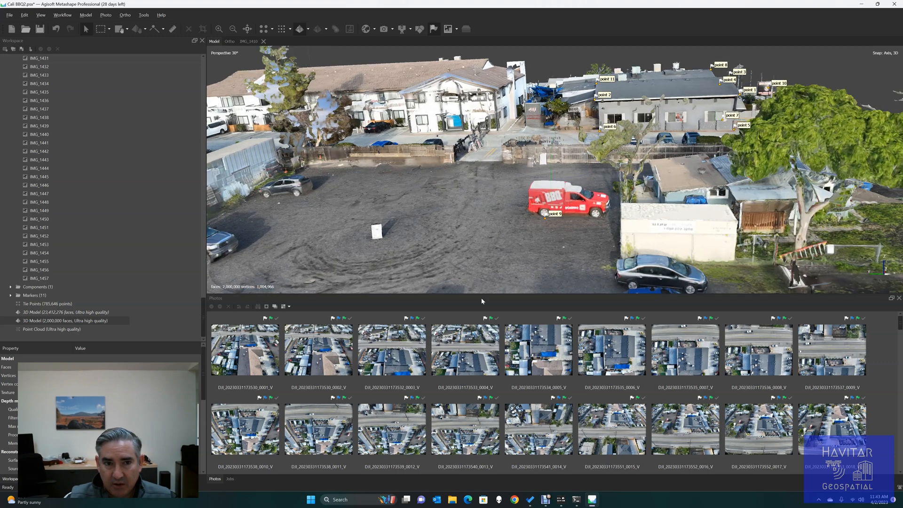
{"action": "scroll", "coordinate": [94, 218], "scroll_direction": "up", "scroll_amount": 7}
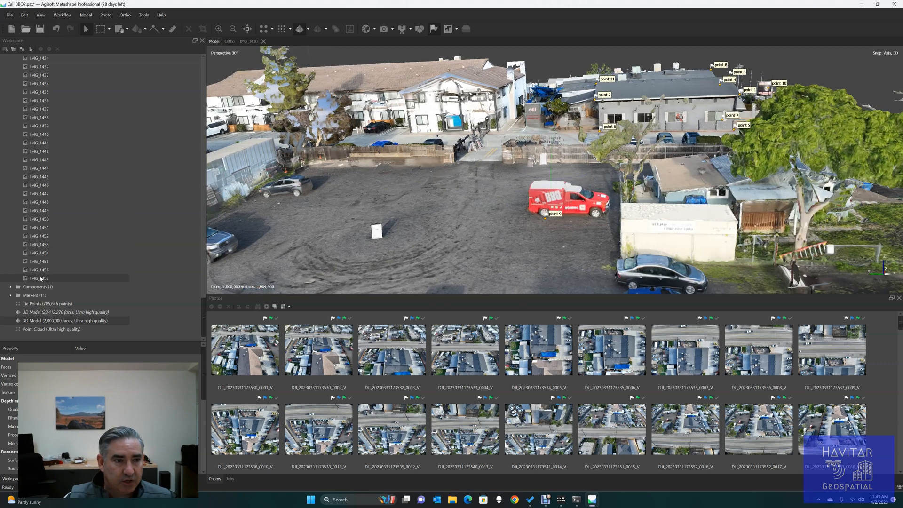
{"action": "scroll", "coordinate": [103, 212], "scroll_direction": "up", "scroll_amount": 8}
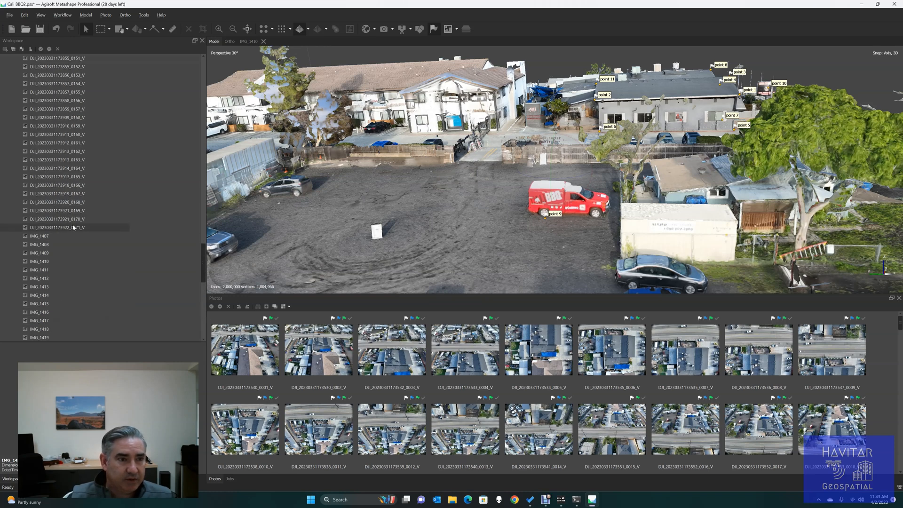
{"action": "left_click", "coordinate": [39, 239], "text": "shift"}
{"action": "right_click", "coordinate": [46, 247]}
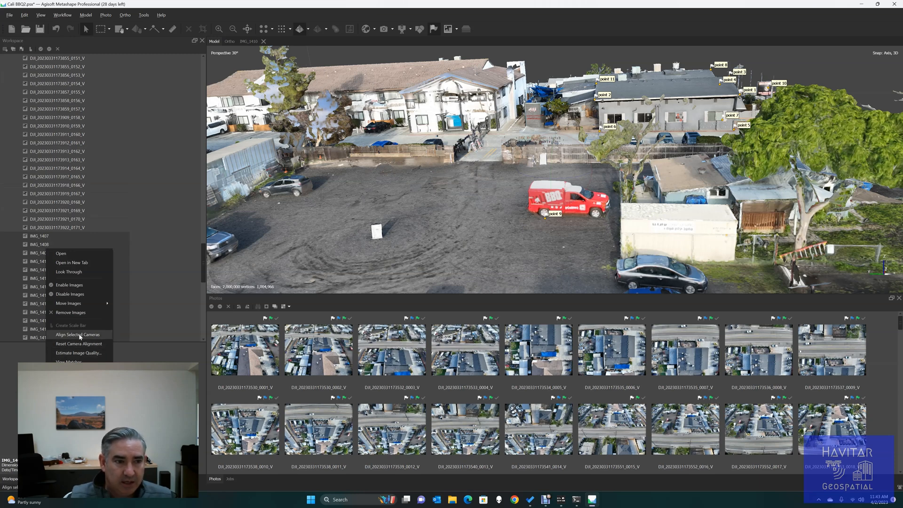
{"action": "left_click", "coordinate": [193, 223]}
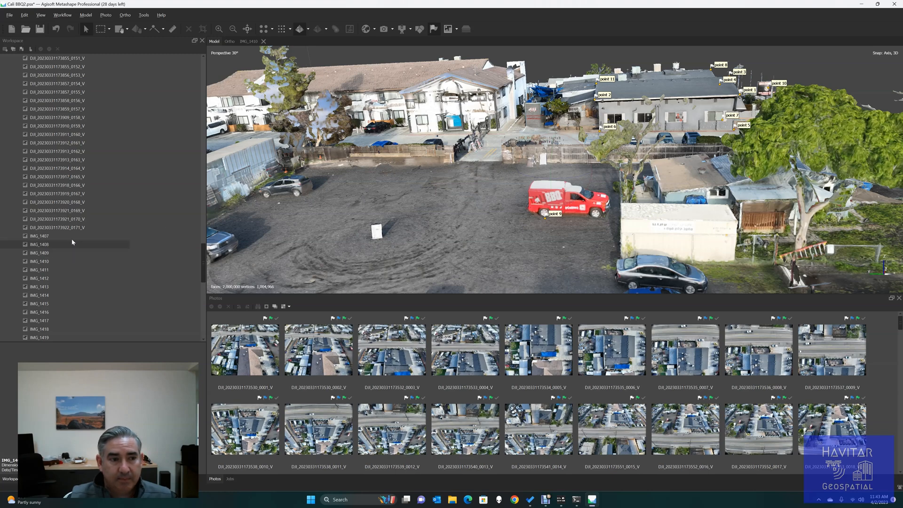
{"action": "scroll", "coordinate": [77, 240], "scroll_direction": "down", "scroll_amount": 5}
{"action": "scroll", "coordinate": [81, 246], "scroll_direction": "down", "scroll_amount": 10}
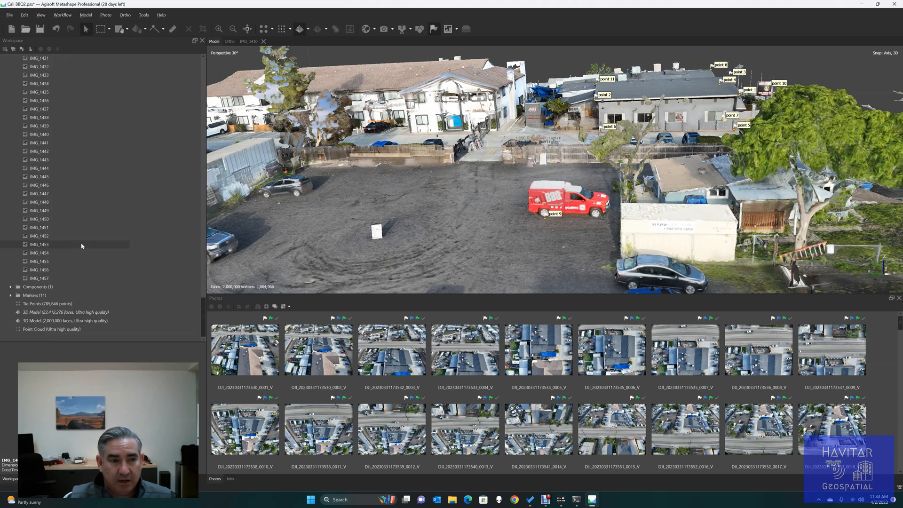
Show the camera positions in the model view and compare the drone photo locations with the ground photo locations.
{"action": "scroll", "coordinate": [435, 193], "scroll_direction": "down", "scroll_amount": 5}
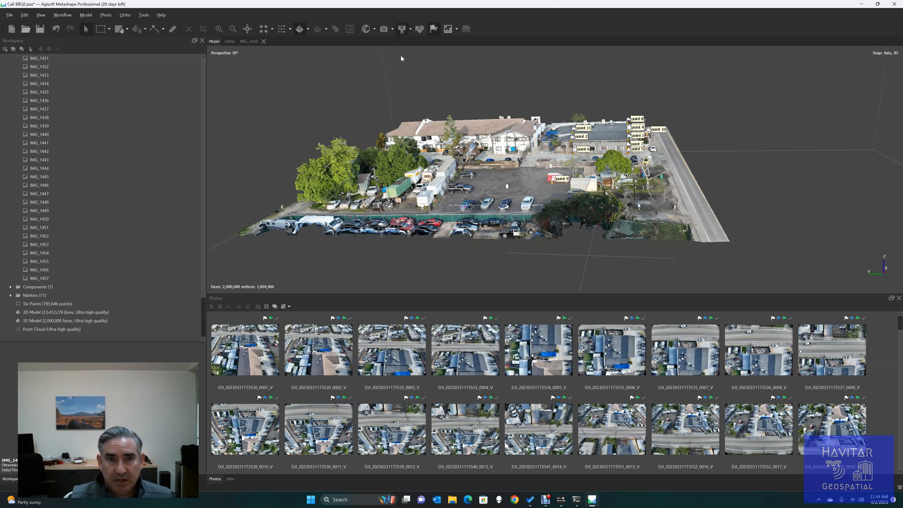
{"action": "scroll", "coordinate": [439, 61], "scroll_direction": "down", "scroll_amount": 3}
{"action": "scroll", "coordinate": [439, 65], "scroll_direction": "up", "scroll_amount": 5}
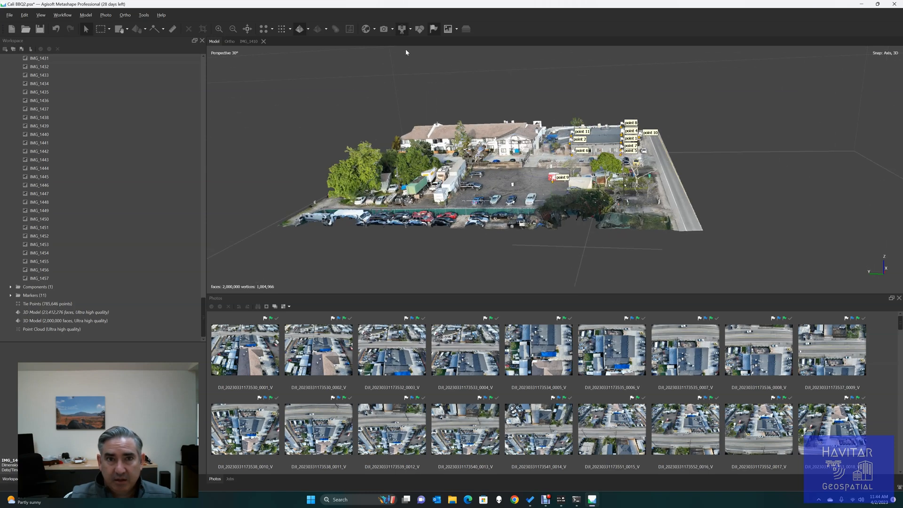
{"action": "left_click", "coordinate": [384, 31]}
{"action": "scroll", "coordinate": [513, 147], "scroll_direction": "down", "scroll_amount": 5}
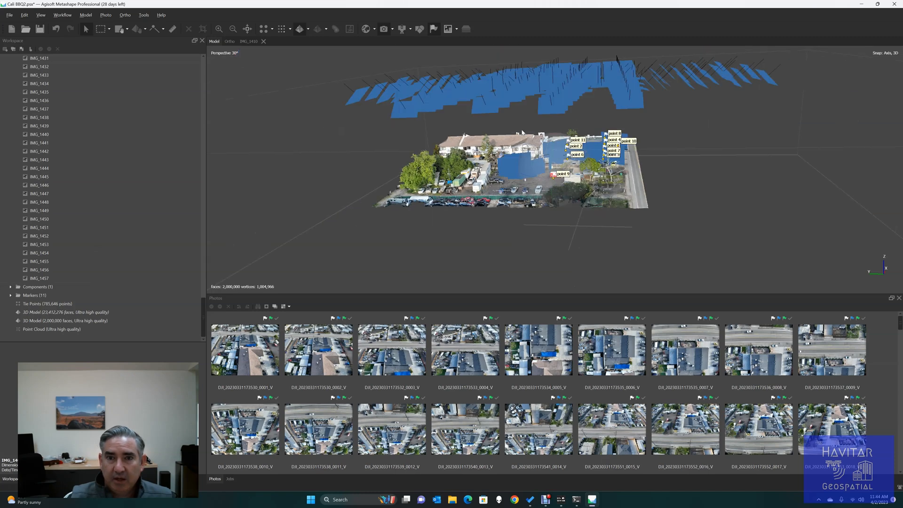
{"action": "left_click_drag", "start_coordinate": [513, 147], "coordinate": [530, 155]}
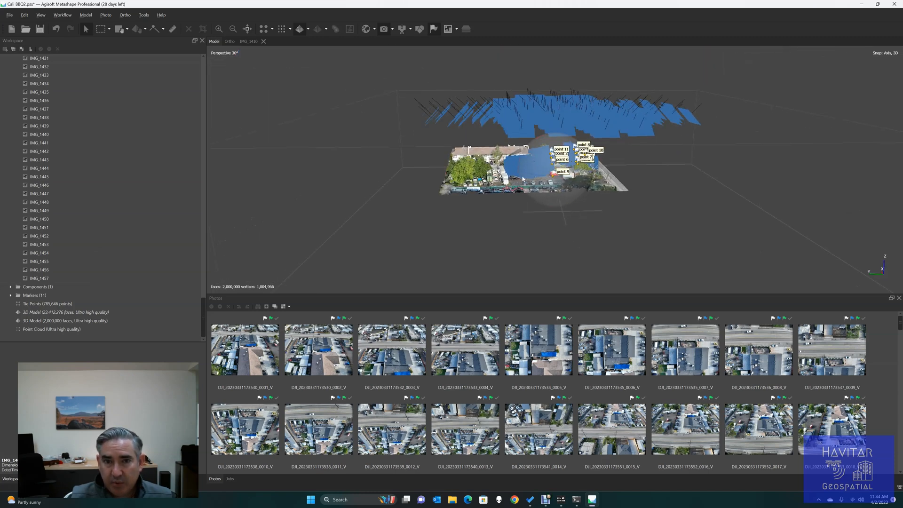
{"action": "scroll", "coordinate": [494, 192], "scroll_direction": "up", "scroll_amount": 5}
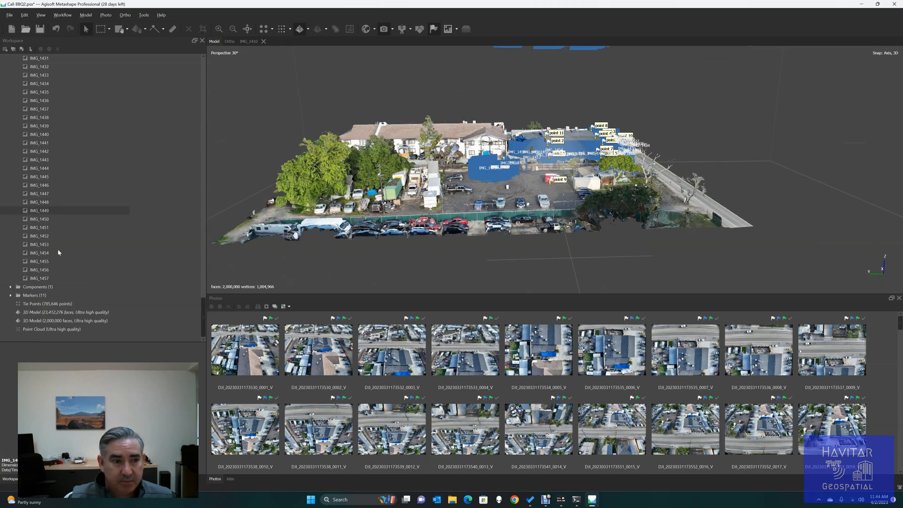
Open the ultra high quality point cloud, switch to the tie points, and inspect them around the building and parking lots.
{"action": "double_click", "coordinate": [51, 329]}
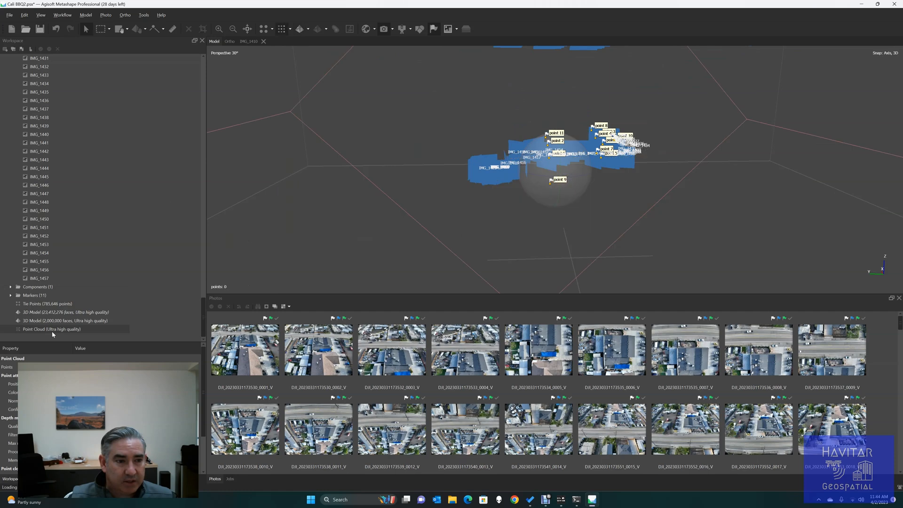
{"action": "scroll", "coordinate": [558, 188], "scroll_direction": "up", "scroll_amount": 3}
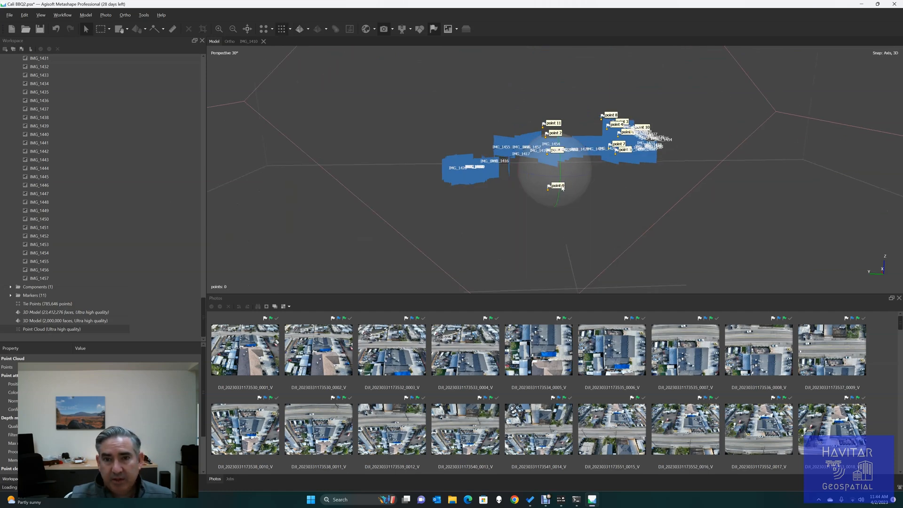
{"action": "left_click", "coordinate": [264, 30]}
{"action": "left_click_drag", "start_coordinate": [668, 153], "coordinate": [540, 175]}
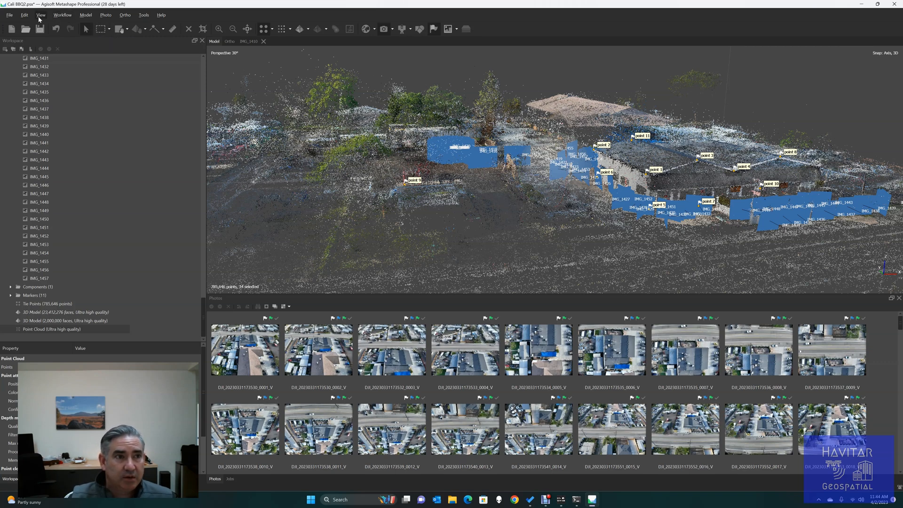
Review the Build Mesh settings, including the face count choices and advanced options, and close the dialog without building.
{"action": "left_click", "coordinate": [62, 14]}
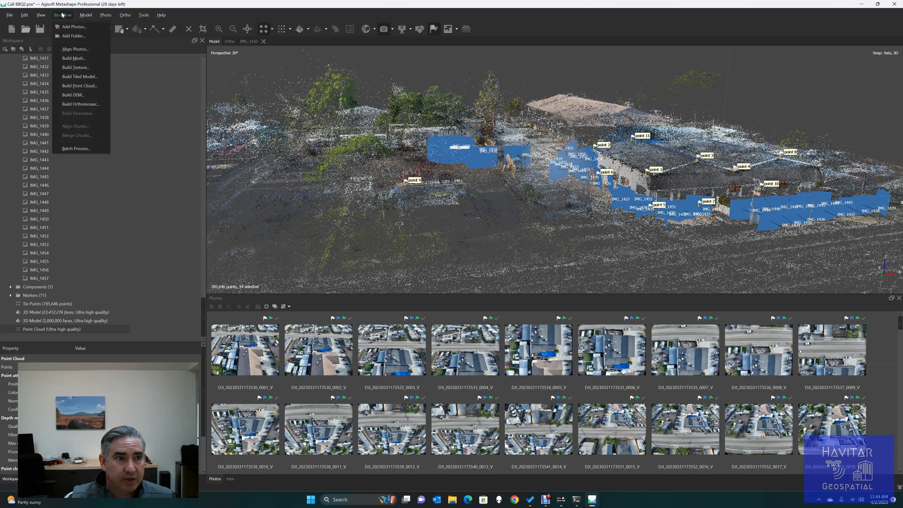
{"action": "left_click", "coordinate": [75, 58]}
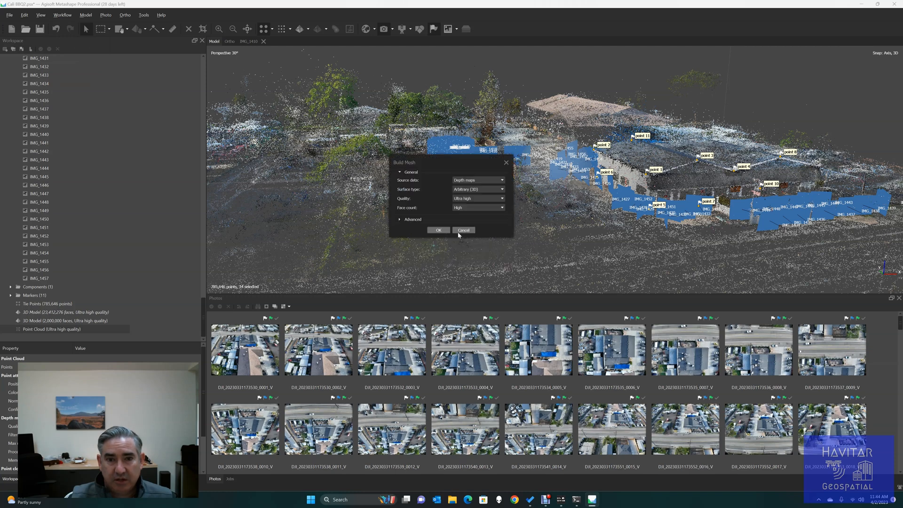
{"action": "left_click", "coordinate": [464, 209]}
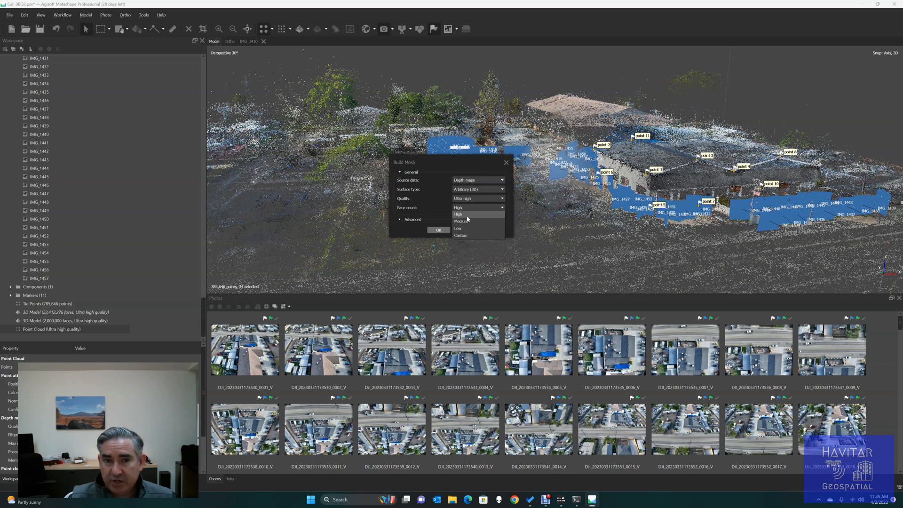
{"action": "left_click", "coordinate": [441, 203]}
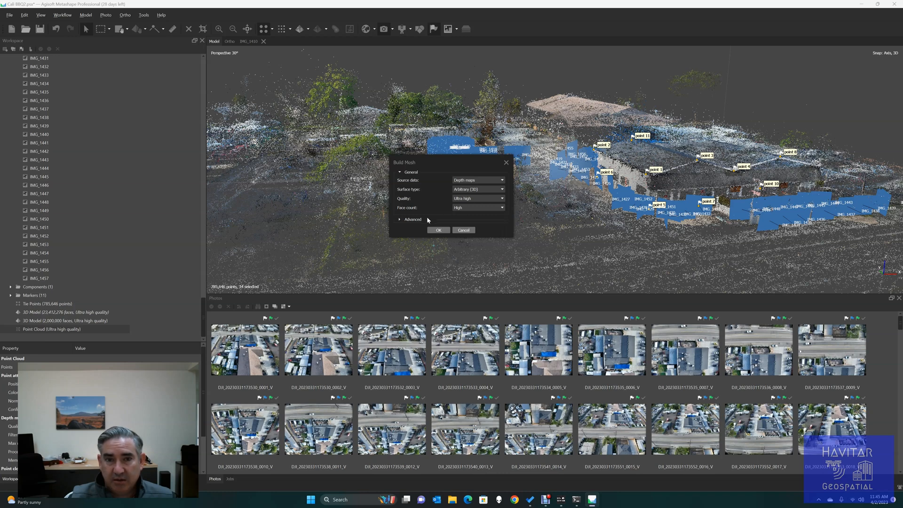
{"action": "left_click", "coordinate": [398, 220]}
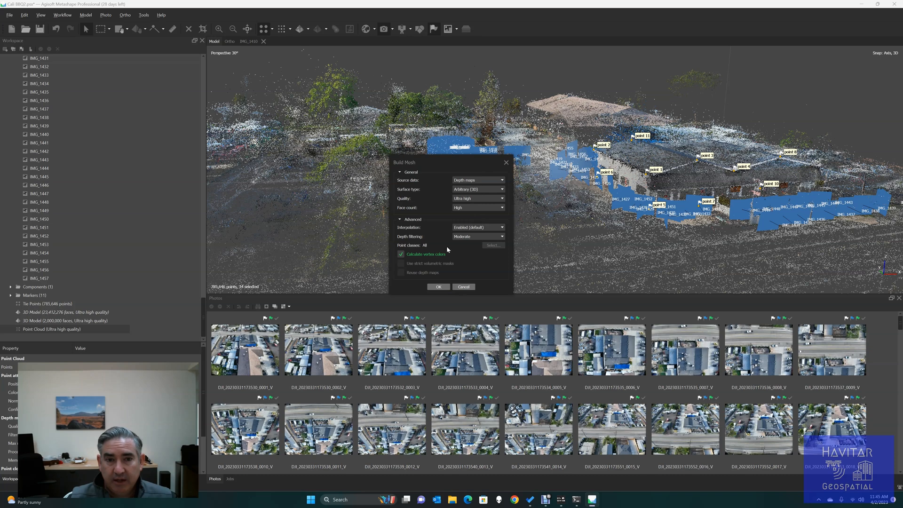
{"action": "left_click", "coordinate": [462, 288]}
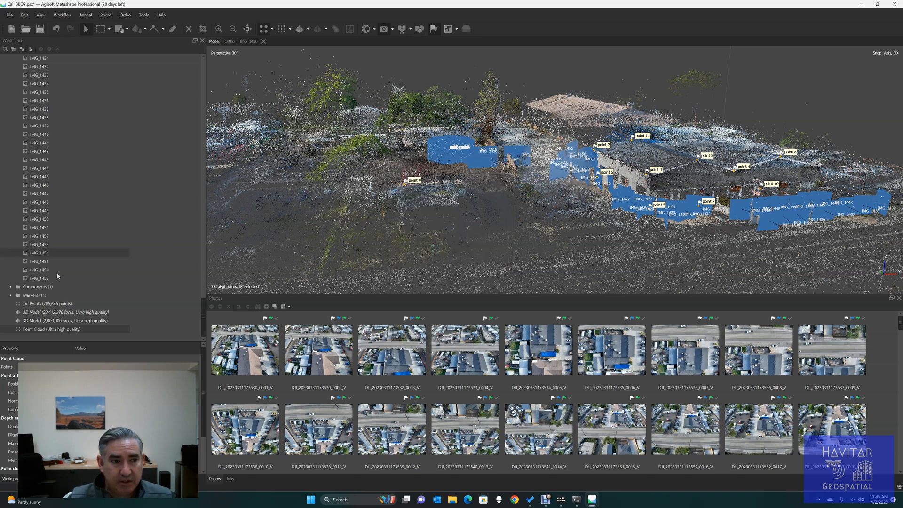
Open the 2,000,000-face 3D model and examine the drone and ground camera coverage over the whole site.
{"action": "double_click", "coordinate": [47, 322]}
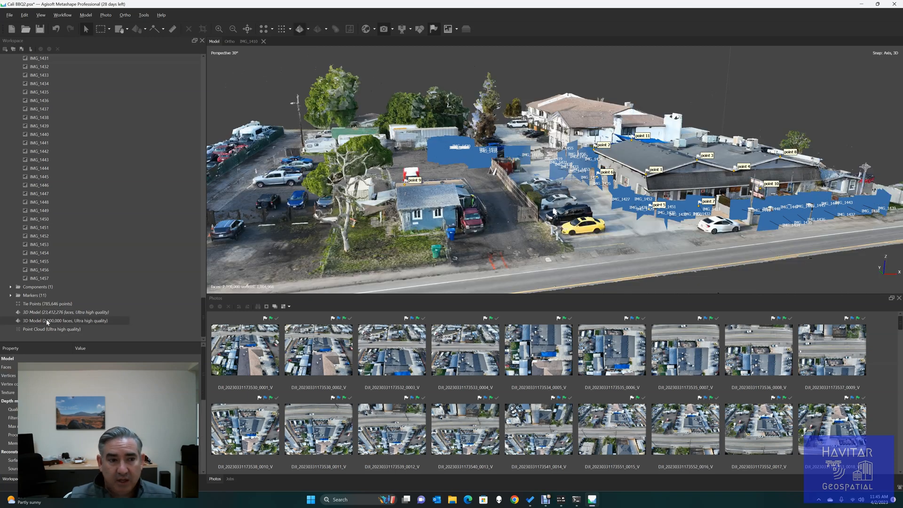
{"action": "left_click_drag", "start_coordinate": [588, 211], "coordinate": [437, 174]}
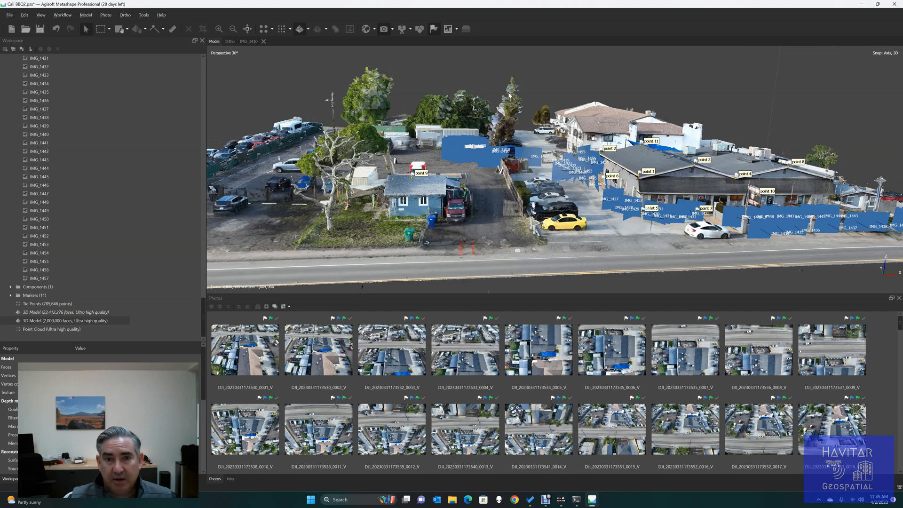
{"action": "scroll", "coordinate": [537, 98], "scroll_direction": "down", "scroll_amount": 3}
{"action": "left_click_drag", "start_coordinate": [537, 98], "coordinate": [490, 63]}
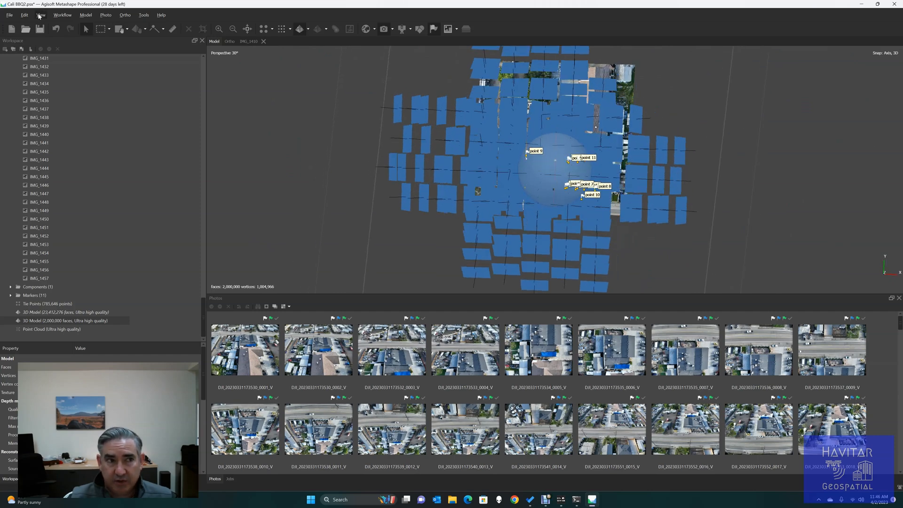
{"action": "left_click_drag", "start_coordinate": [531, 140], "coordinate": [557, 179]}
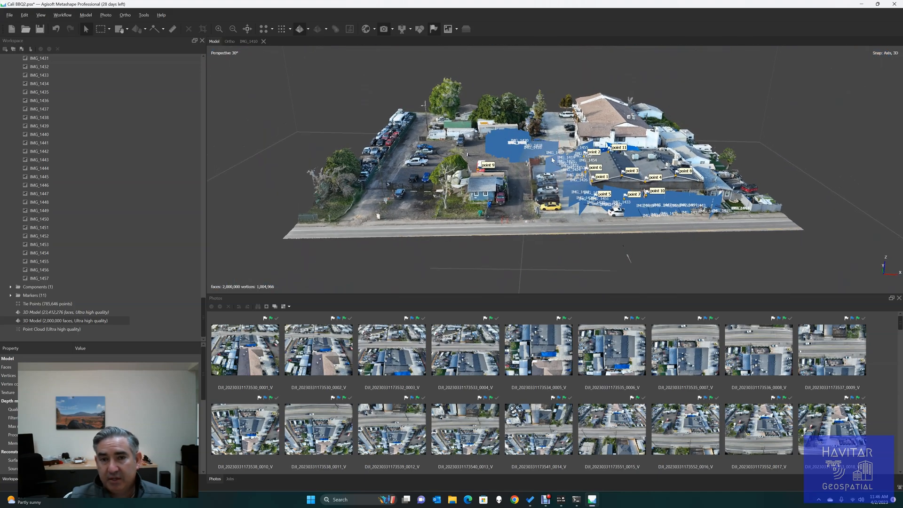
{"action": "scroll", "coordinate": [554, 150], "scroll_direction": "down", "scroll_amount": 3}
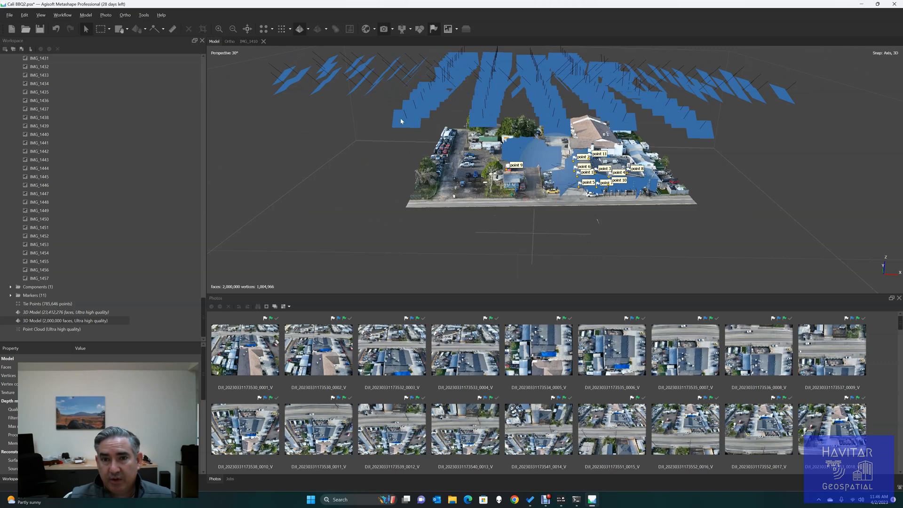
{"action": "scroll", "coordinate": [600, 170], "scroll_direction": "up", "scroll_amount": 3}
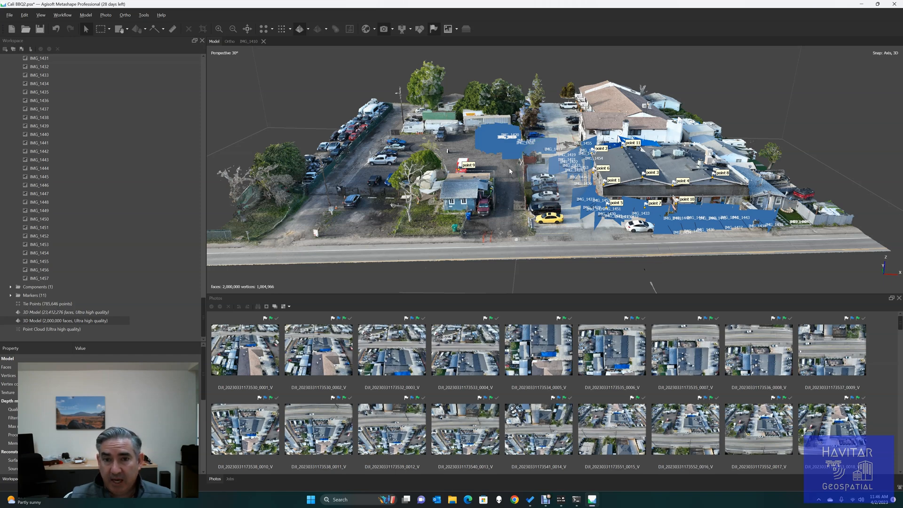
Inspect the ground camera positions along the building's parking lot wall and around the parked cars.
{"action": "left_click_drag", "start_coordinate": [479, 171], "coordinate": [531, 208]}
{"action": "scroll", "coordinate": [559, 183], "scroll_direction": "up", "scroll_amount": 5}
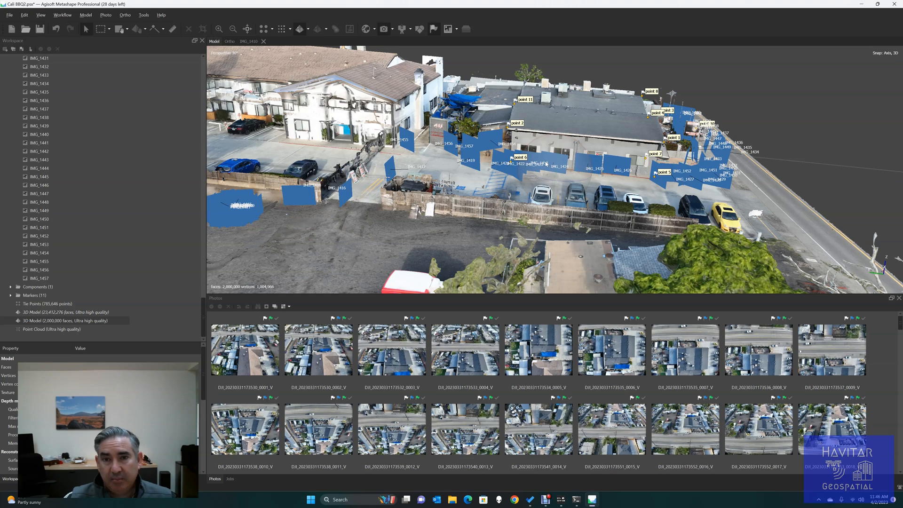
{"action": "scroll", "coordinate": [500, 120], "scroll_direction": "up", "scroll_amount": 10}
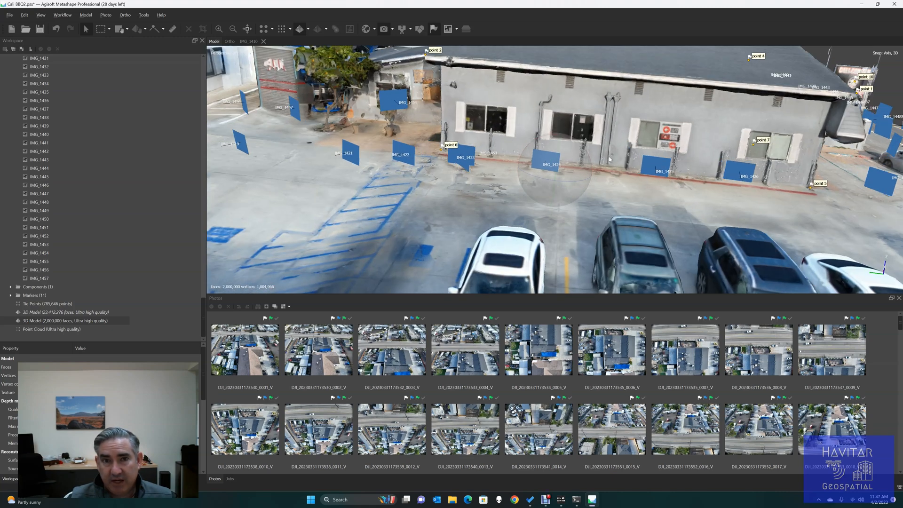
{"action": "left_click_drag", "start_coordinate": [401, 113], "coordinate": [525, 162]}
{"action": "scroll", "coordinate": [526, 163], "scroll_direction": "down", "scroll_amount": 5}
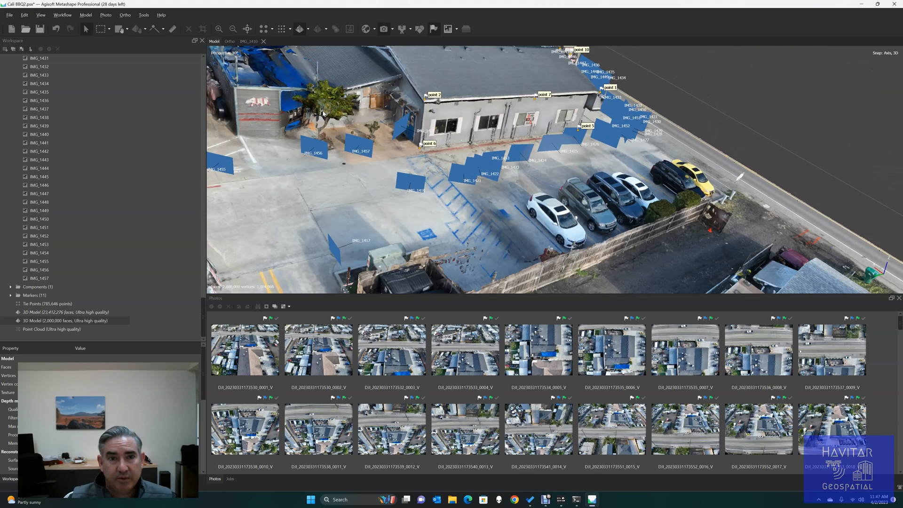
{"action": "scroll", "coordinate": [272, 102], "scroll_direction": "up", "scroll_amount": 6}
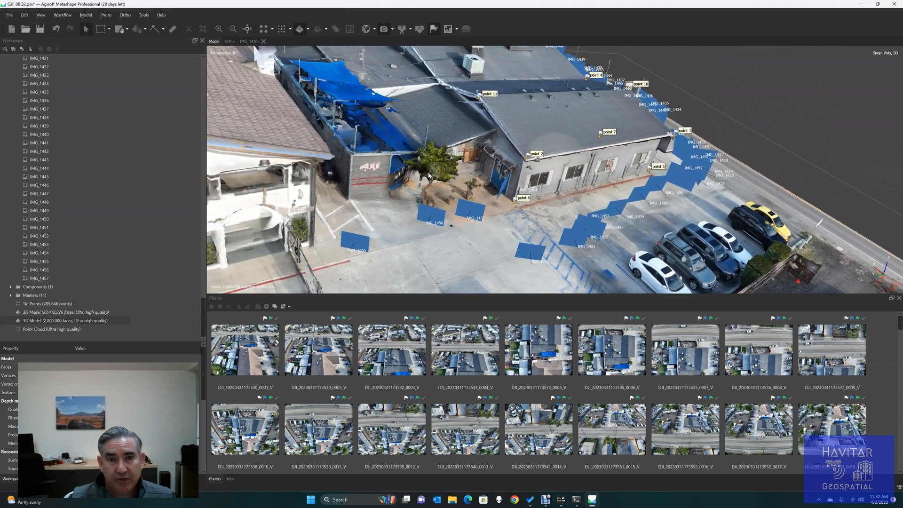
Examine the model at the building's blue entrance doors and the tree, from ground level and from above.
{"action": "mouse_move", "coordinate": [540, 185]}
{"action": "left_mouse_down"}
{"action": "mouse_move", "coordinate": [542, 207]}
{"action": "mouse_move", "coordinate": [552, 198]}
{"action": "left_mouse_up"}
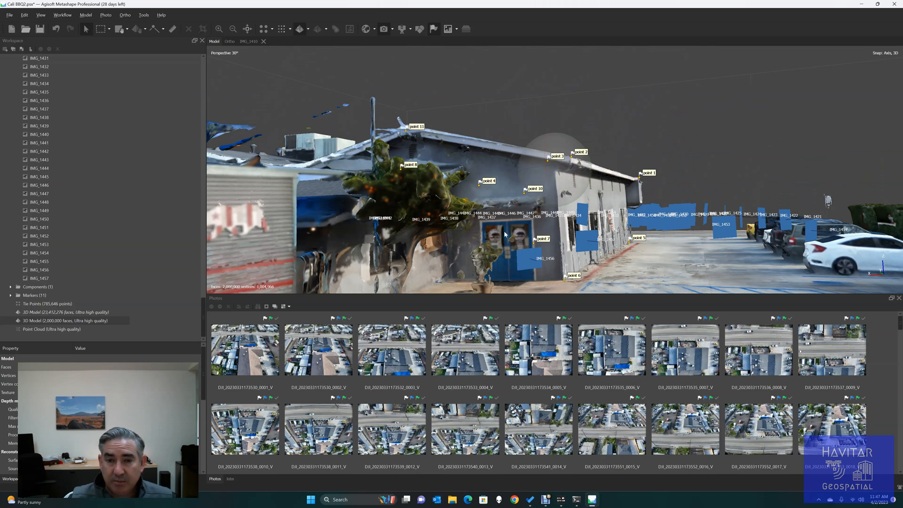
{"action": "scroll", "coordinate": [525, 240], "scroll_direction": "down", "scroll_amount": 1}
{"action": "left_click_drag", "start_coordinate": [573, 171], "coordinate": [565, 192]}
{"action": "left_click_drag", "start_coordinate": [480, 196], "coordinate": [510, 194]}
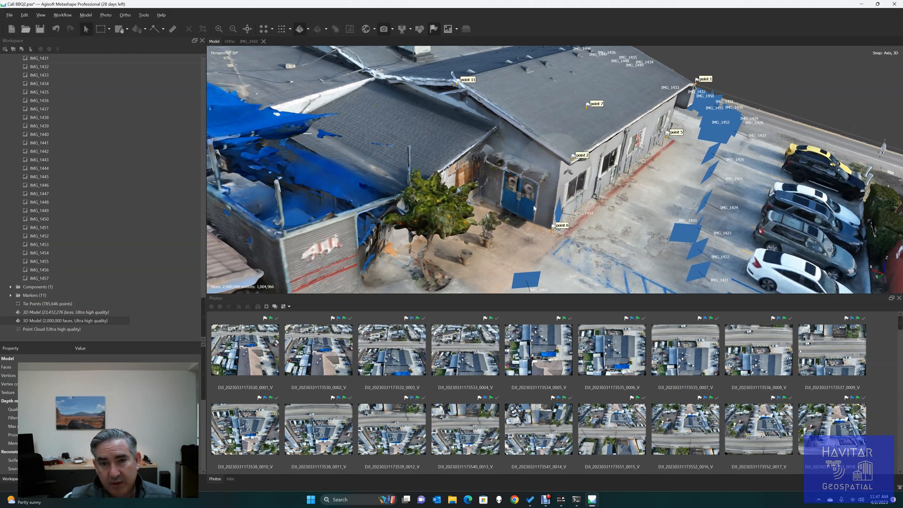
{"action": "scroll", "coordinate": [524, 243], "scroll_direction": "down", "scroll_amount": 1}
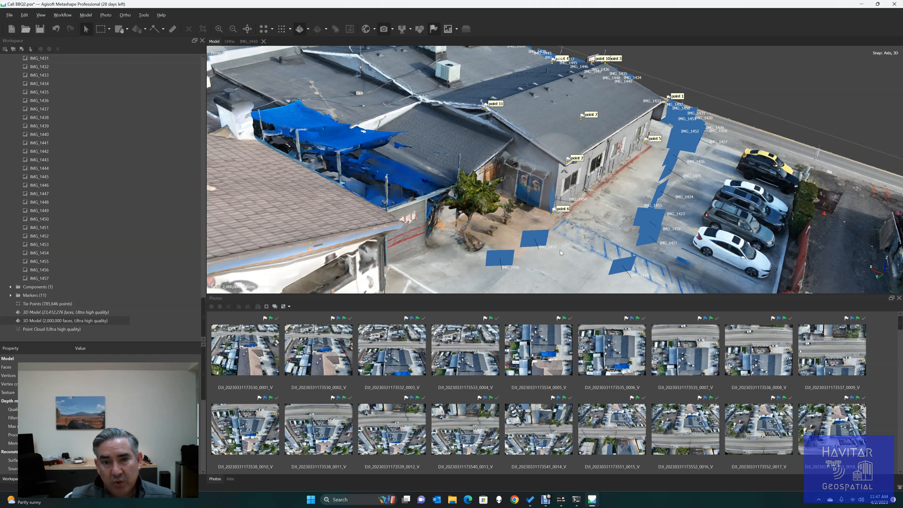
Inspect the ground camera positions and markers around the building's corner on the road side.
{"action": "left_click_drag", "start_coordinate": [464, 193], "coordinate": [565, 183]}
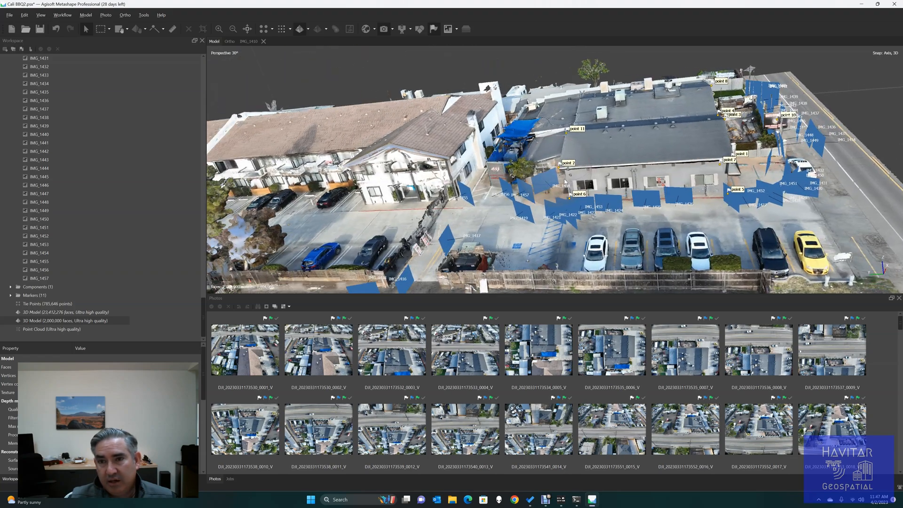
{"action": "middle_click_drag", "start_coordinate": [792, 165], "coordinate": [656, 192]}
{"action": "scroll", "coordinate": [688, 152], "scroll_direction": "up", "scroll_amount": 4}
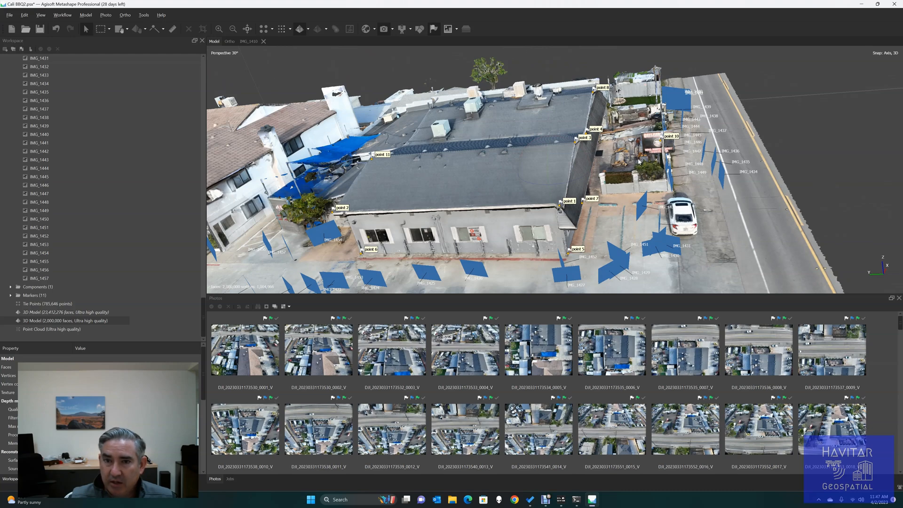
Examine the fenced patio in front of the building and the roadside camera positions, from street level and from above.
{"action": "scroll", "coordinate": [642, 162], "scroll_direction": "up", "scroll_amount": 6}
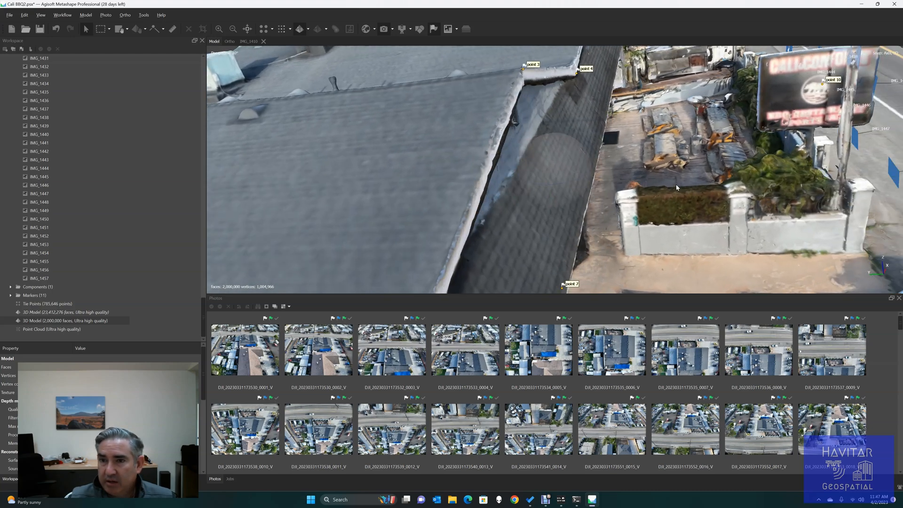
{"action": "left_click_drag", "start_coordinate": [747, 214], "coordinate": [576, 189]}
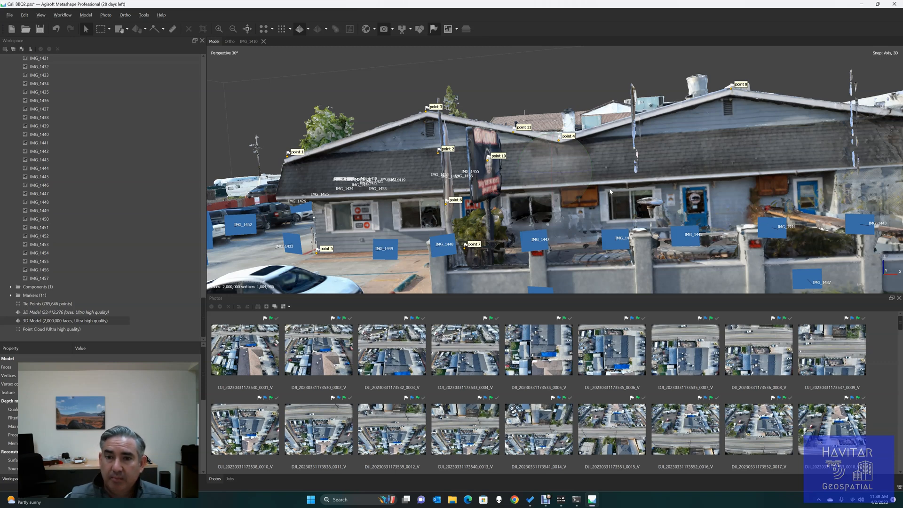
{"action": "scroll", "coordinate": [609, 191], "scroll_direction": "down", "scroll_amount": 3}
{"action": "left_click_drag", "start_coordinate": [537, 132], "coordinate": [535, 108]}
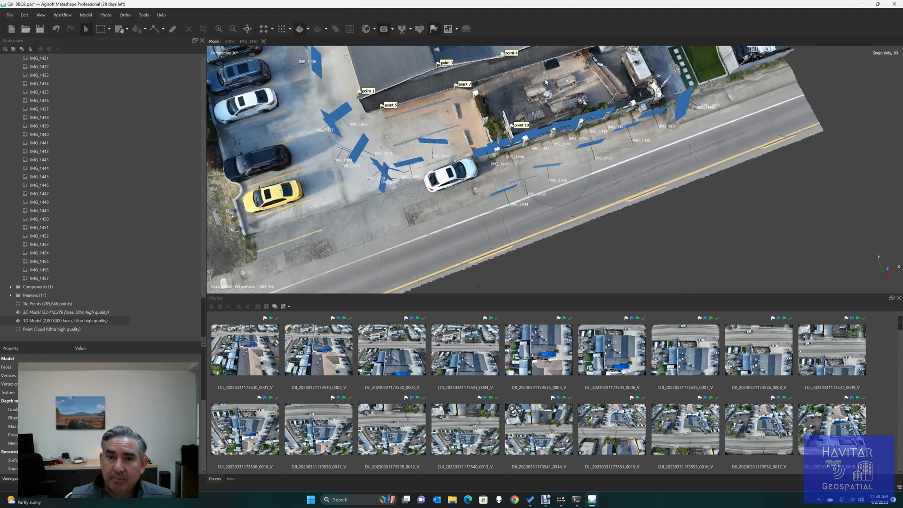
{"action": "scroll", "coordinate": [545, 86], "scroll_direction": "up", "scroll_amount": 5}
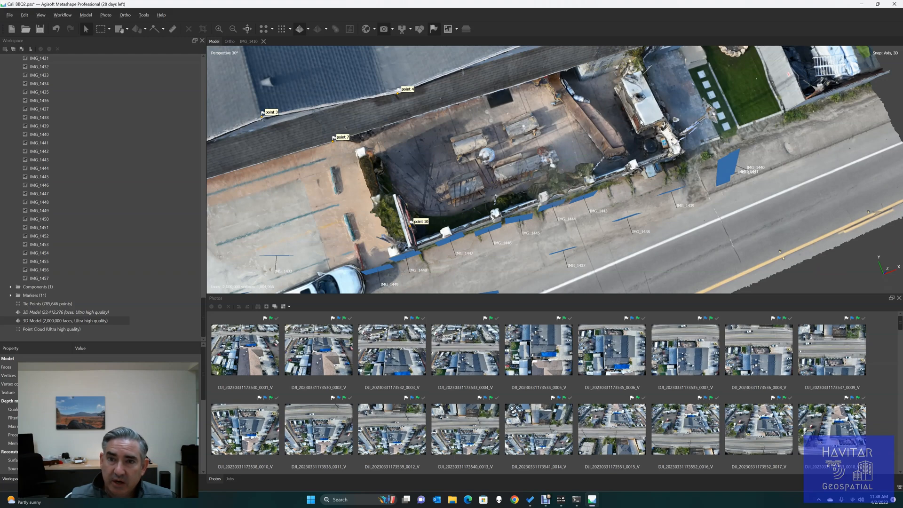
{"action": "scroll", "coordinate": [644, 106], "scroll_direction": "up", "scroll_amount": 2}
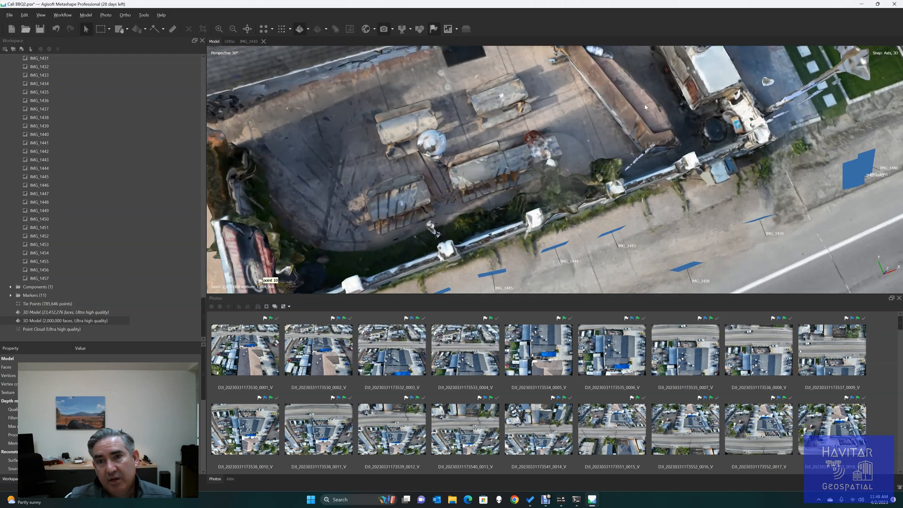
{"action": "left_click_drag", "start_coordinate": [458, 195], "coordinate": [557, 192]}
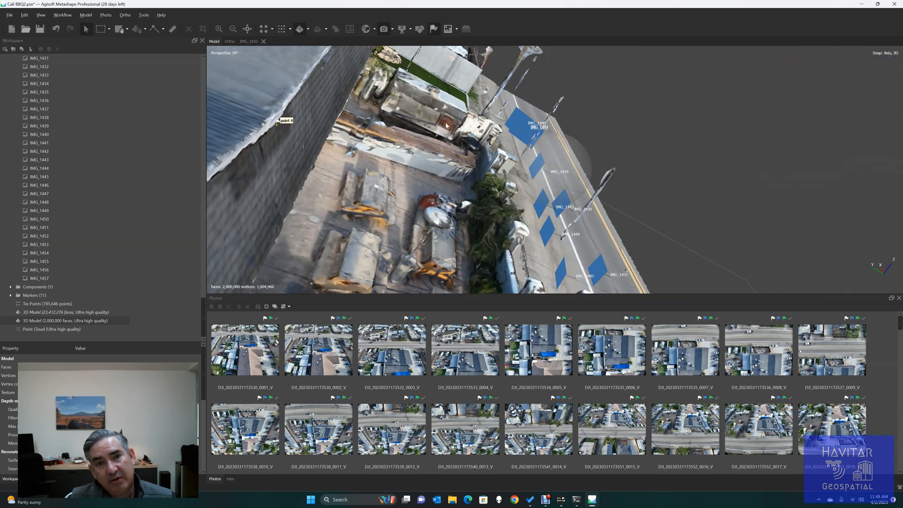
{"action": "left_click_drag", "start_coordinate": [610, 176], "coordinate": [654, 146]}
{"action": "left_click_drag", "start_coordinate": [527, 207], "coordinate": [613, 172]}
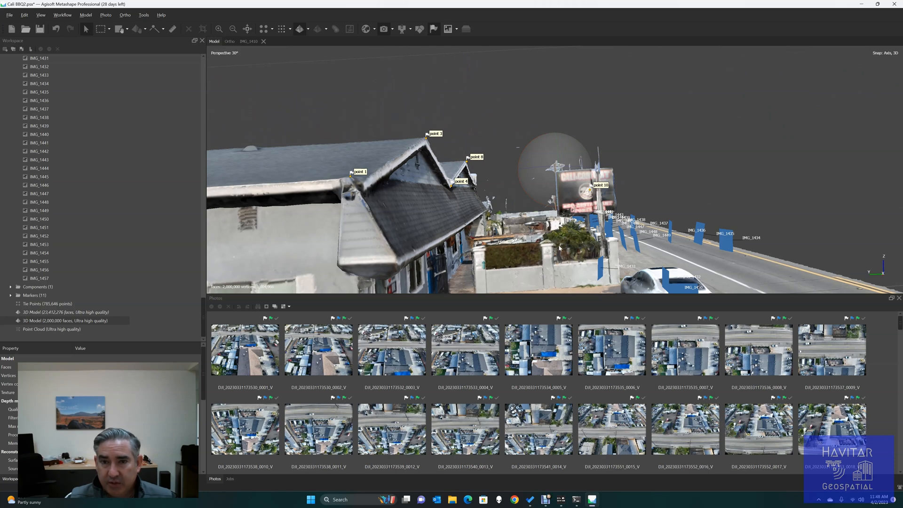
Inspect the restaurant's roadside sign at marker point 10 and the adjacent street frontage up close and from farther back.
{"action": "scroll", "coordinate": [595, 209], "scroll_direction": "up", "scroll_amount": 5}
{"action": "scroll", "coordinate": [595, 210], "scroll_direction": "down", "scroll_amount": 1}
{"action": "middle_click_drag", "start_coordinate": [595, 209], "coordinate": [497, 161]}
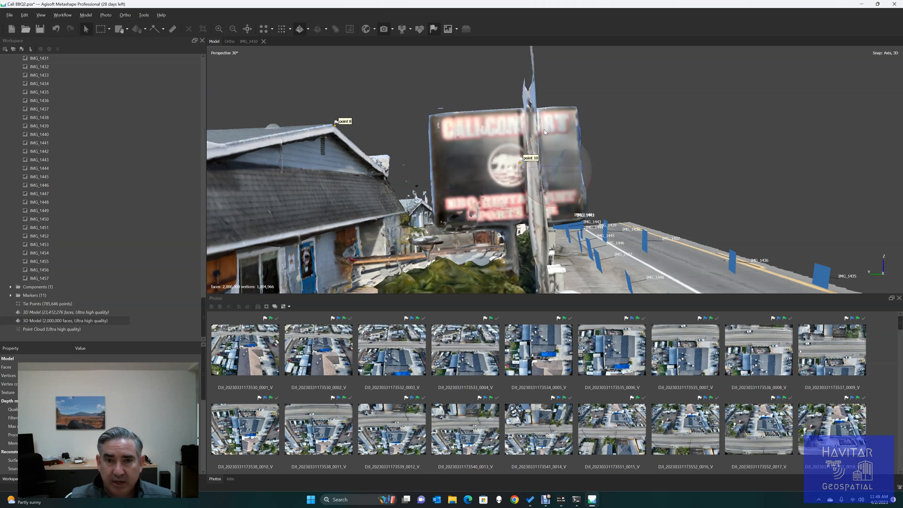
{"action": "scroll", "coordinate": [560, 228], "scroll_direction": "down", "scroll_amount": 4}
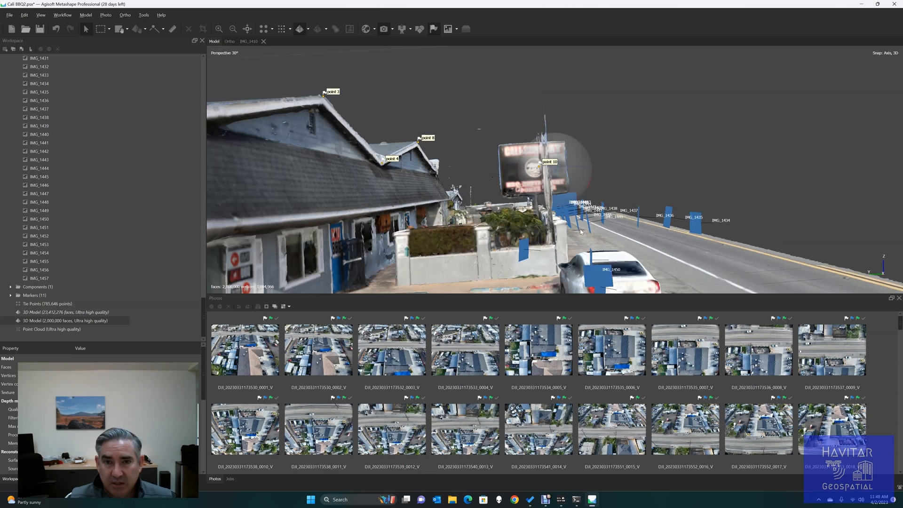
{"action": "middle_click_drag", "start_coordinate": [527, 186], "coordinate": [471, 192]}
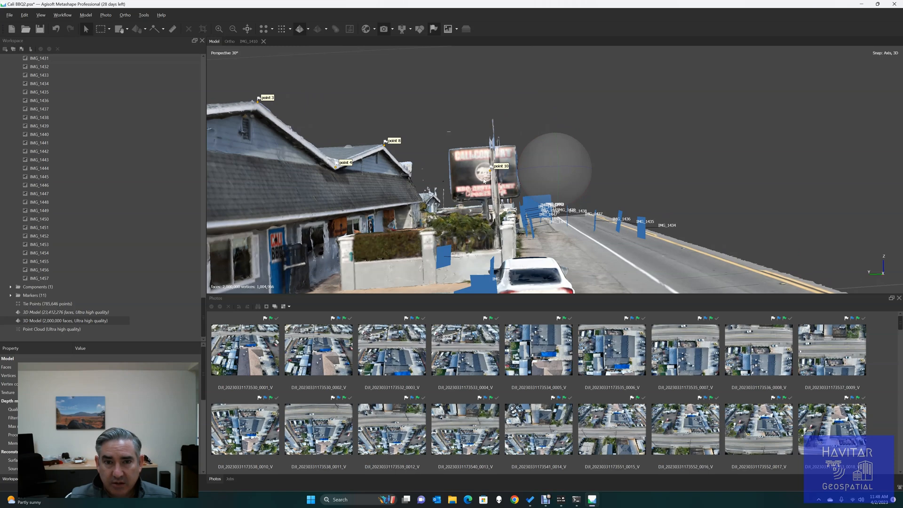
{"action": "left_click_drag", "start_coordinate": [506, 232], "coordinate": [498, 234]}
{"action": "left_click_drag", "start_coordinate": [581, 186], "coordinate": [432, 230]}
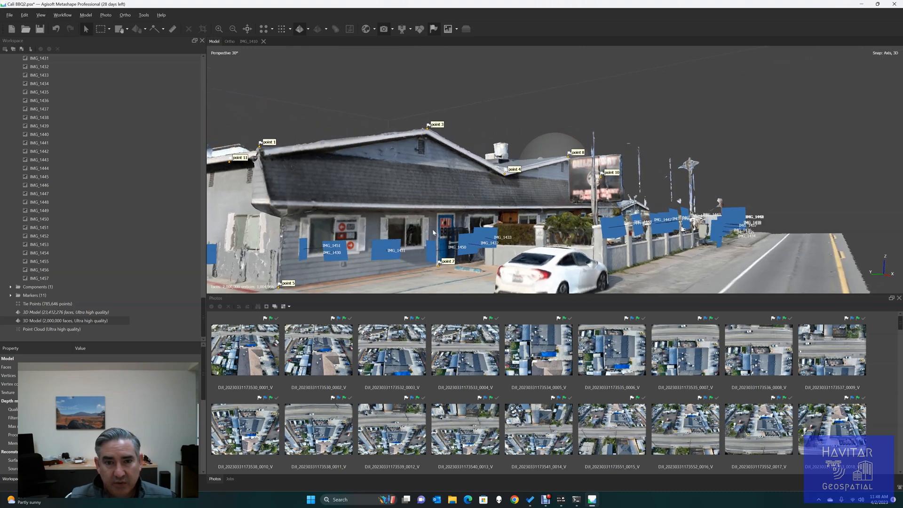
Review the ground camera positions around the building's road-side corner from above, and hide all cameras in the model view.
{"action": "left_click_drag", "start_coordinate": [438, 262], "coordinate": [588, 240]}
{"action": "left_click_drag", "start_coordinate": [474, 177], "coordinate": [573, 213]}
{"action": "left_click_drag", "start_coordinate": [558, 129], "coordinate": [548, 170]}
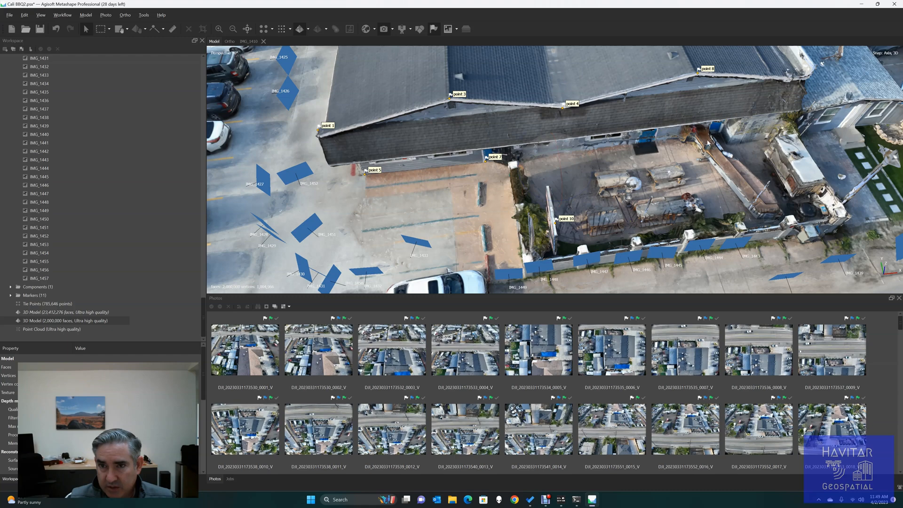
{"action": "scroll", "coordinate": [616, 168], "scroll_direction": "down", "scroll_amount": 4}
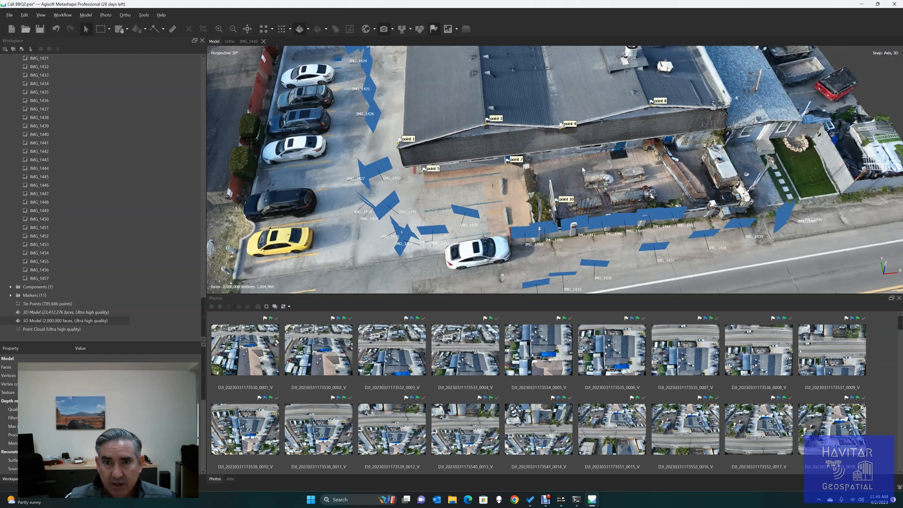
{"action": "left_click_drag", "start_coordinate": [567, 170], "coordinate": [605, 191]}
{"action": "scroll", "coordinate": [605, 191], "scroll_direction": "down", "scroll_amount": 5}
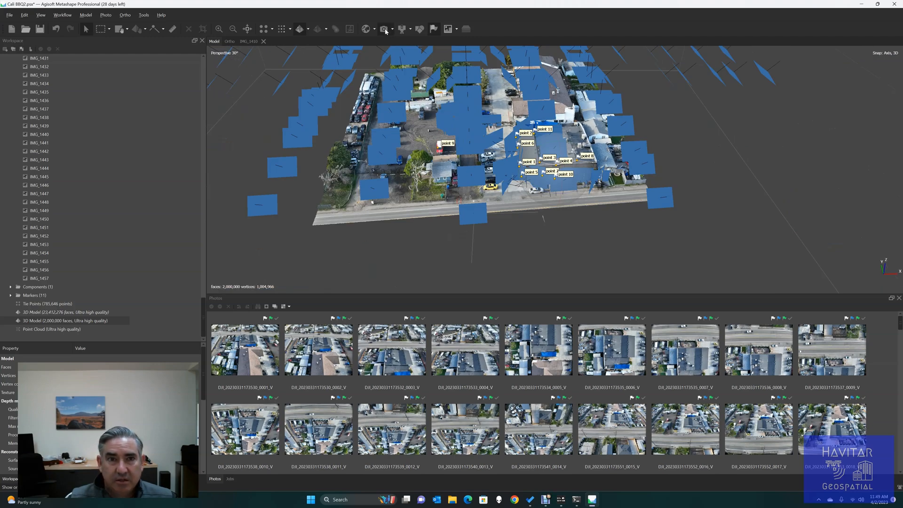
{"action": "left_click", "coordinate": [384, 29]}
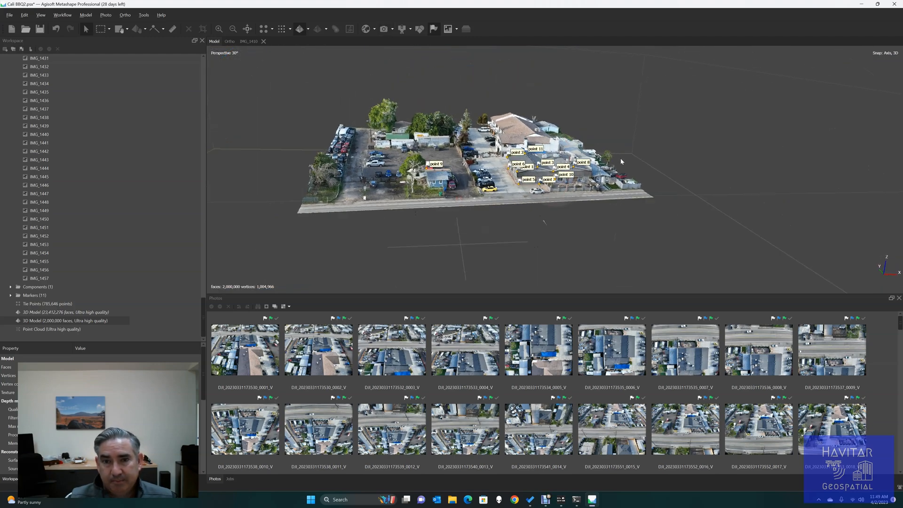
Examine the textured model's street-facing facade and parking lot without cameras, from an elevated angle and at road level.
{"action": "scroll", "coordinate": [497, 166], "scroll_direction": "up", "scroll_amount": 5}
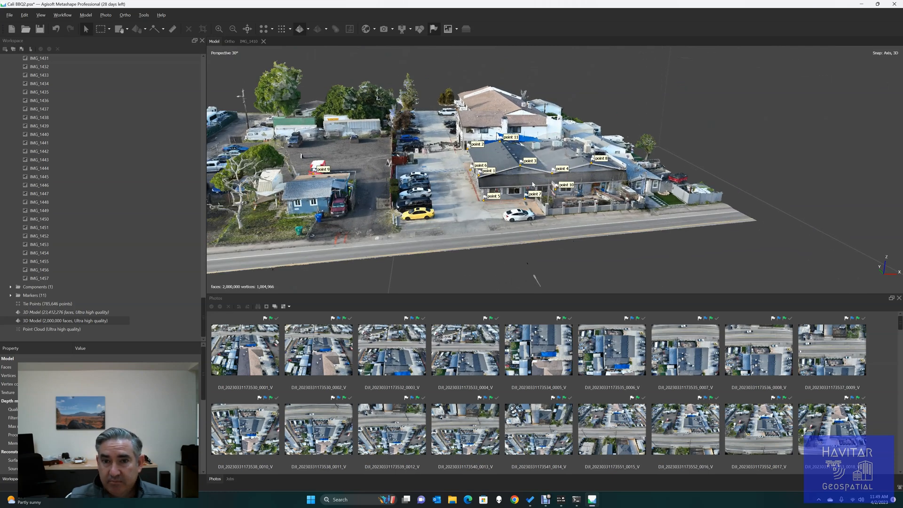
{"action": "scroll", "coordinate": [532, 188], "scroll_direction": "up", "scroll_amount": 3}
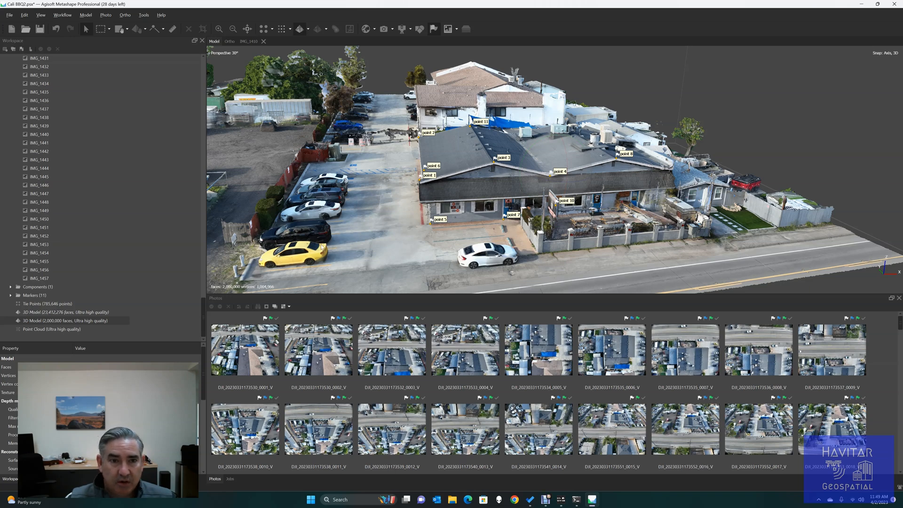
{"action": "right_click_drag", "start_coordinate": [374, 228], "coordinate": [426, 225]}
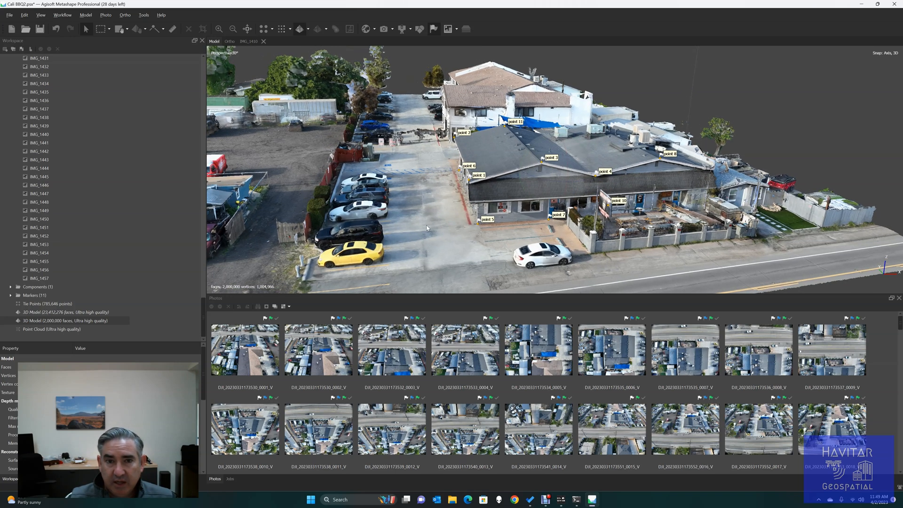
{"action": "left_click_drag", "start_coordinate": [660, 217], "coordinate": [407, 203]}
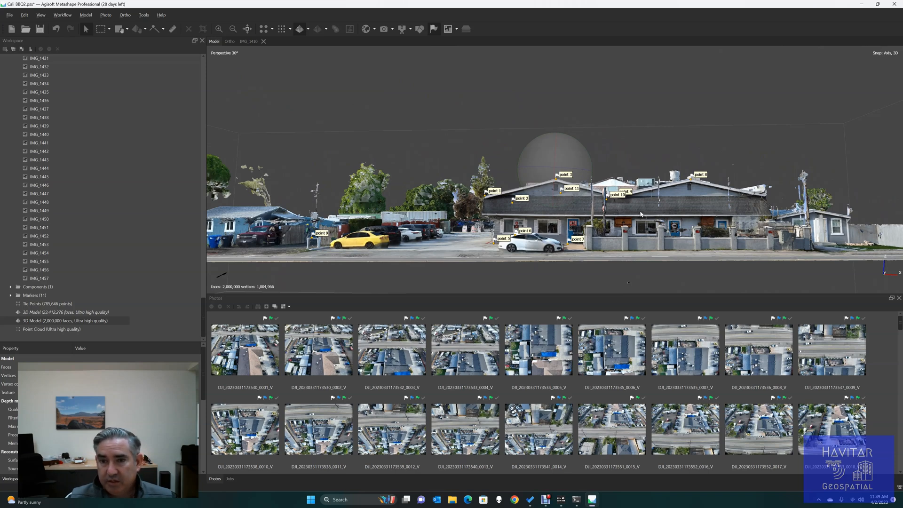
{"action": "scroll", "coordinate": [639, 215], "scroll_direction": "up", "scroll_amount": 2}
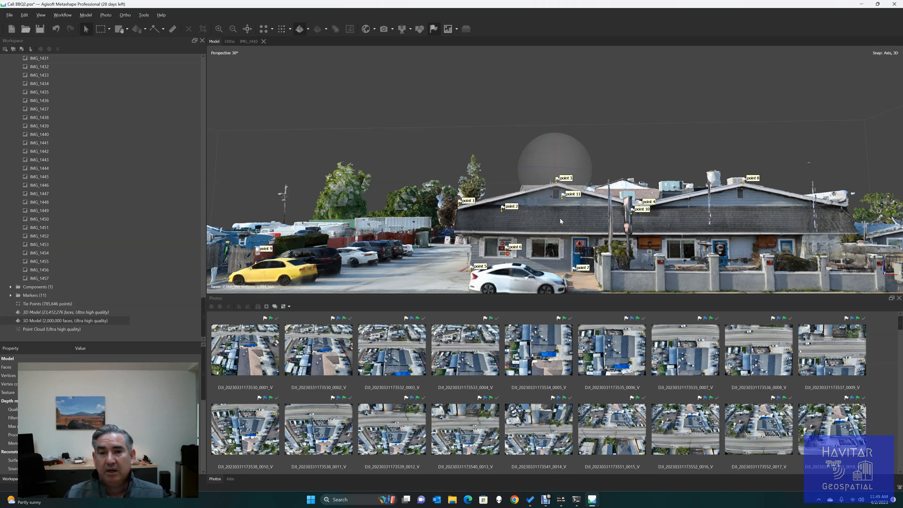
{"action": "scroll", "coordinate": [563, 221], "scroll_direction": "down", "scroll_amount": 2}
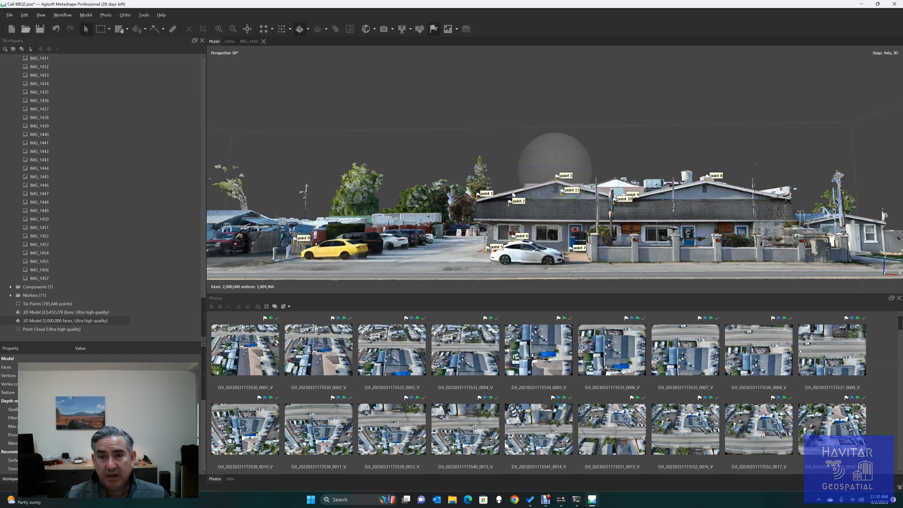
Examine the roof, the parking lot with its cars, and the building's corner at marker point 5 from raised and ground-level angles.
{"action": "scroll", "coordinate": [512, 194], "scroll_direction": "down", "scroll_amount": 3}
{"action": "left_click_drag", "start_coordinate": [563, 116], "coordinate": [569, 142]}
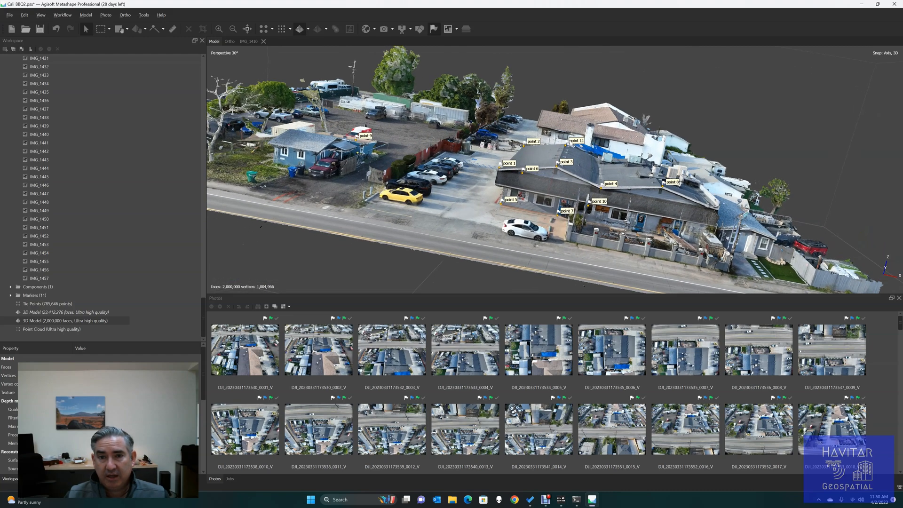
{"action": "left_click_drag", "start_coordinate": [462, 150], "coordinate": [422, 201]}
{"action": "scroll", "coordinate": [478, 172], "scroll_direction": "up", "scroll_amount": 4}
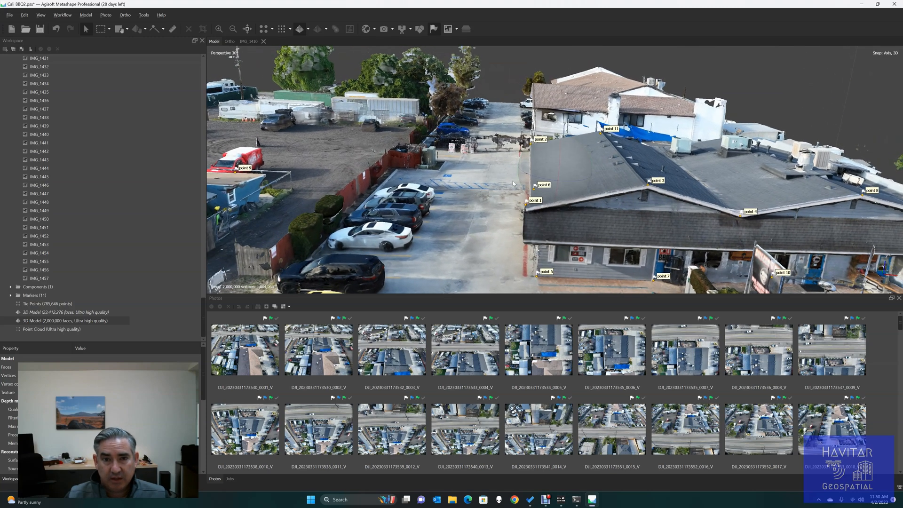
{"action": "mouse_move", "coordinate": [489, 214]}
{"action": "left_mouse_down"}
{"action": "mouse_move", "coordinate": [532, 207]}
{"action": "mouse_move", "coordinate": [469, 182]}
{"action": "mouse_move", "coordinate": [453, 226]}
{"action": "left_mouse_up"}
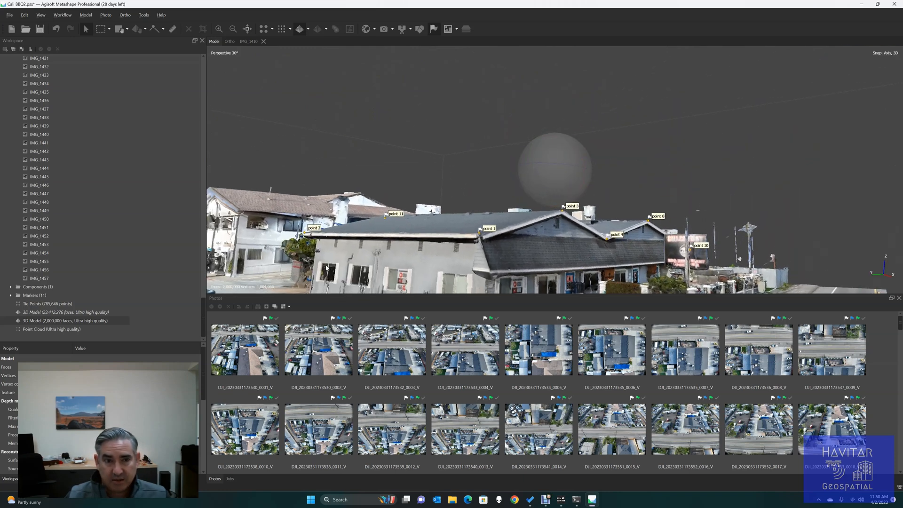
{"action": "left_click_drag", "start_coordinate": [605, 255], "coordinate": [472, 179]}
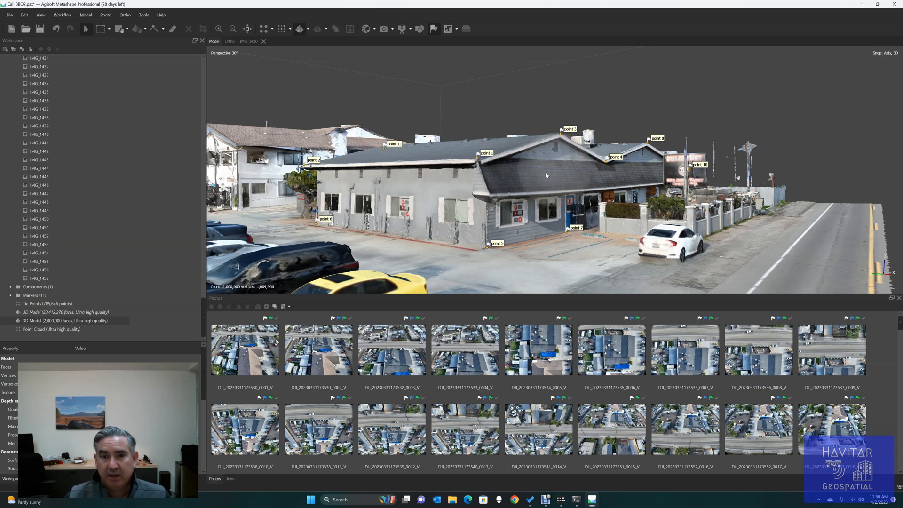
{"action": "left_click_drag", "start_coordinate": [616, 115], "coordinate": [585, 143]}
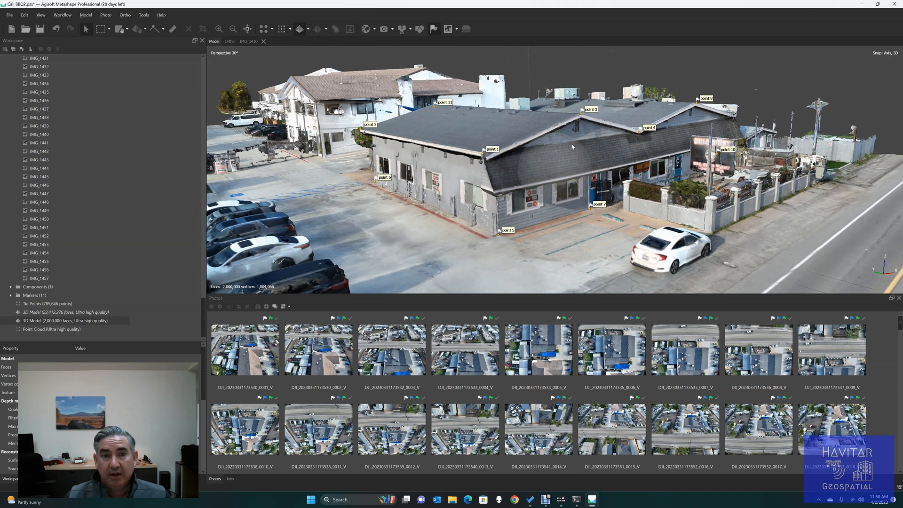